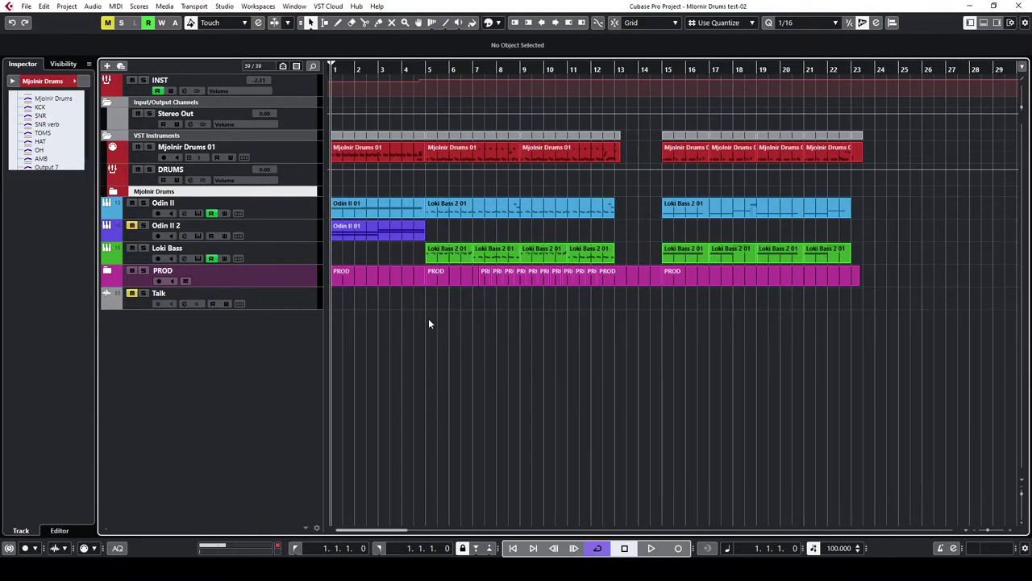
Zoom the timeline out so more bars of the project are visible
key("h")
key("g")
key("g")
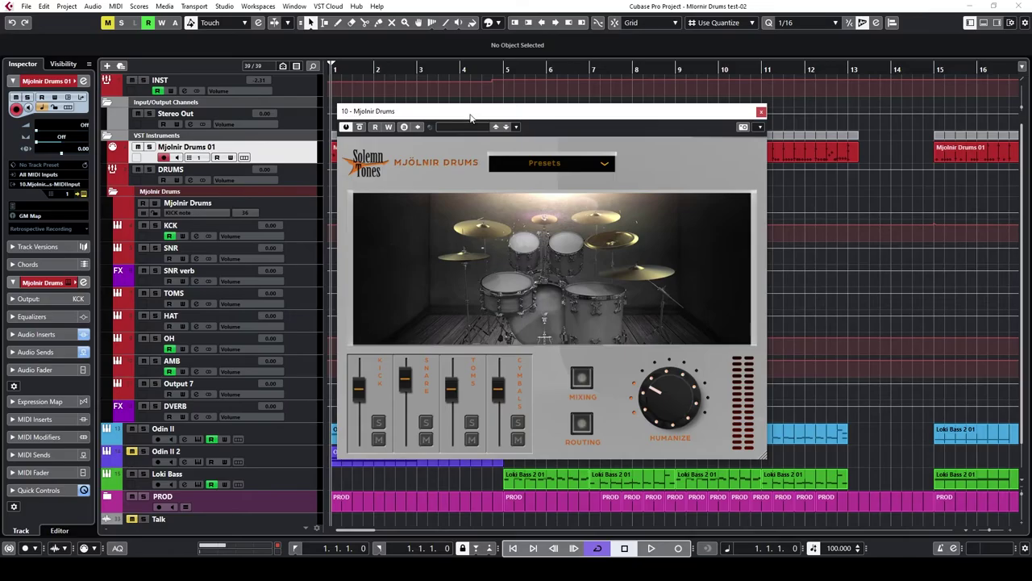
Browse the Mjolnir Drums kit presets without changing them, then view its output routing page
left_click_drag(473, 112, 484, 119)
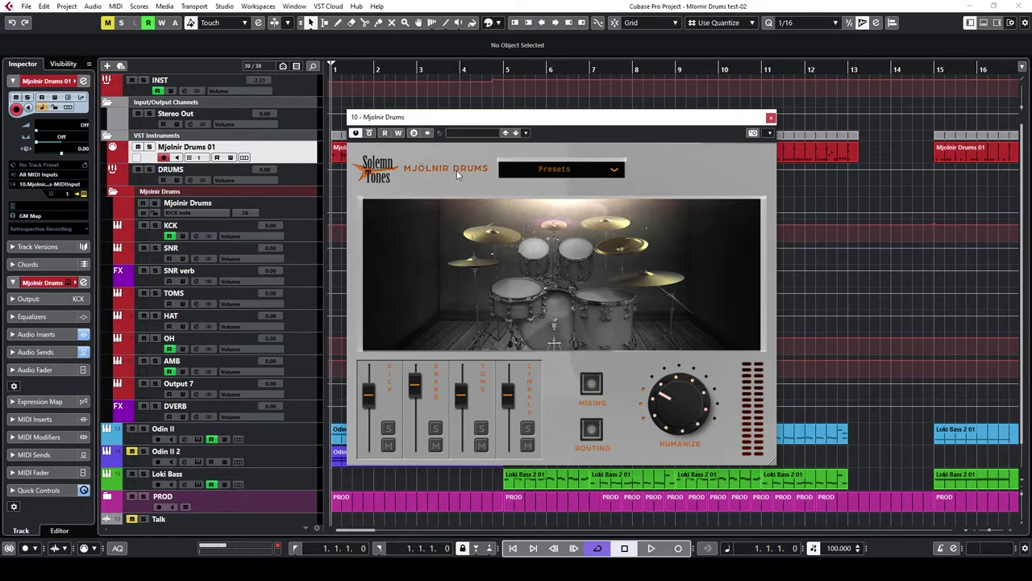
left_click(589, 175)
left_click(645, 178)
left_click(594, 431)
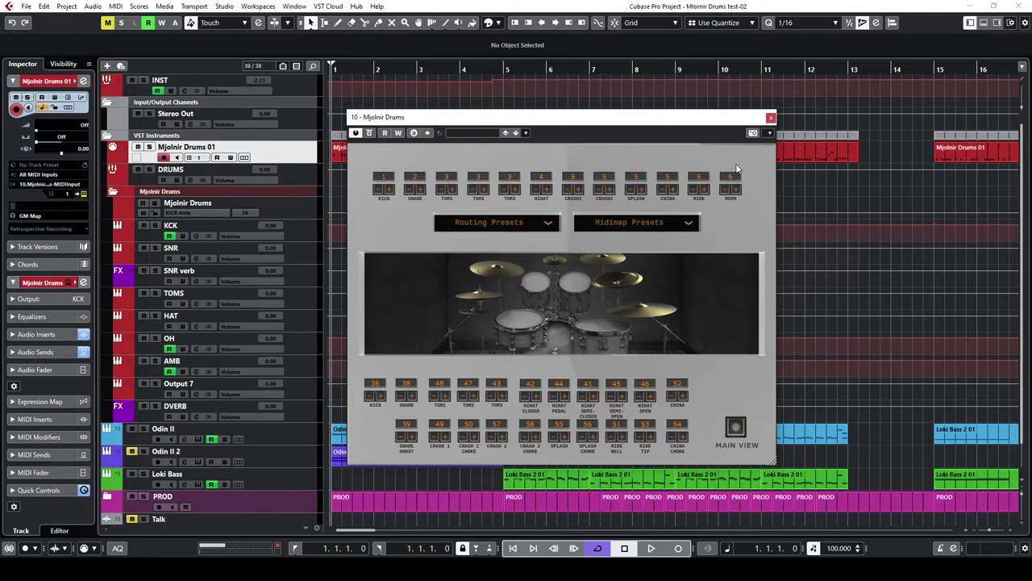
Close the drum instrument, select the KCK track and place the cursor just before bar 5
key("Escape")
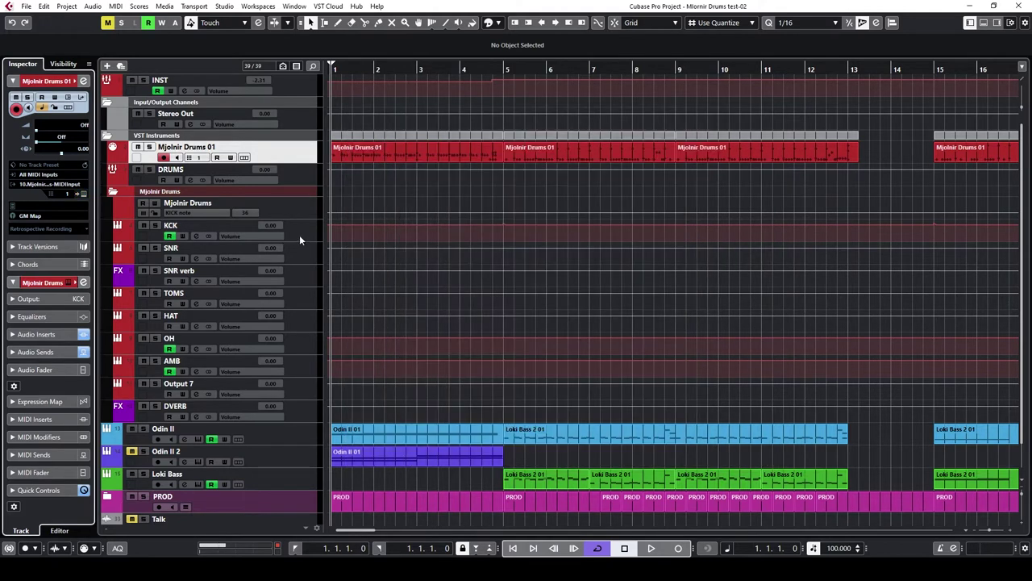
left_click(299, 235)
key("h")
key("h")
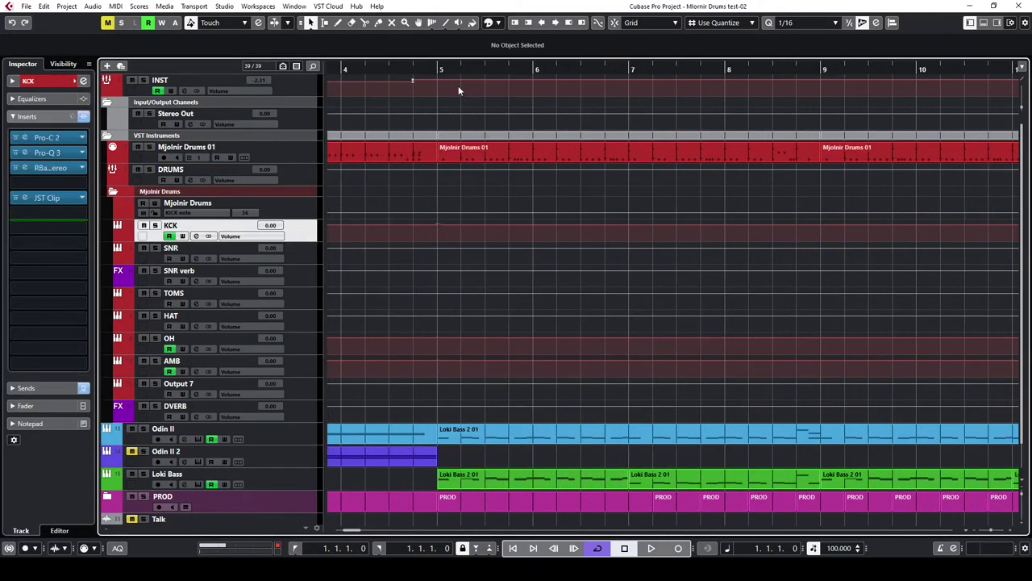
left_click(436, 87)
Bypass the KCK track's inserts and sends and play the dry kick from bar 5
left_click(83, 116)
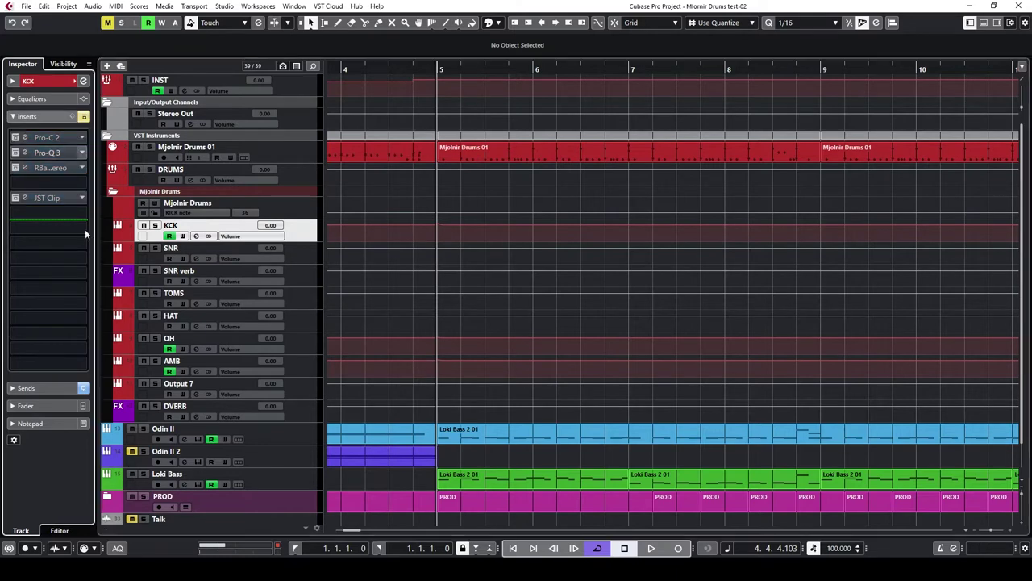
left_click(83, 388)
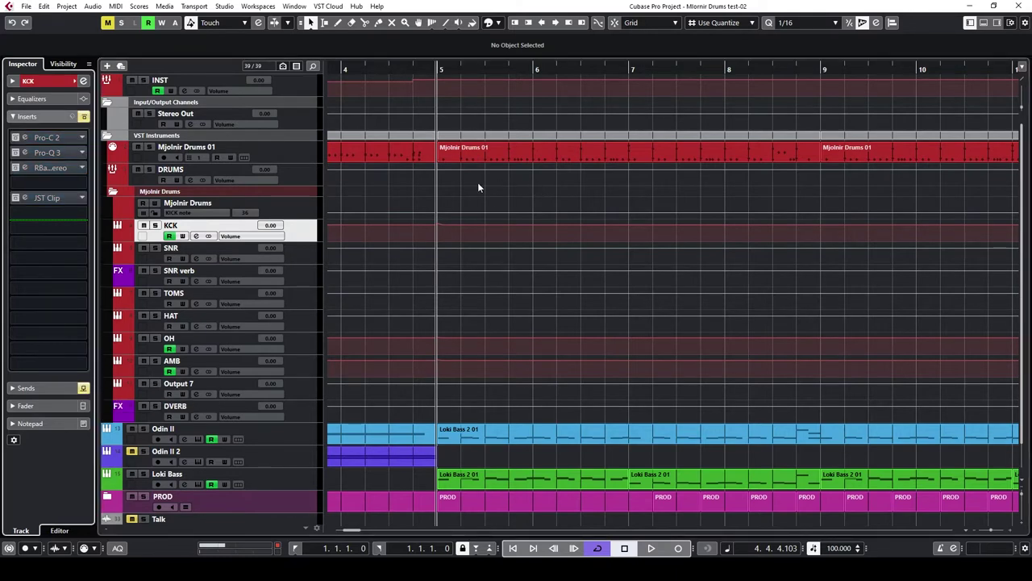
key("h")
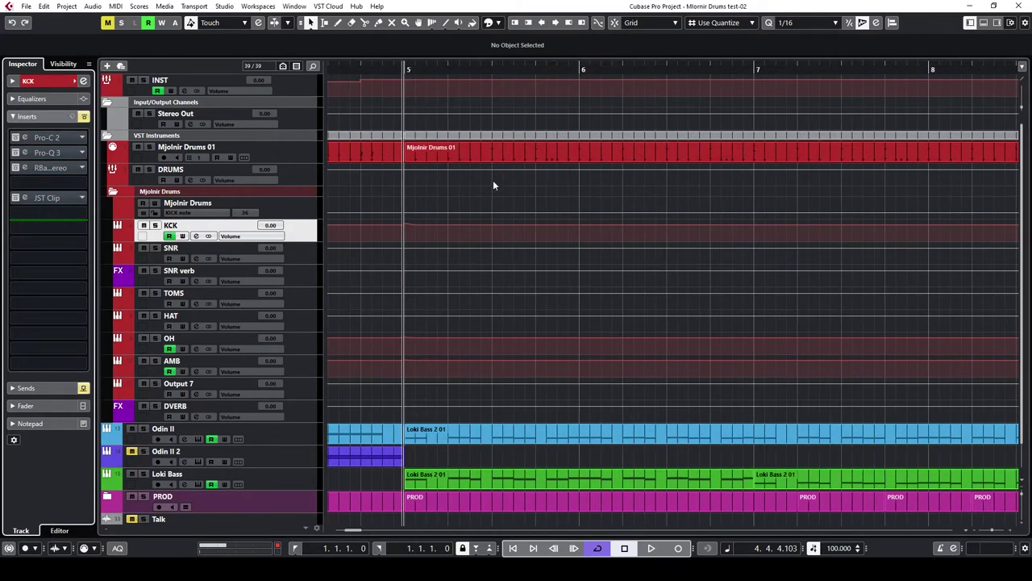
key("space")
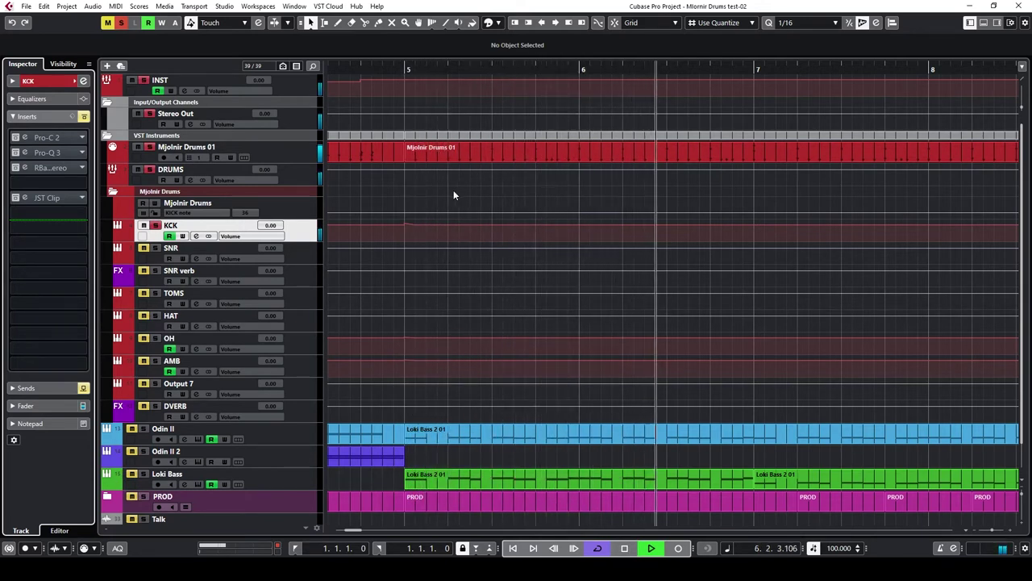
key("space")
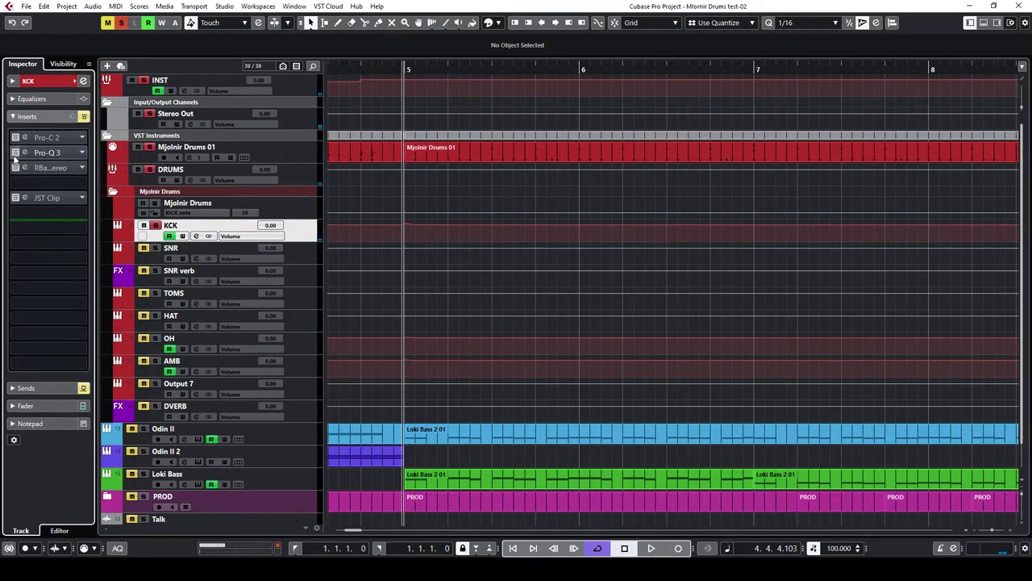
Inspect the kick's Pro-Q 3 EQ settings and play the section
left_click(53, 153)
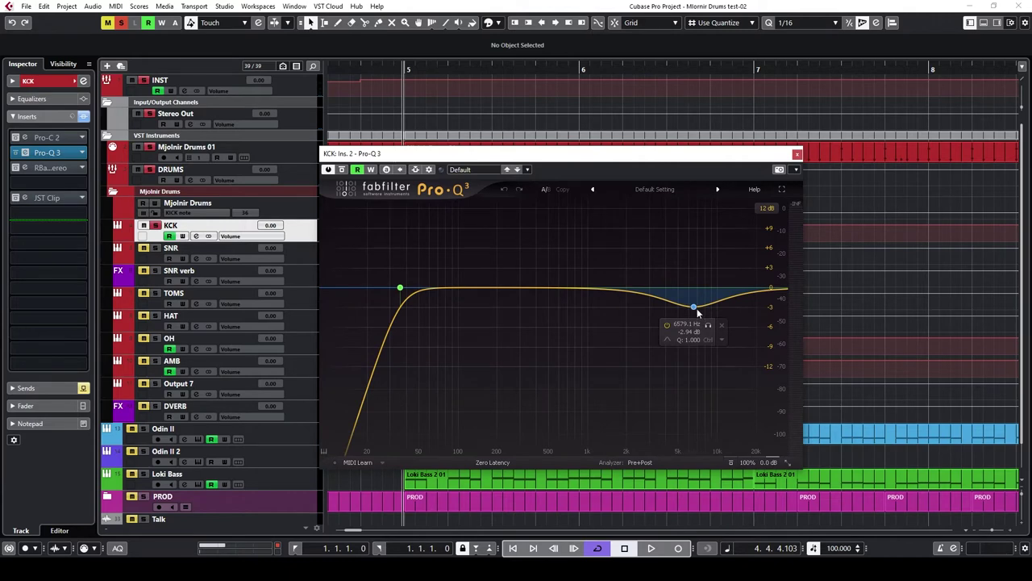
left_click(796, 153)
key("space")
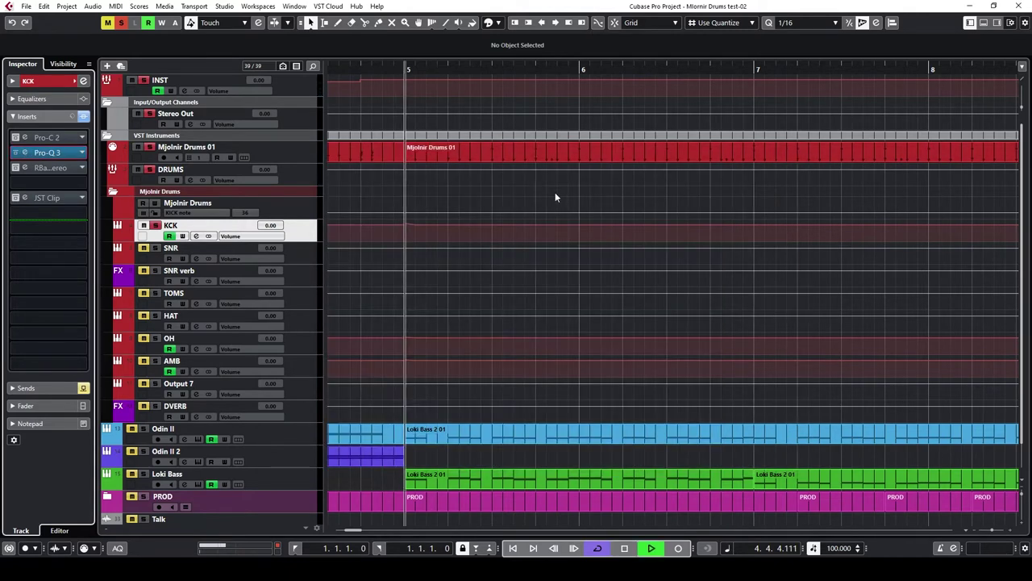
key("space")
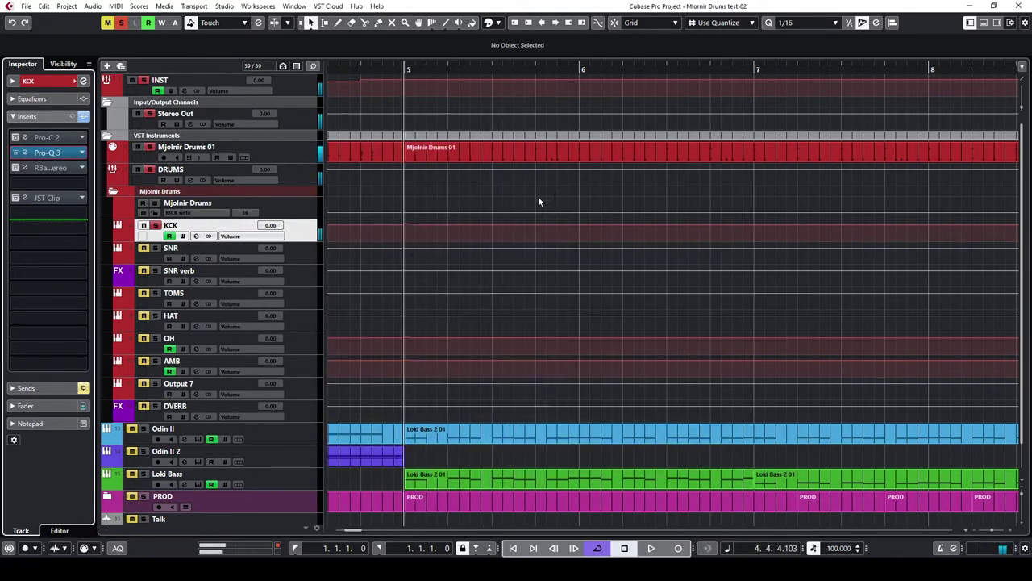
Set the kick's Renaissance Bass Intensity to -16.5 while listening
left_click(50, 167)
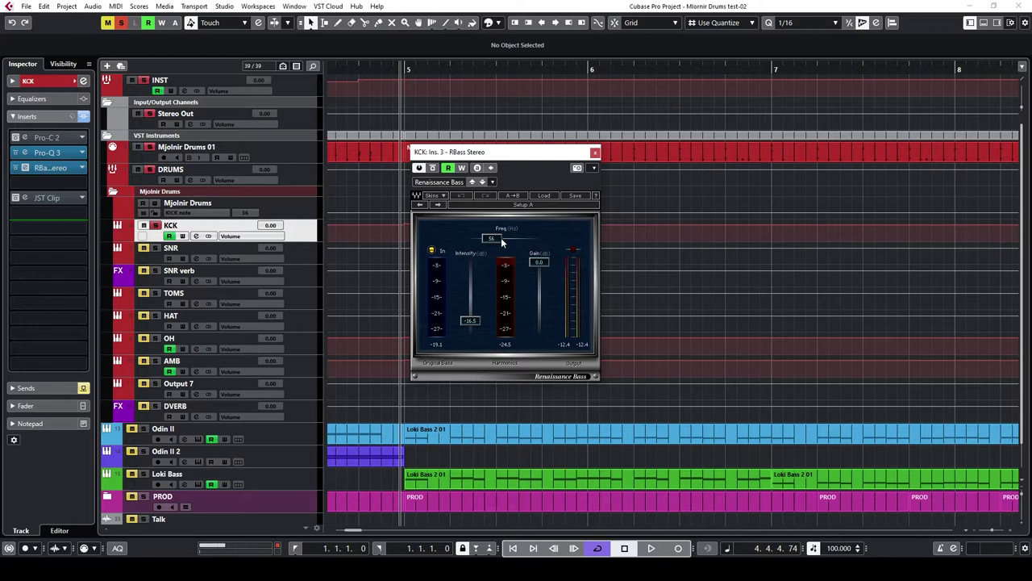
left_click_drag(513, 152, 494, 154)
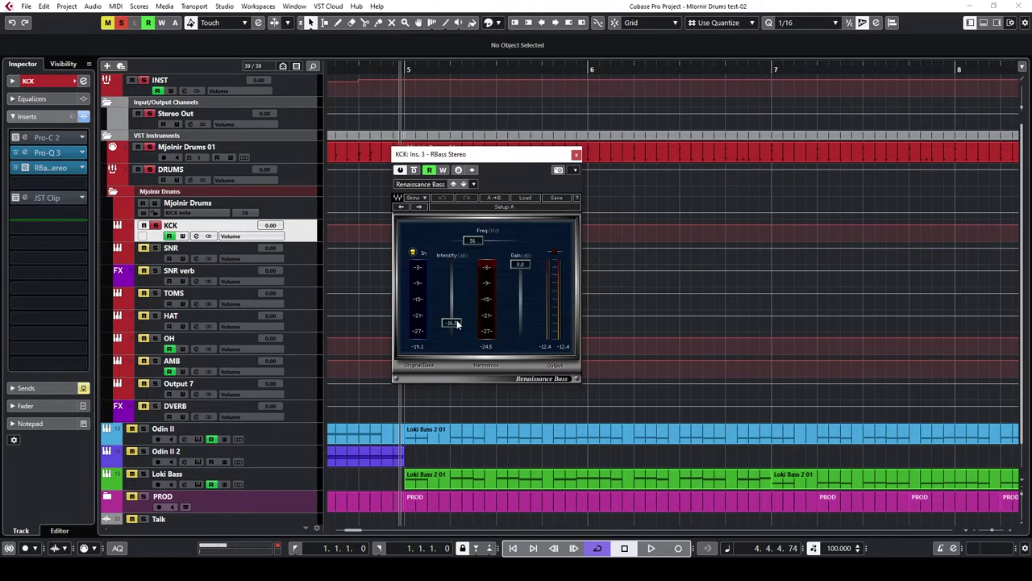
mouse_move(459, 325)
left_mouse_down()
mouse_move(450, 264)
mouse_move(466, 330)
left_mouse_up()
key("space")
key("space")
left_click(576, 154)
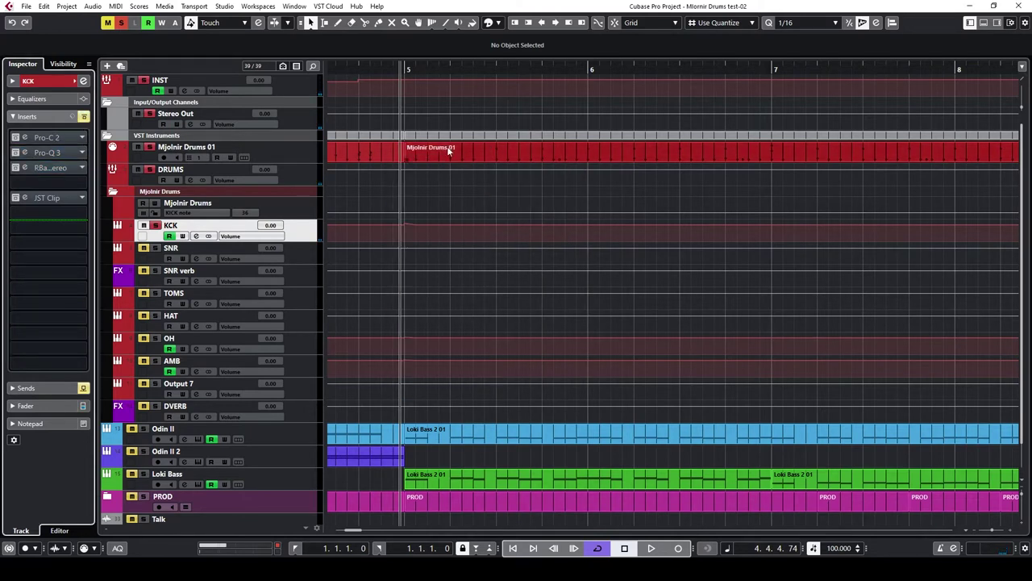
Play the dry kick from before bar 5, then re-enable the KCK inserts and hear it processed
left_click(405, 72)
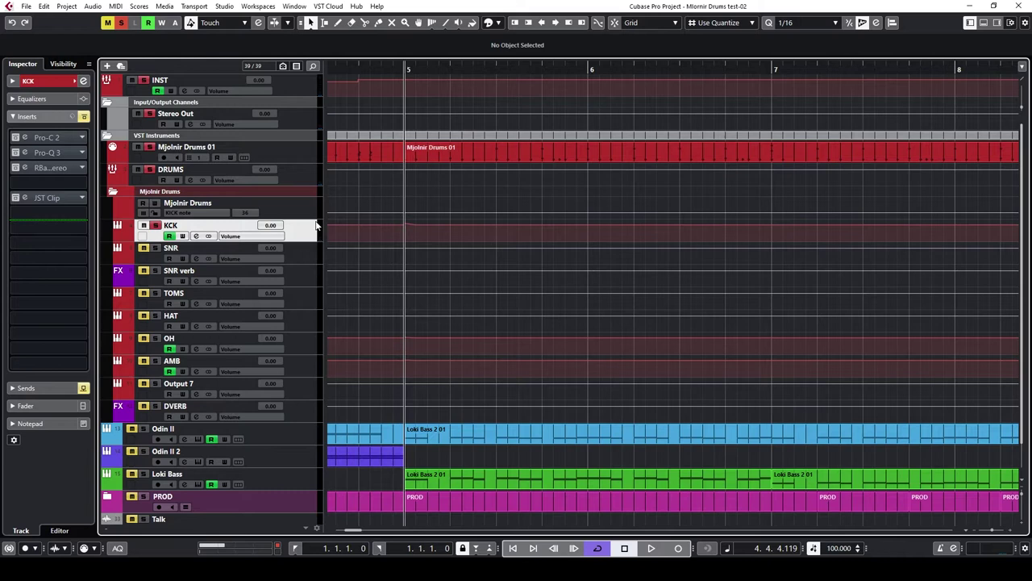
key("space")
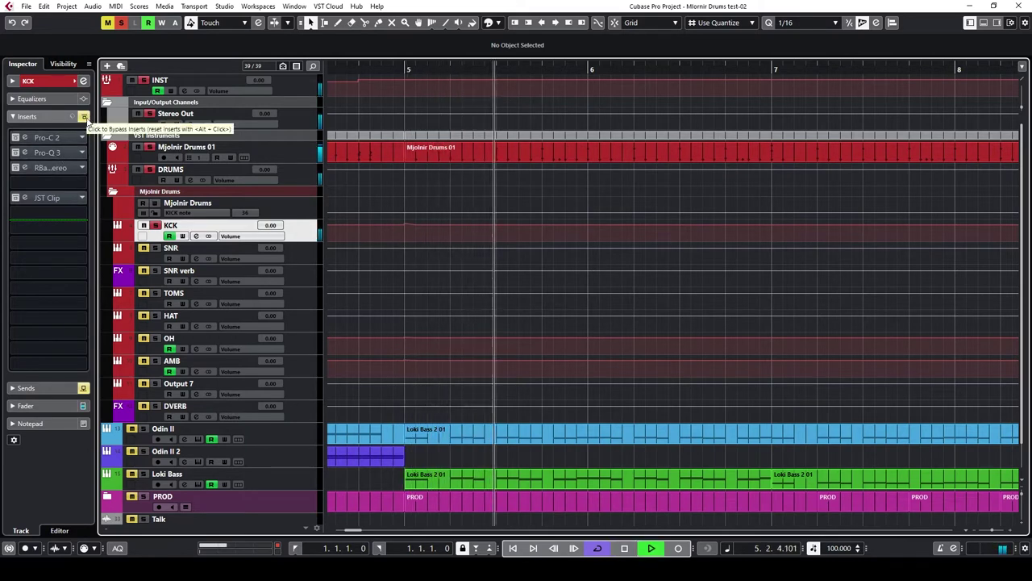
key("space")
left_click(85, 118)
key("space")
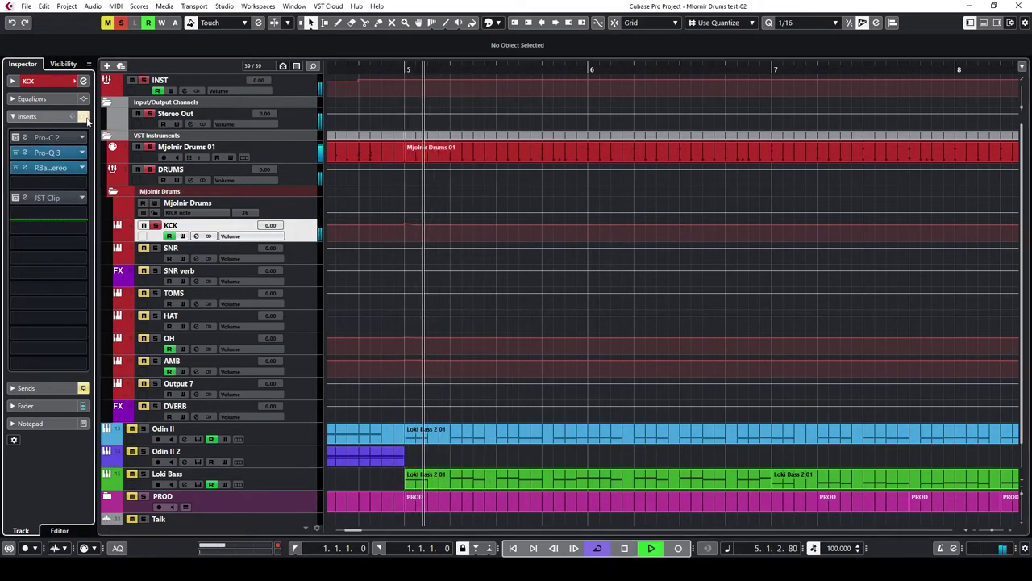
key("space")
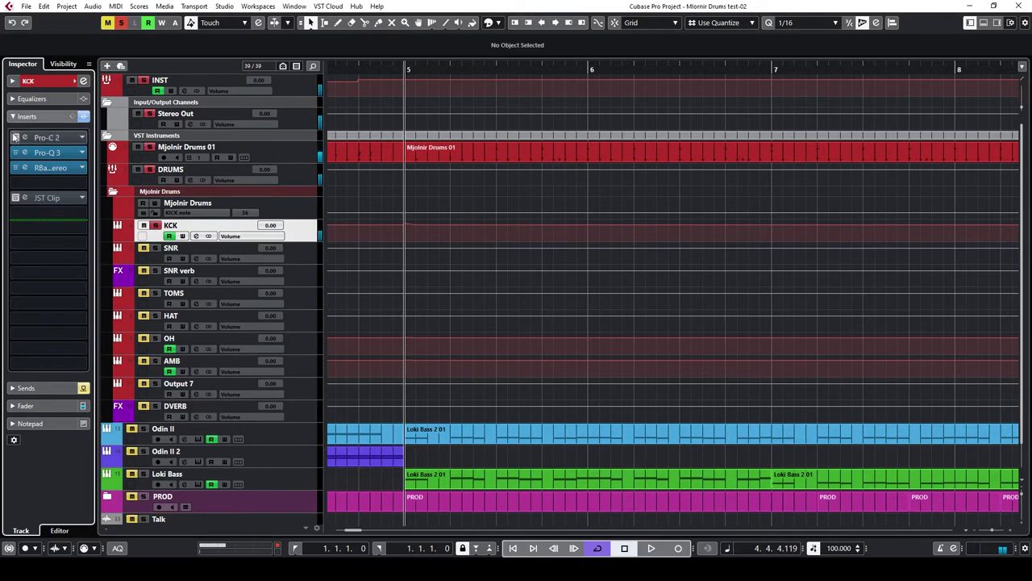
Activate the kick's Pro-C 2, check its Attack, Release and Ratio, and watch gain reduction during playback
left_click(24, 138)
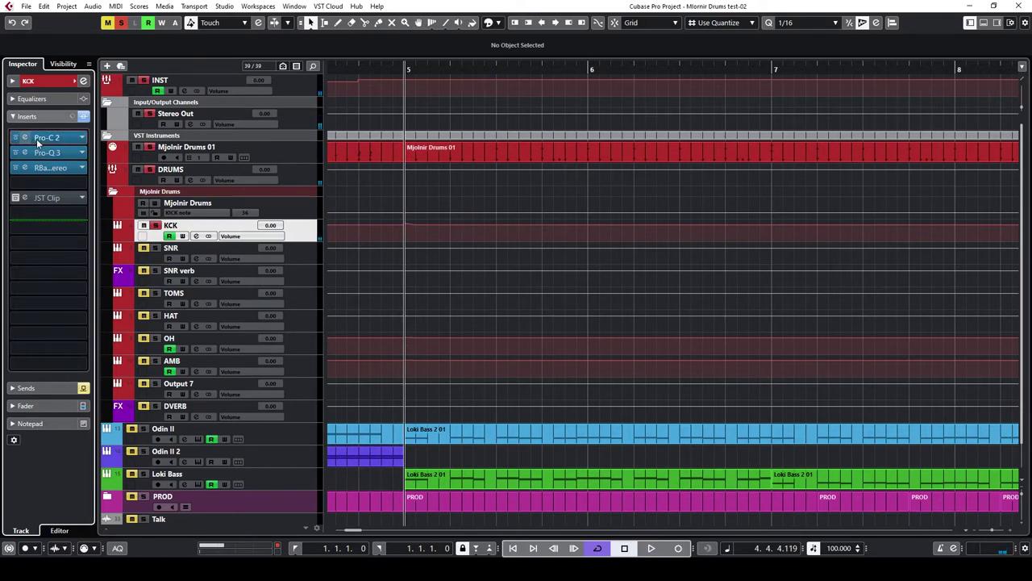
left_click(37, 138)
left_click_drag(566, 154, 580, 125)
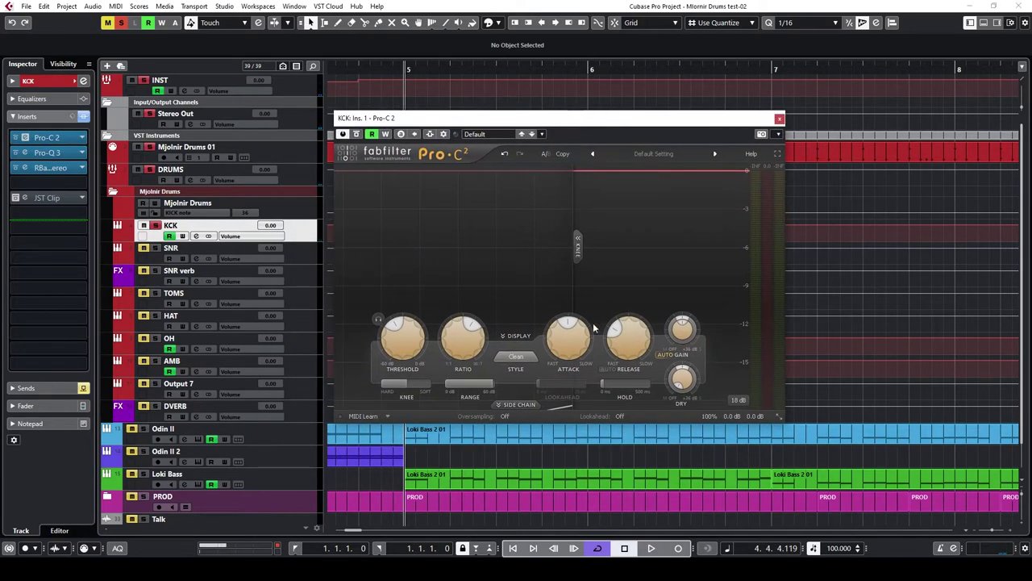
mouse_move(596, 340)
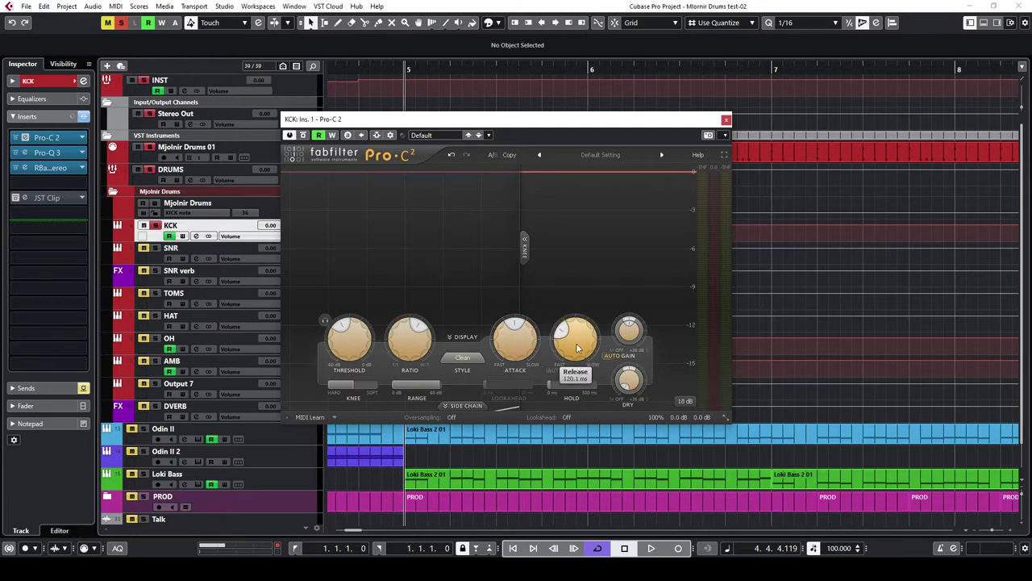
mouse_move(401, 344)
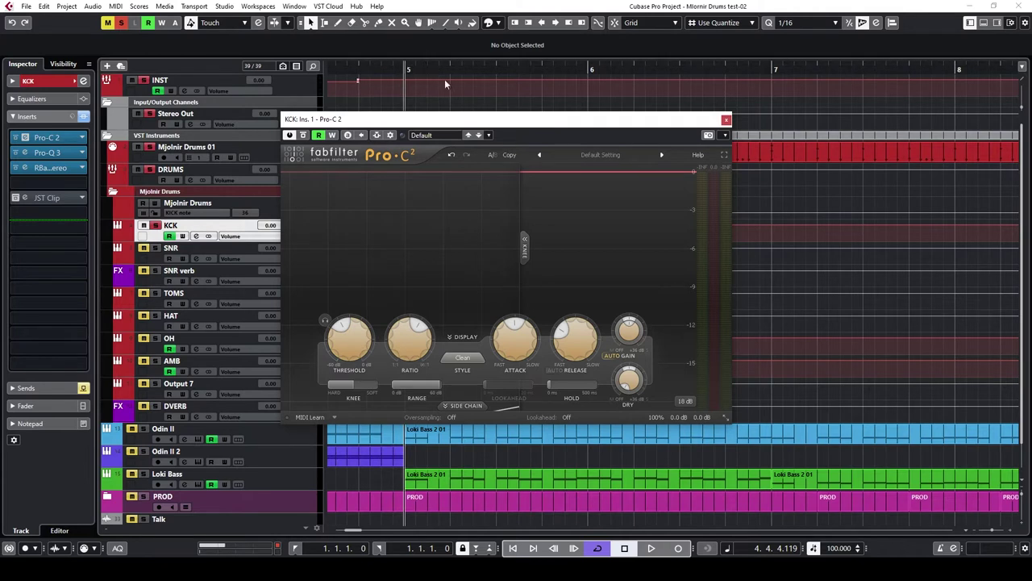
key("space")
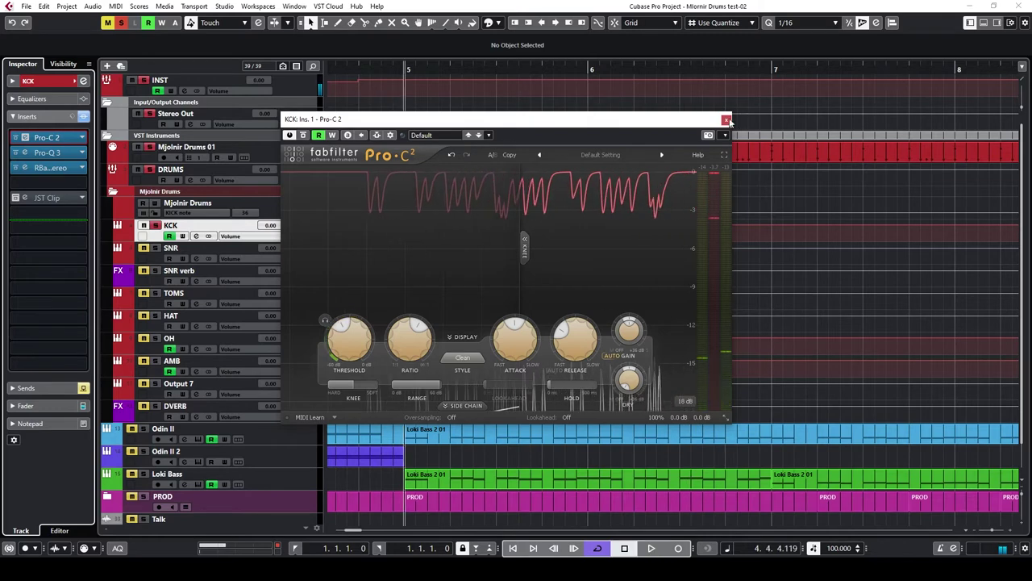
key("space")
key("Escape")
Inspect and close the kick's JST Clip clipper, then show the KCK sends with DVERB at -16.0
left_click(45, 198)
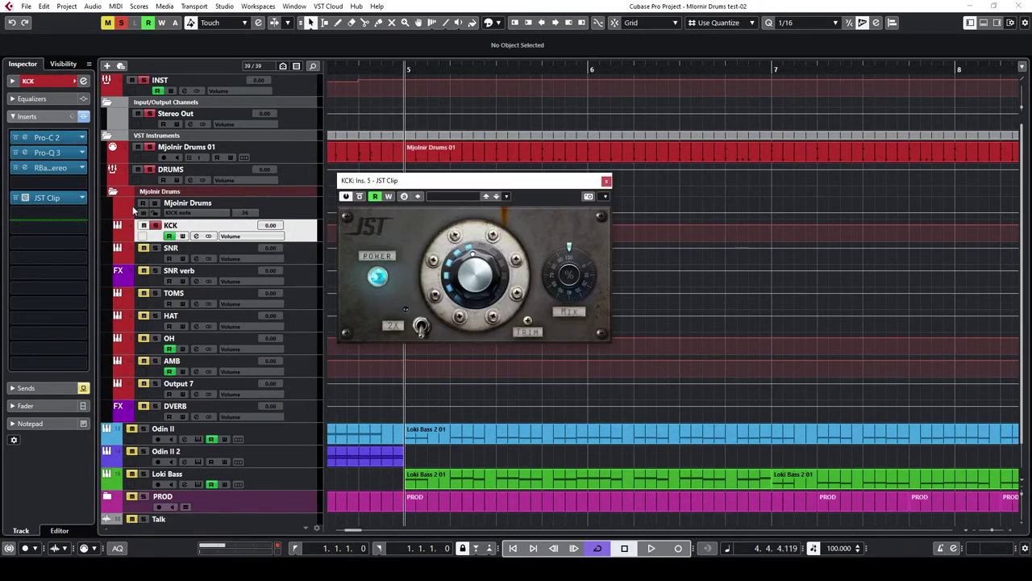
left_click_drag(484, 182, 508, 192)
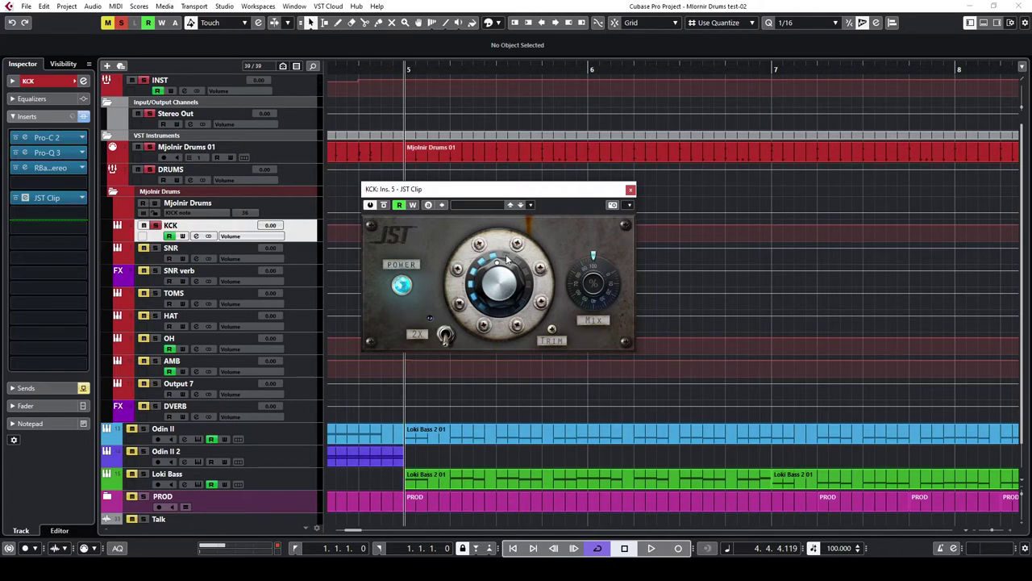
left_click_drag(510, 192, 516, 193)
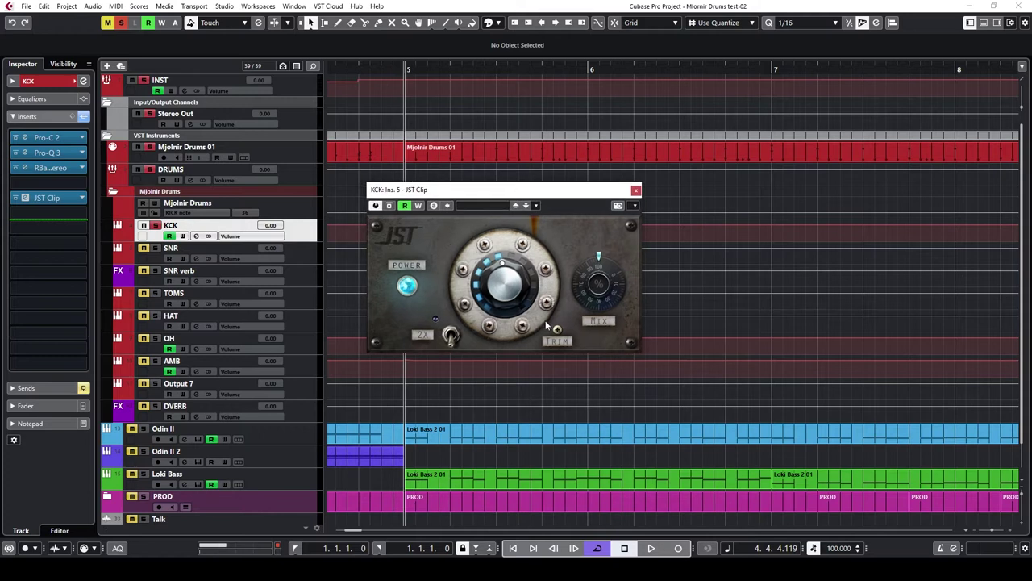
left_click(637, 190)
left_click(60, 387)
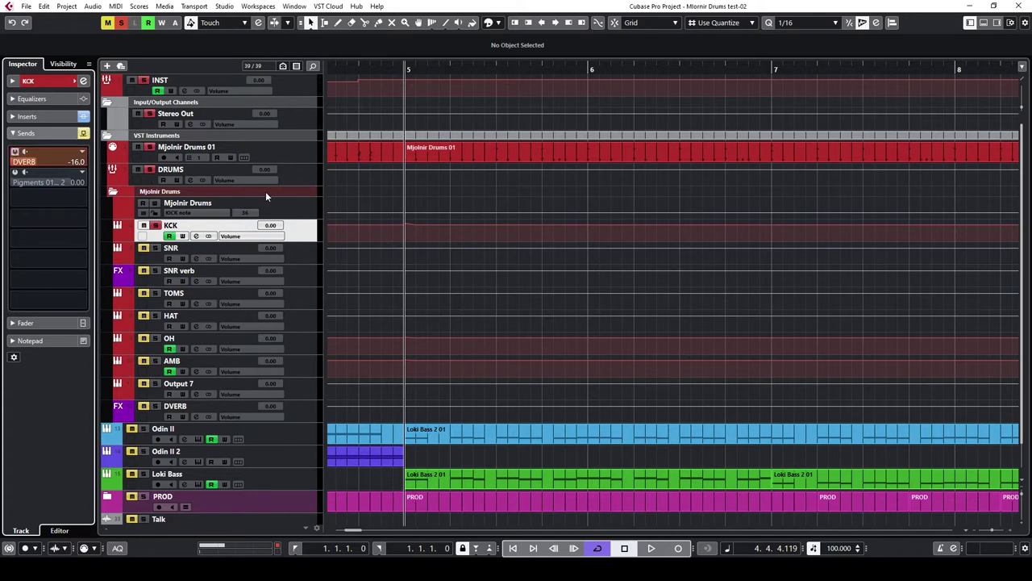
Enable the kick's second send, unsolo it, and review the ValhallaRoom reverb on the DVERB track
left_click(14, 172)
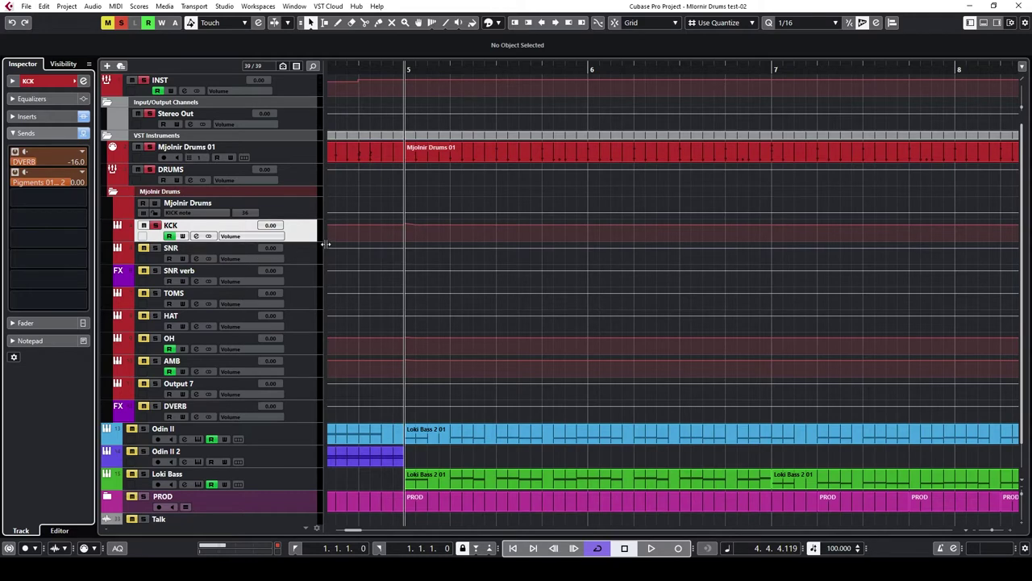
key("s")
left_click(301, 409)
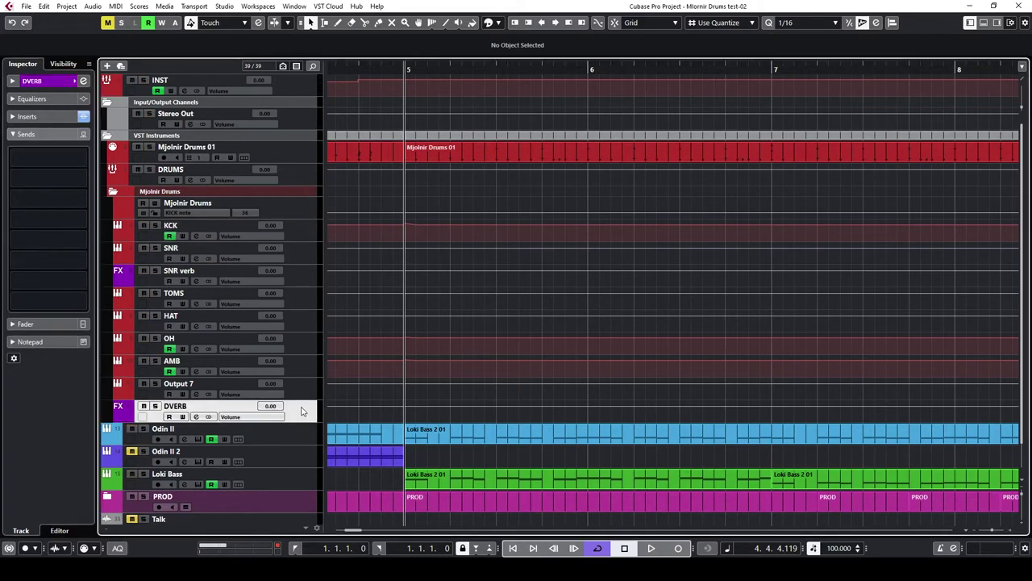
left_click(42, 116)
left_click(41, 137)
left_click_drag(506, 133, 456, 132)
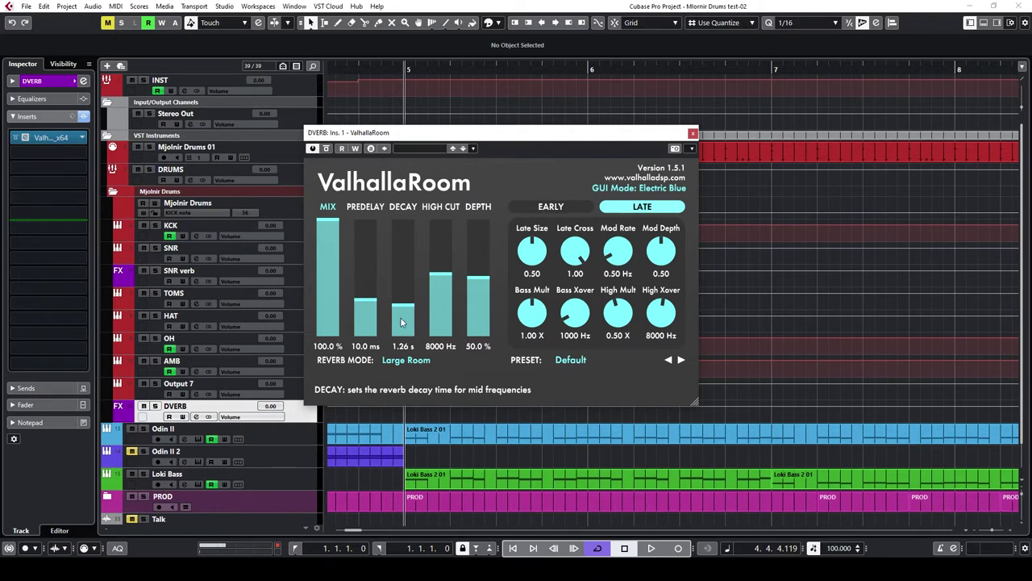
left_click(692, 133)
Solo the kick and play it with its sends bypassed, then active, to compare
left_click(293, 228)
key("s")
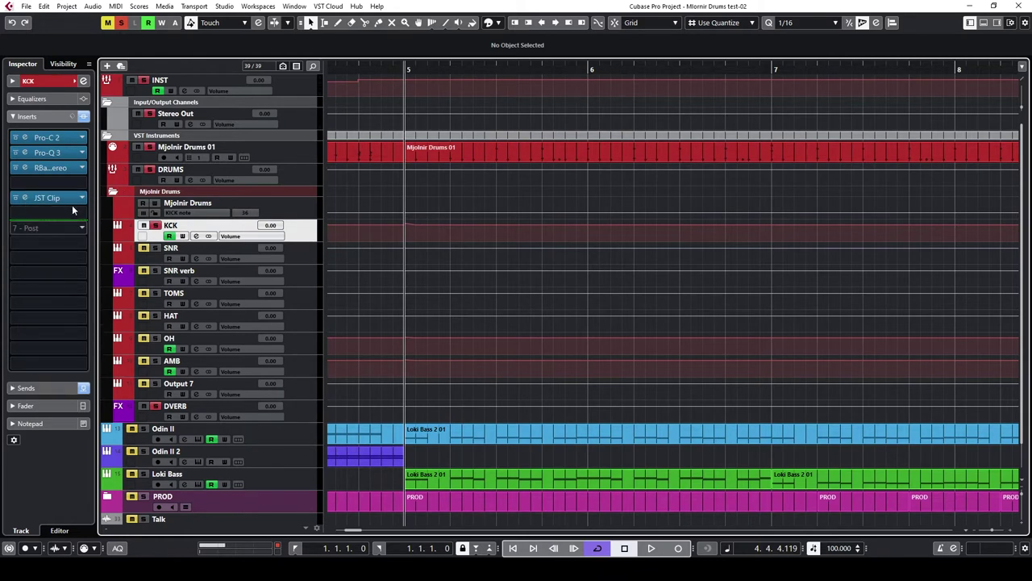
left_click(54, 382)
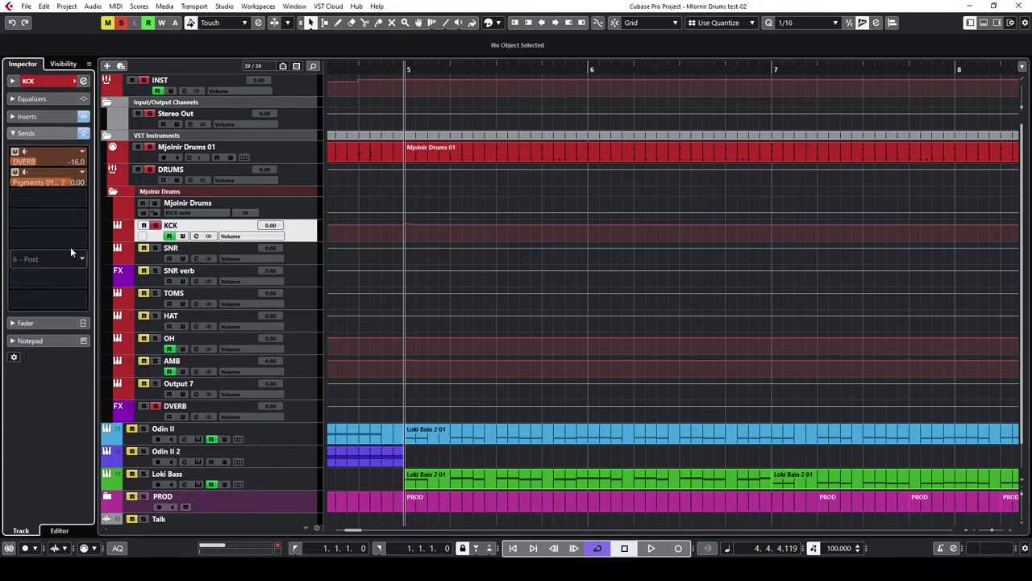
key("space")
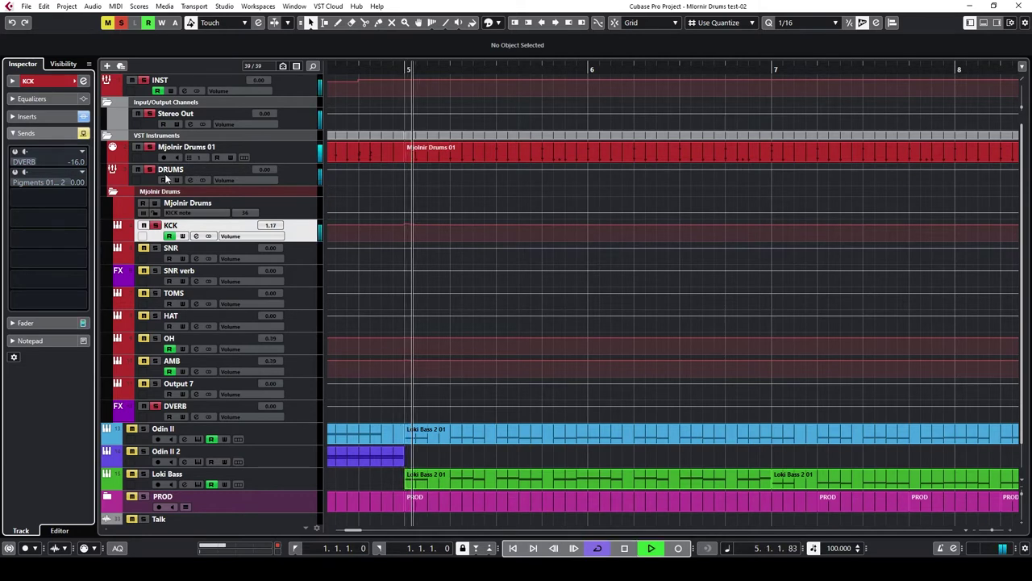
key("space")
left_click(83, 135)
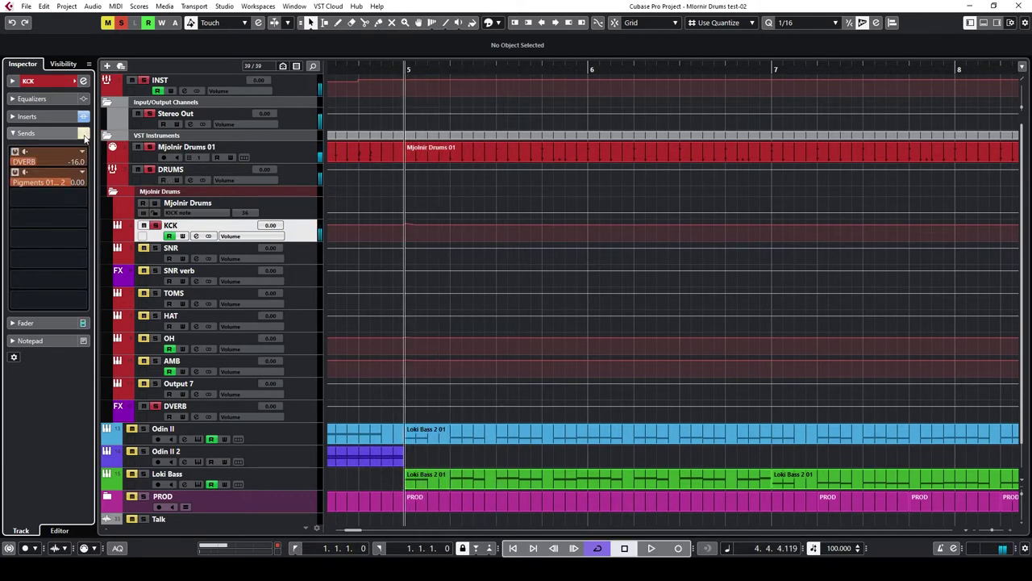
key("space")
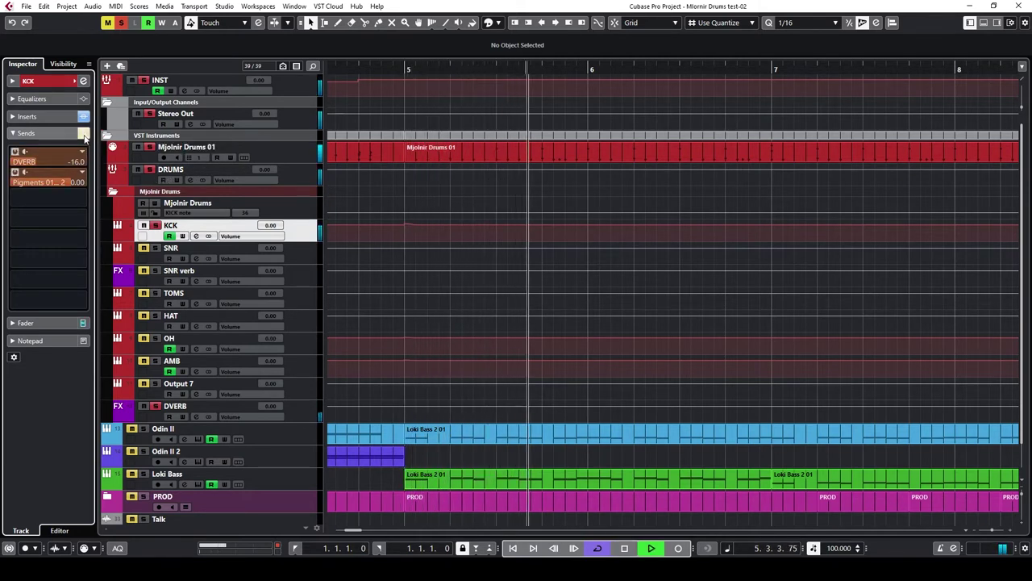
key("space")
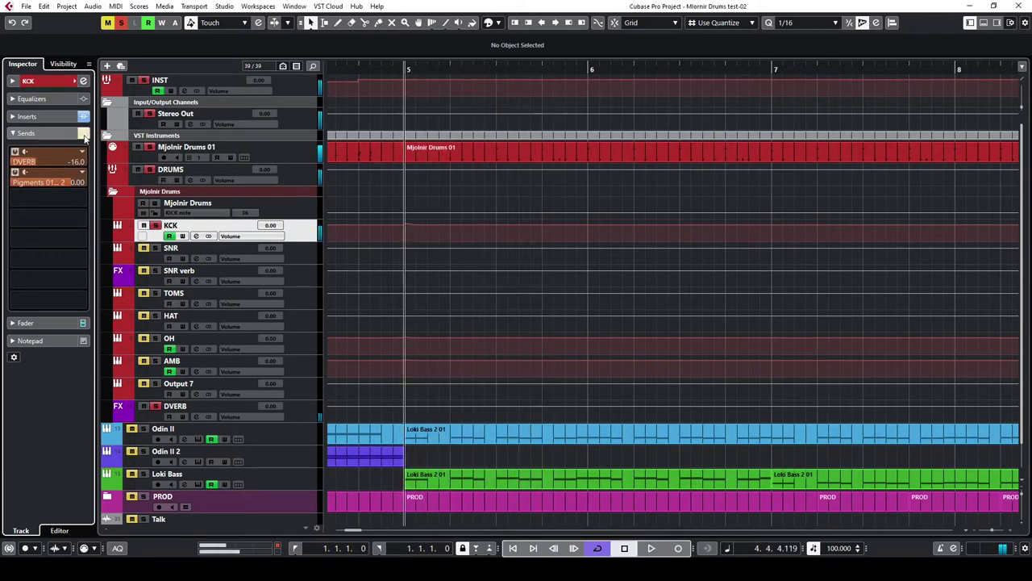
left_click(304, 250)
left_click(307, 235)
Solo the SNR snare track and play it from bar 5
key("h")
left_click(312, 262)
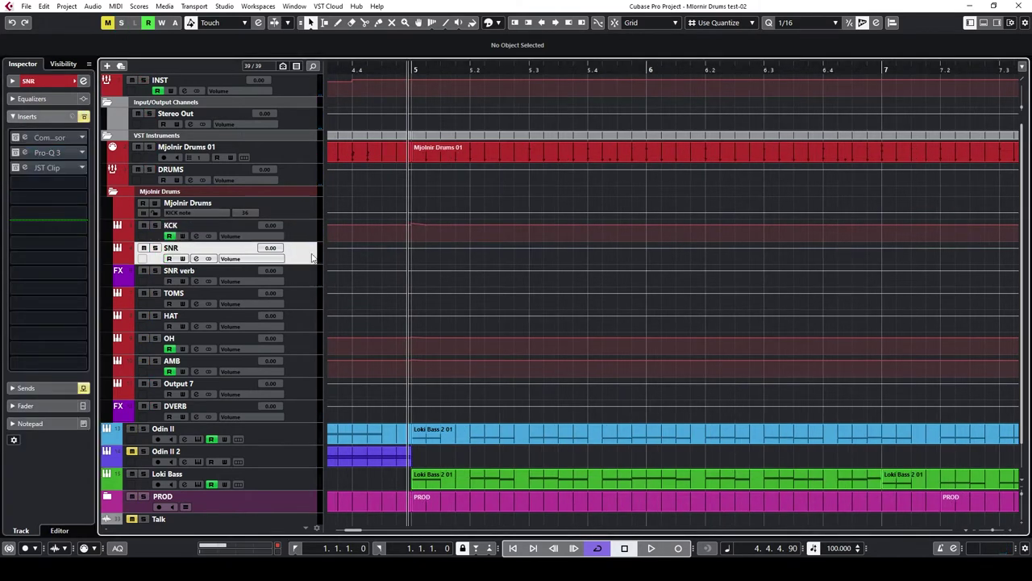
key("s")
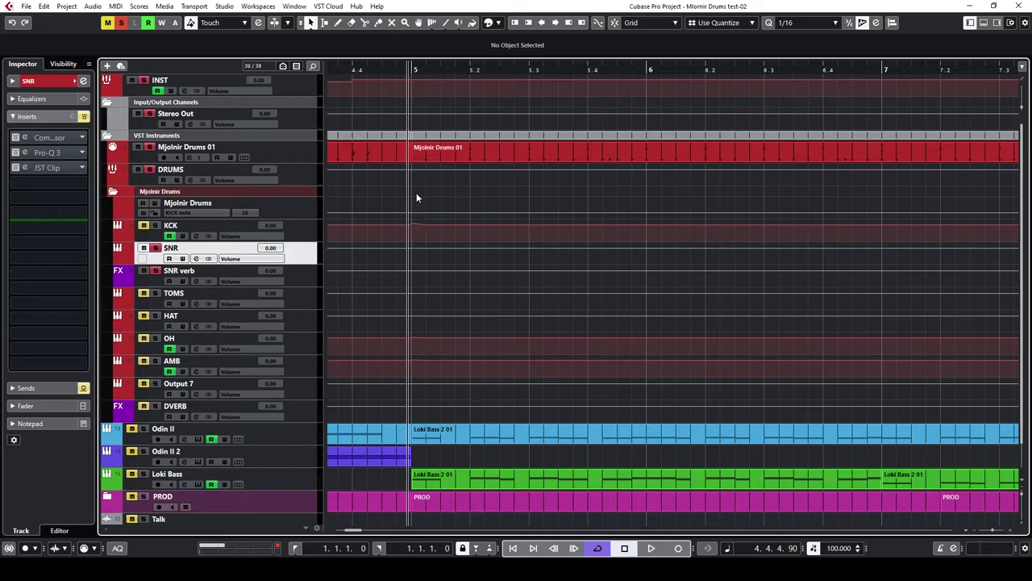
key("space")
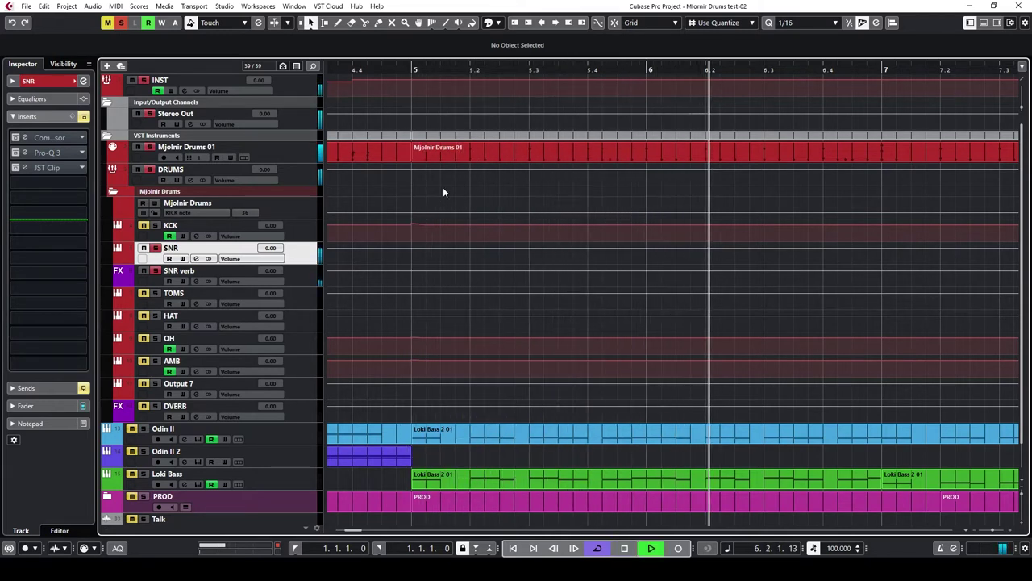
key("space")
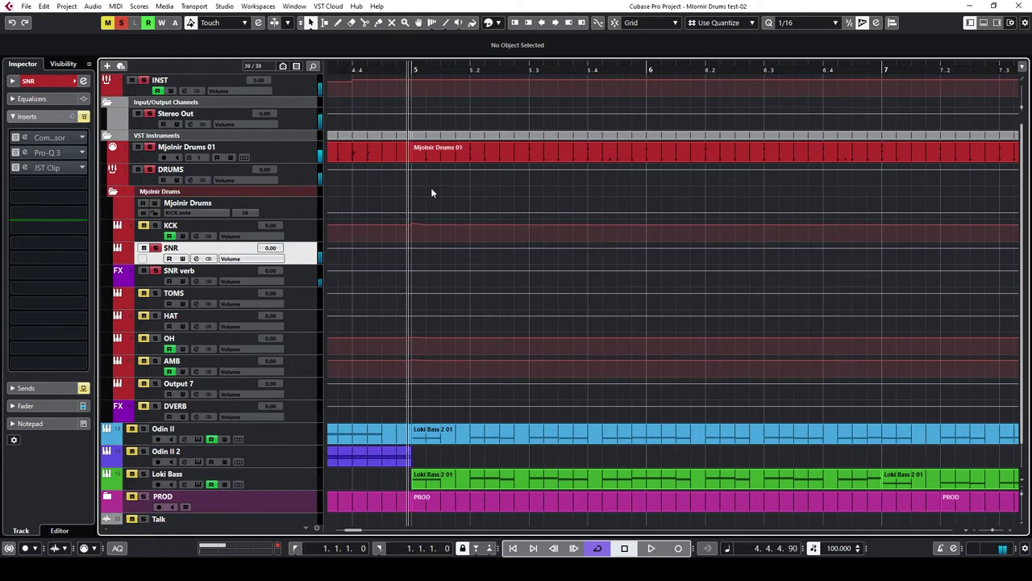
Switch on the snare's Compressor insert and watch its gain reduction during playback
left_click(21, 138)
left_click(57, 138)
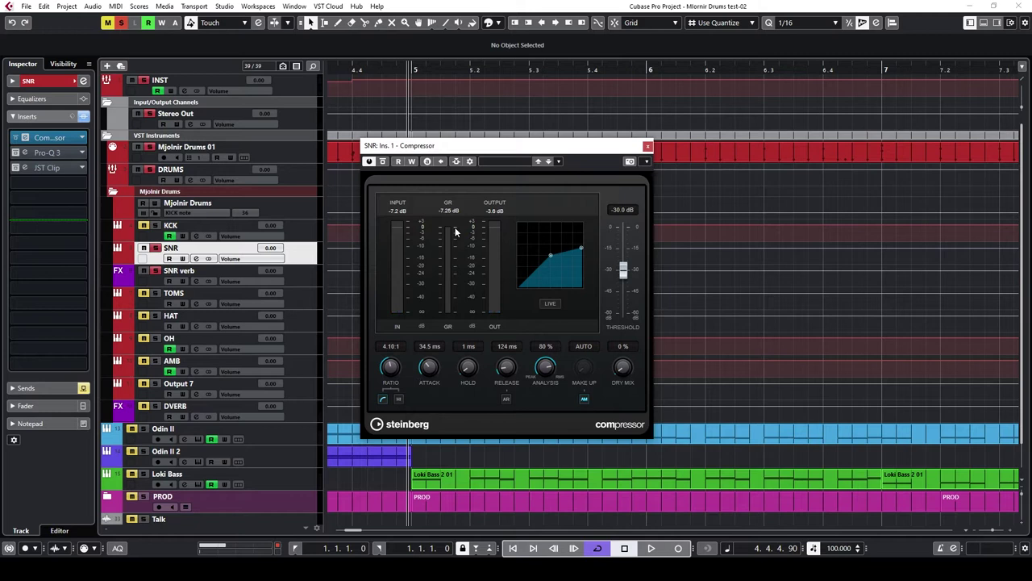
key("space")
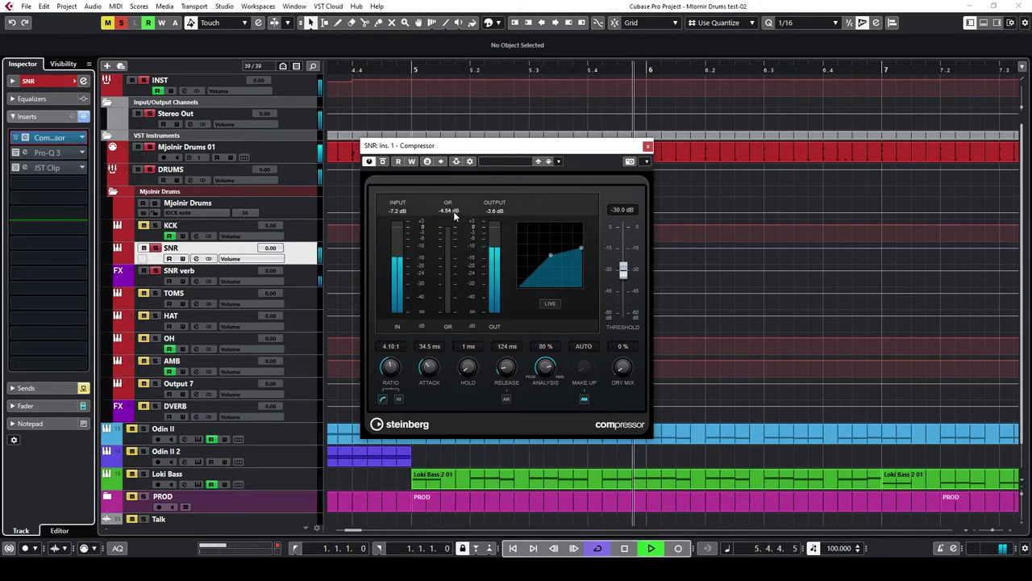
key("space")
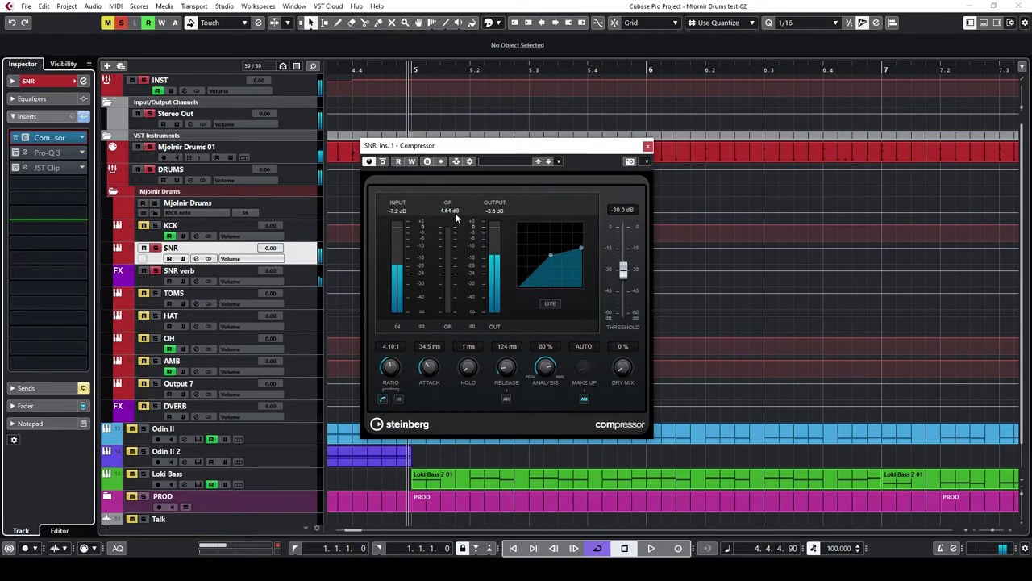
left_click(648, 146)
Play the snare through Pro-Q 3 to see its spectrum against the 12 dB/oct low cut near 70.7 Hz
left_click(44, 153)
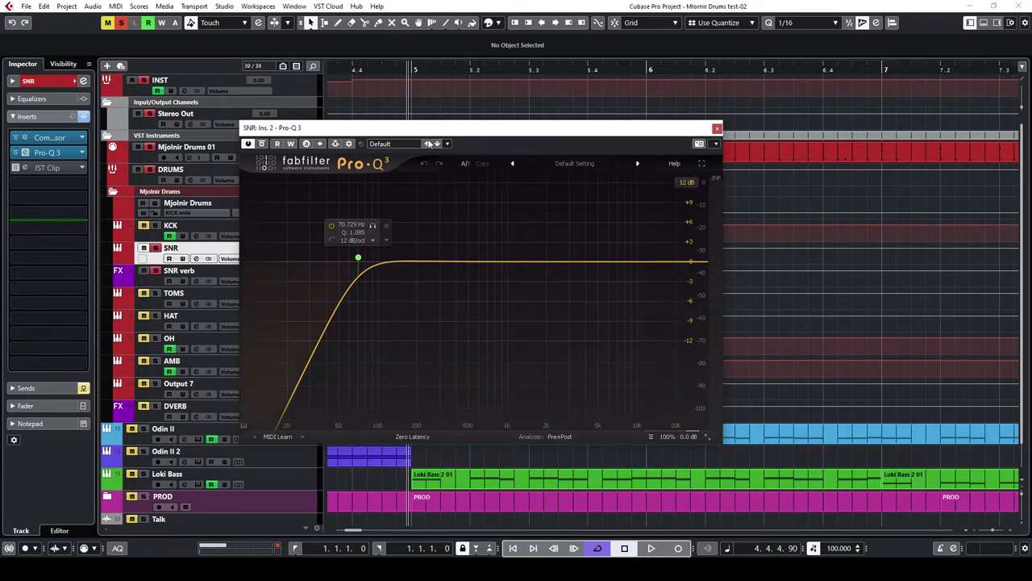
key("space")
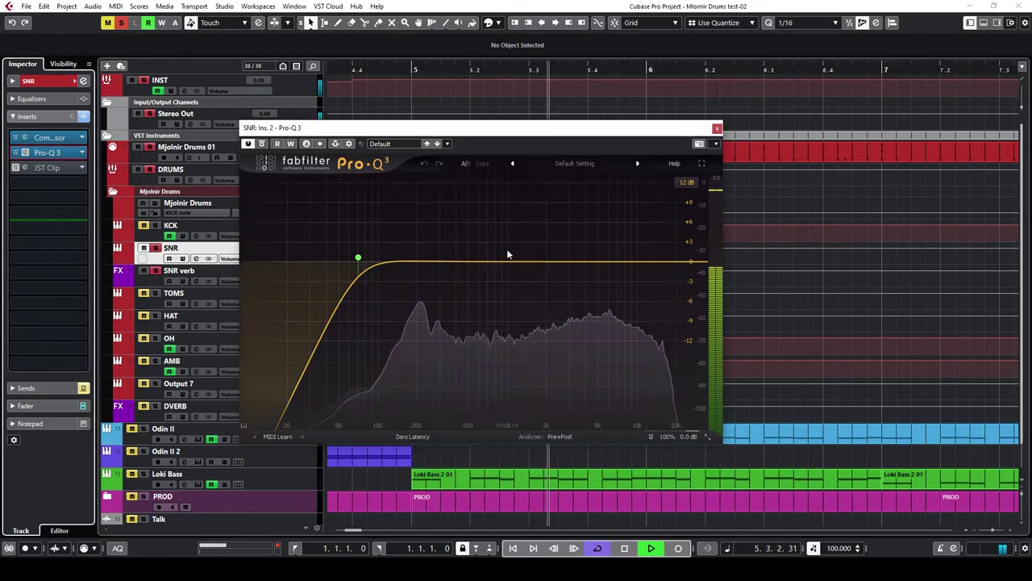
key("space")
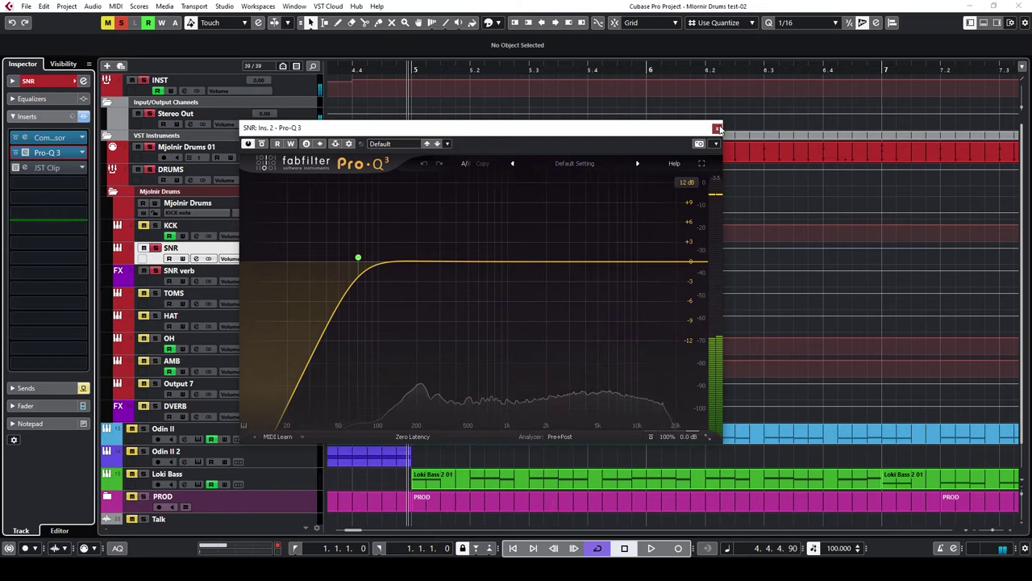
Close the snare's Pro-Q 3, then inspect and close its JST Clip clipper window
left_click(716, 128)
left_click(52, 170)
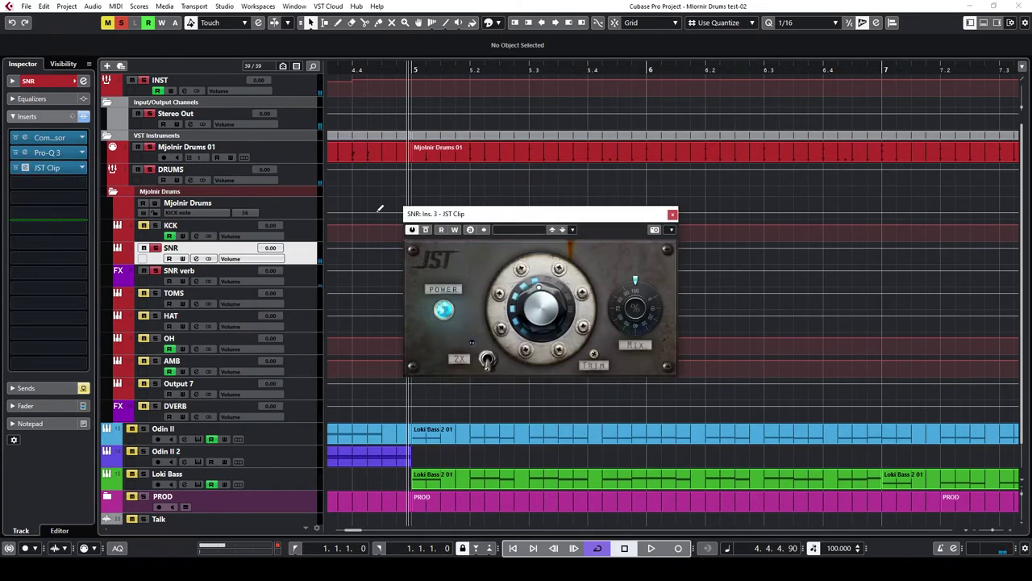
left_click_drag(533, 229, 494, 199)
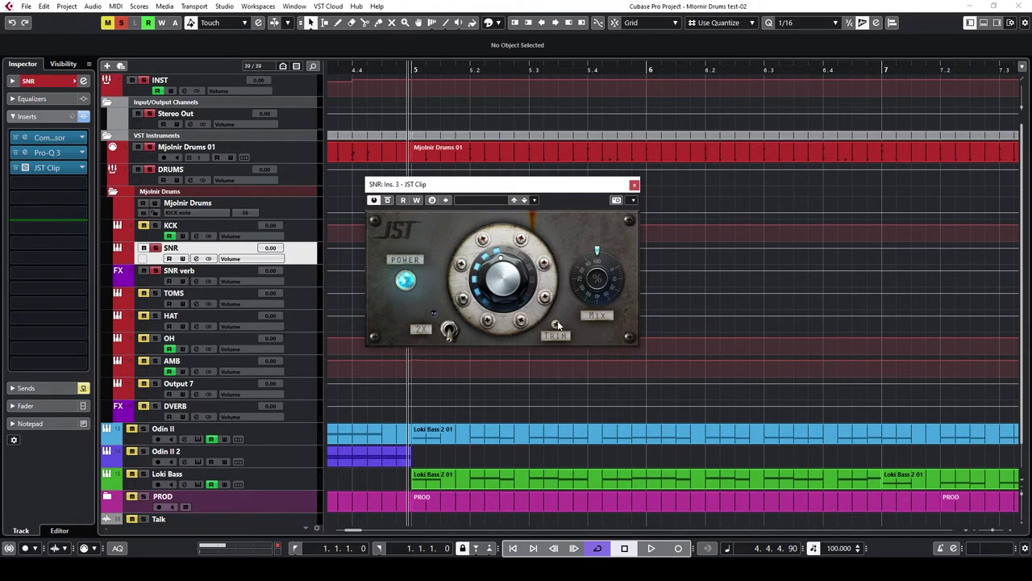
left_click(634, 186)
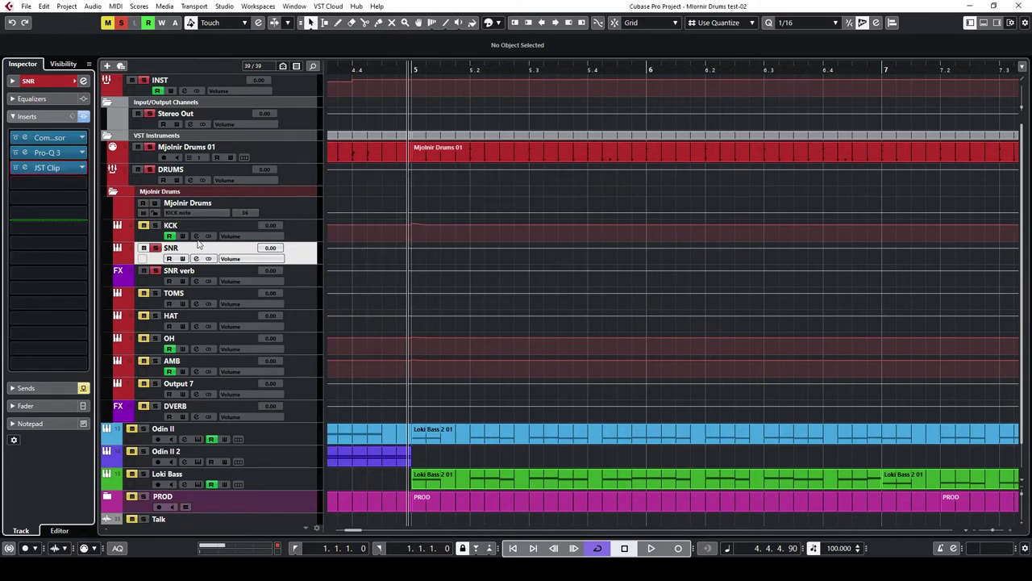
Check the snare's SNR verb send at -9.22 and its ValhallaRoom reverb's 0.90 s decay
left_click(55, 386)
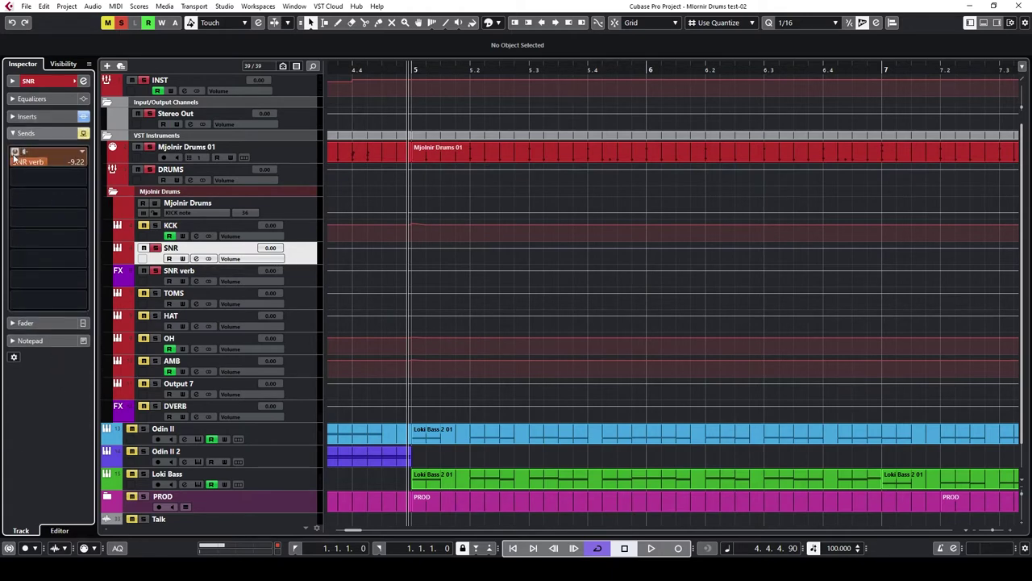
left_click(189, 274)
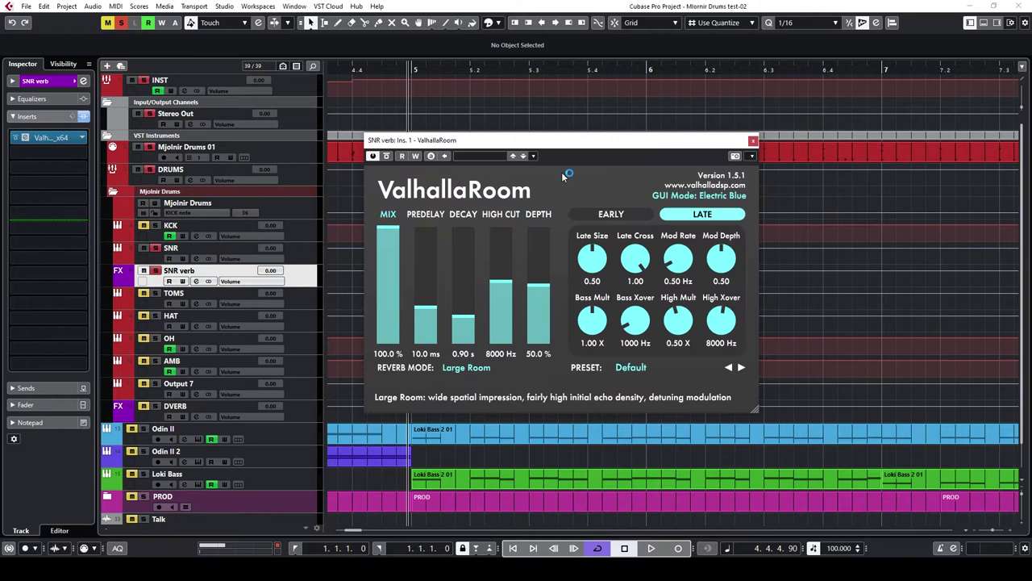
left_click_drag(566, 146, 540, 139)
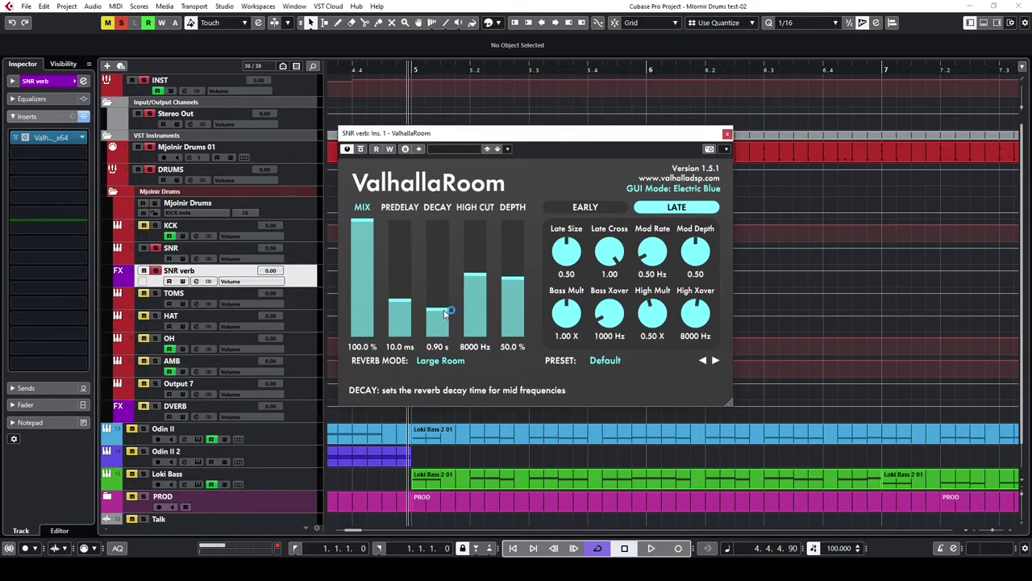
left_click(728, 133)
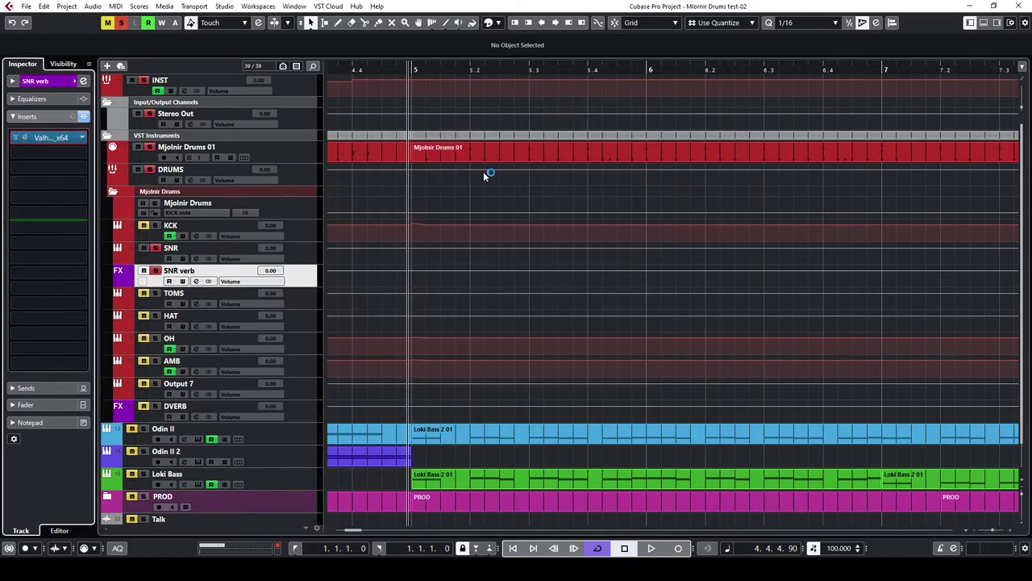
Reselect the SNR snare track and play it with its reverb send showing
left_click(158, 256)
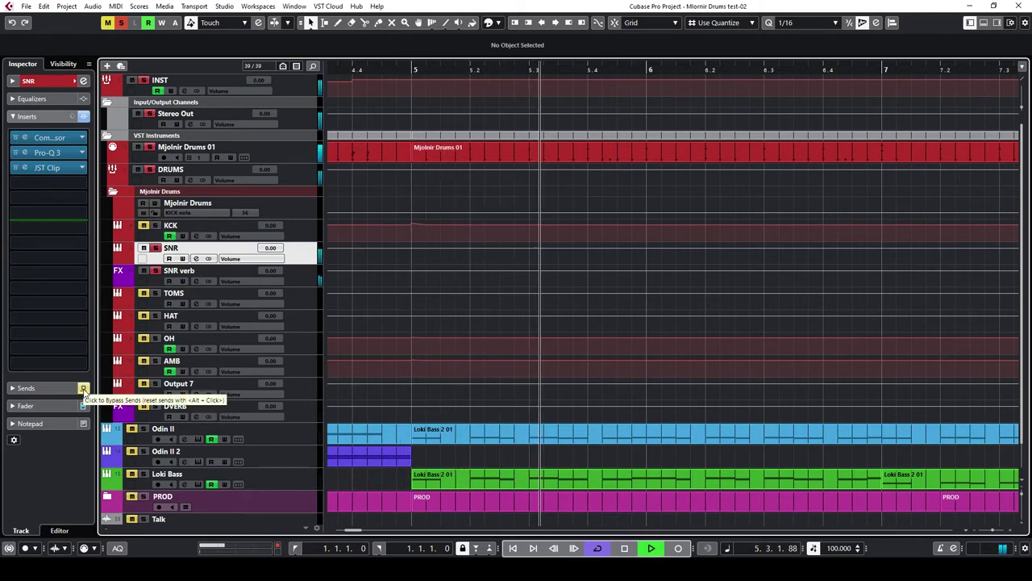
key("space")
key("space")
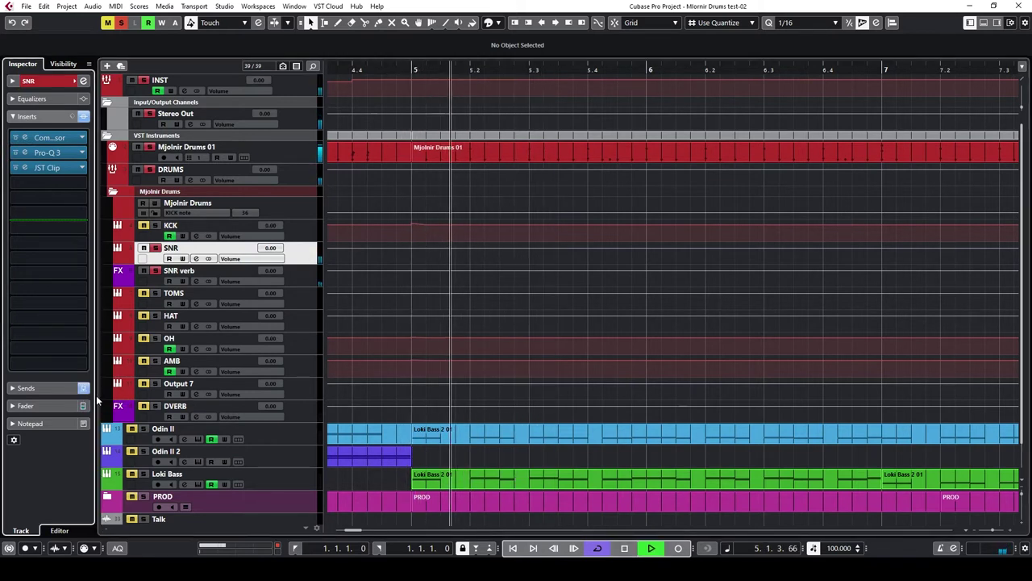
left_click(40, 388)
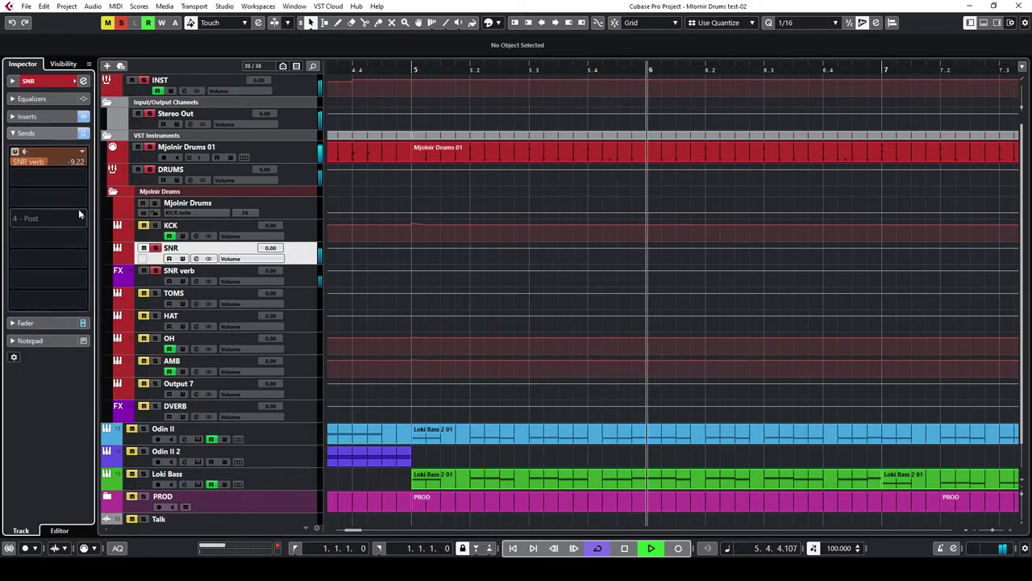
key("space")
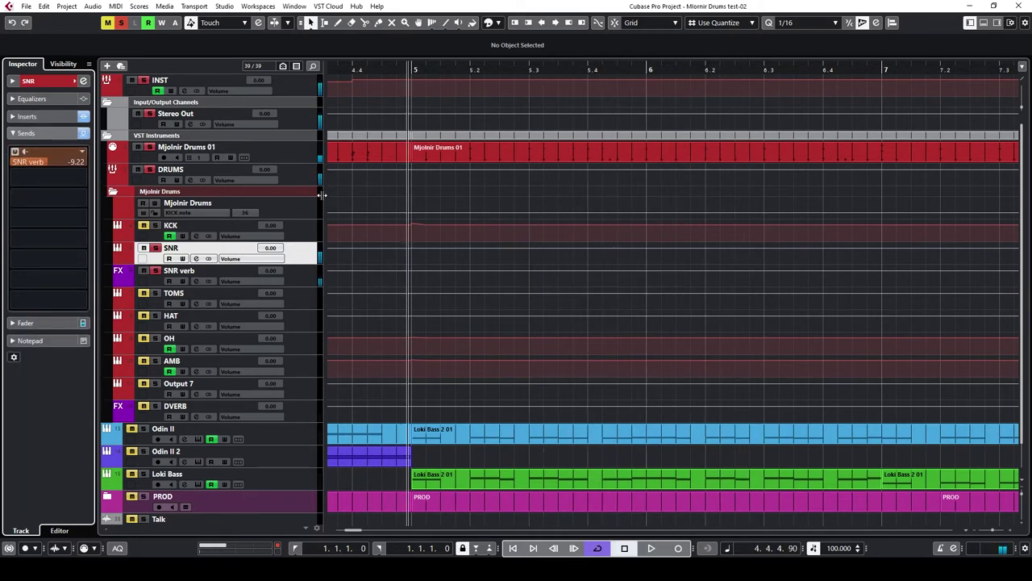
left_click(298, 297)
key("s")
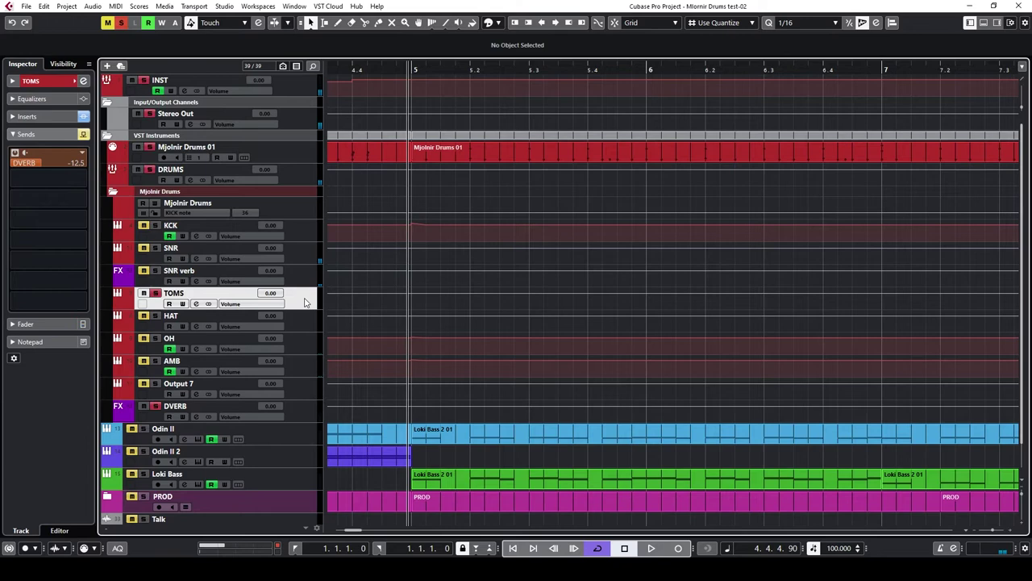
left_click(36, 117)
key("Home")
key("g")
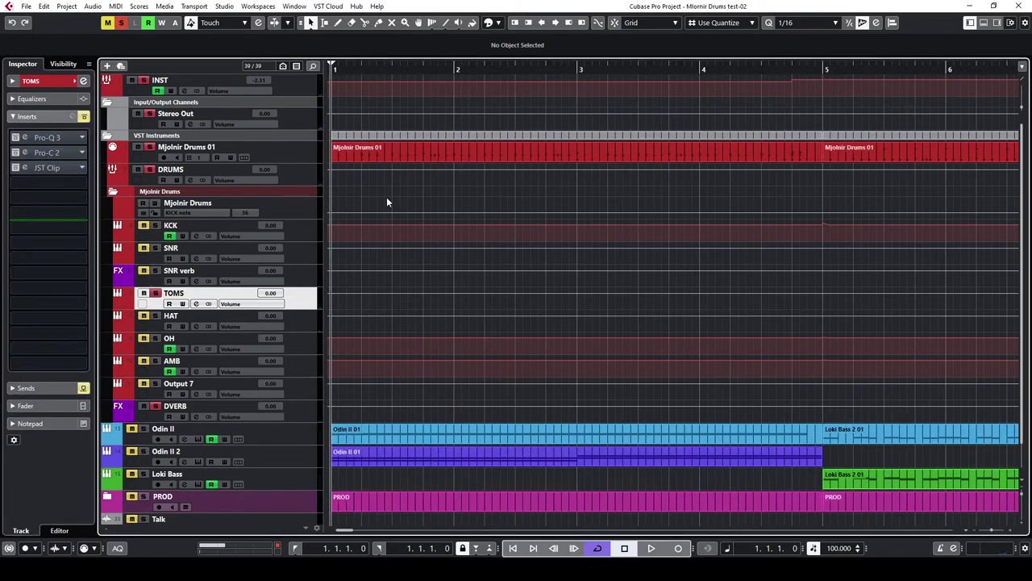
key("space")
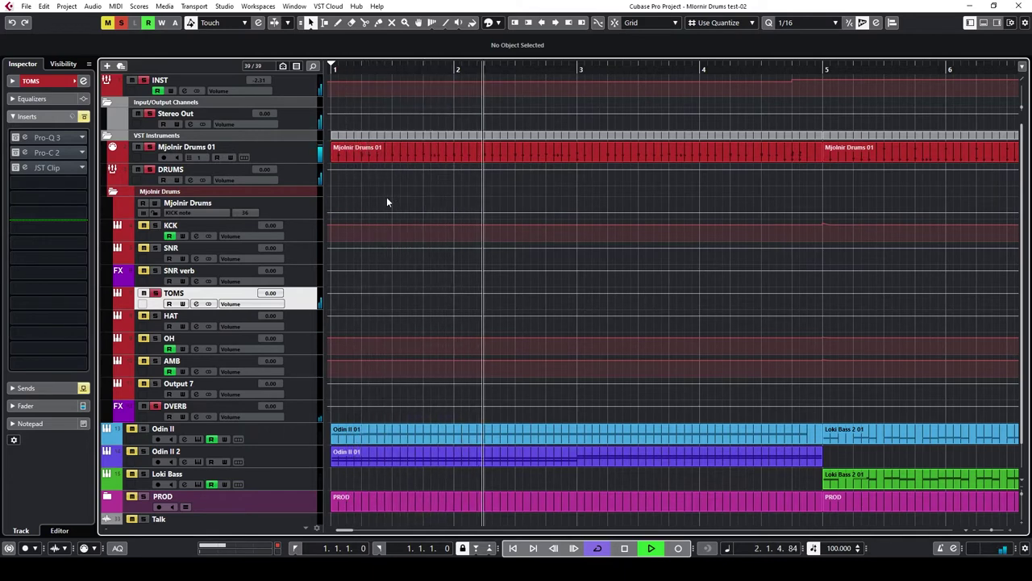
key("space")
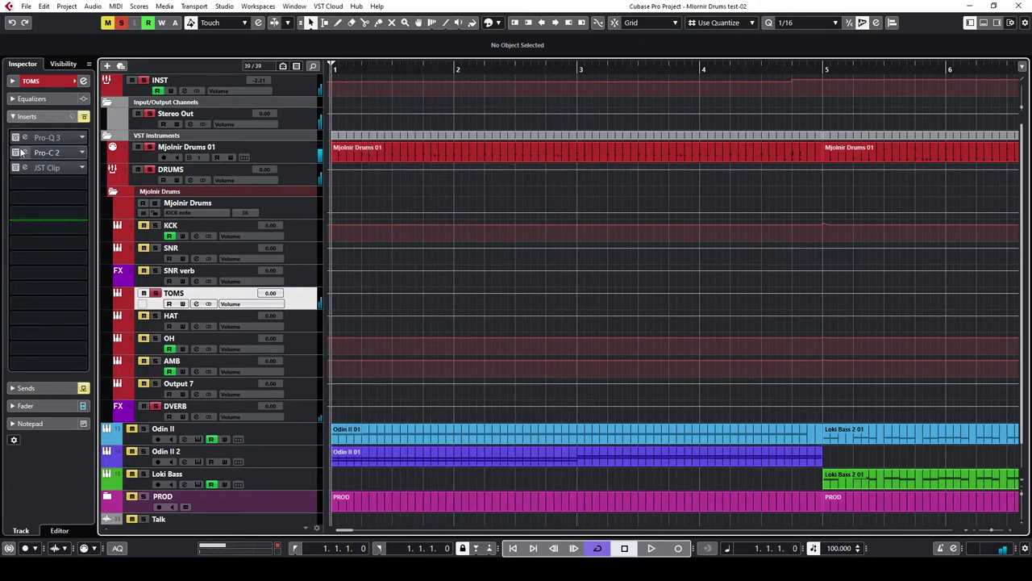
left_click(44, 141)
mouse_move(293, 267)
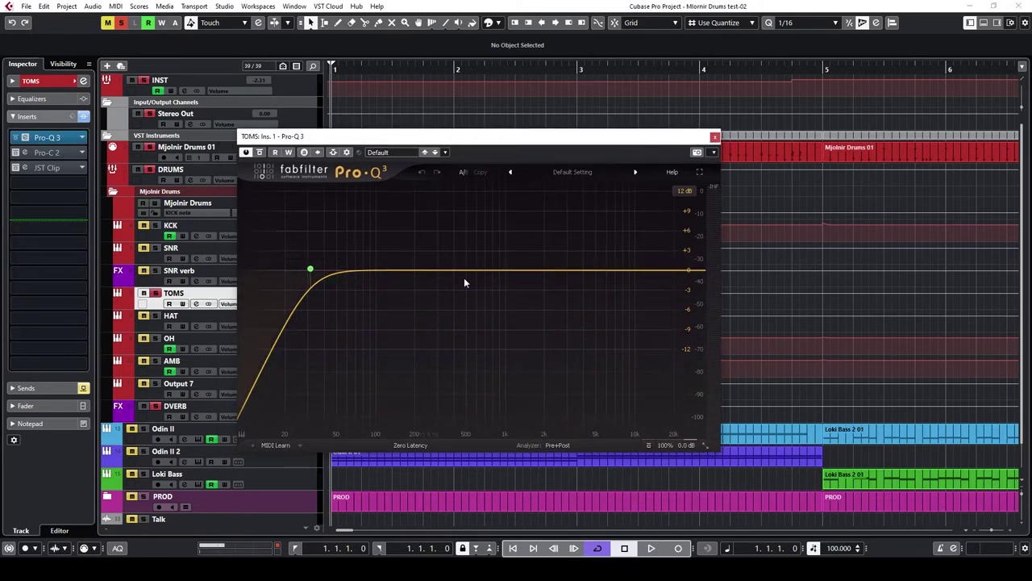
key("space")
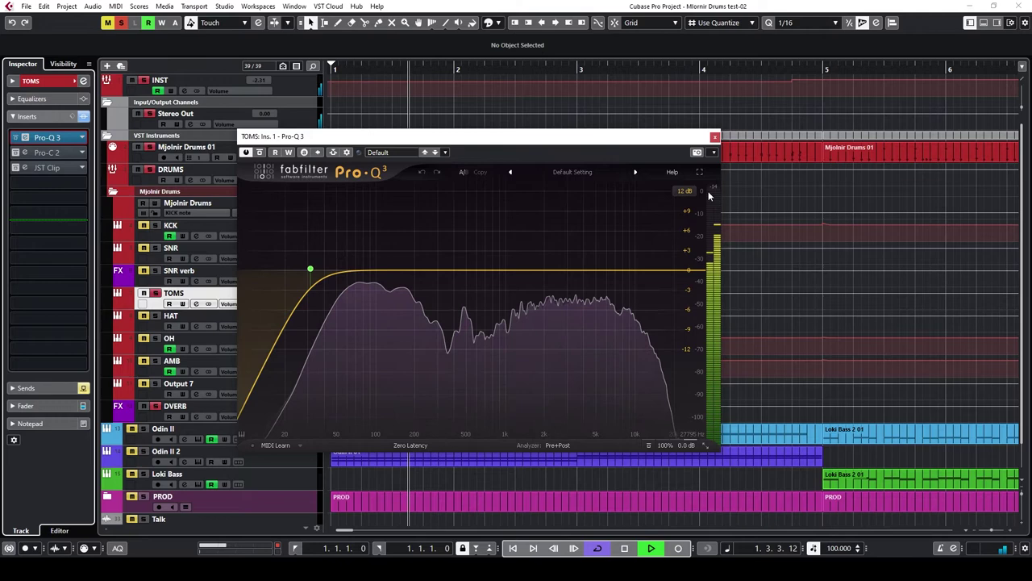
key("space")
left_click(714, 138)
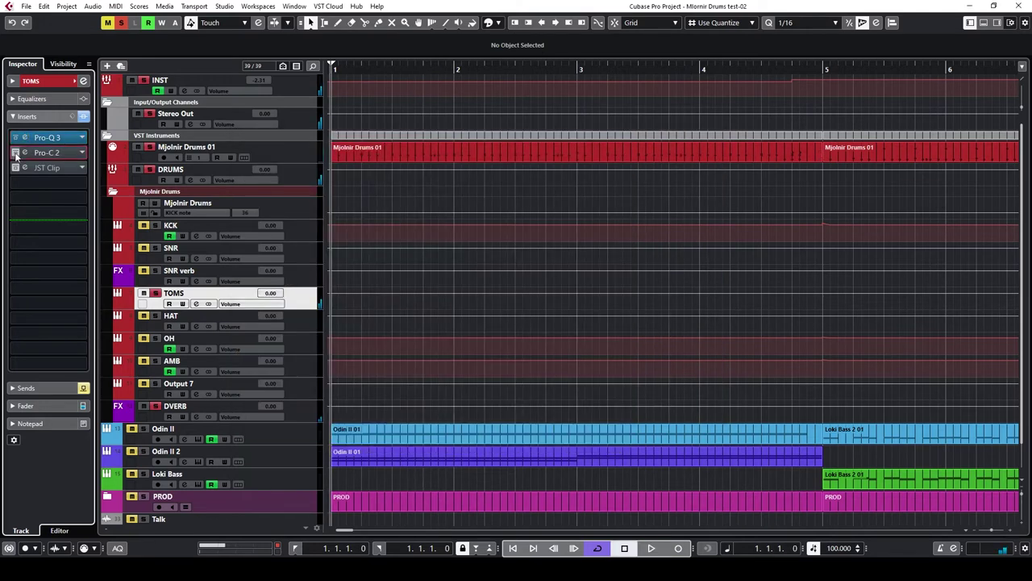
left_click_drag(583, 106, 552, 126)
mouse_move(528, 367)
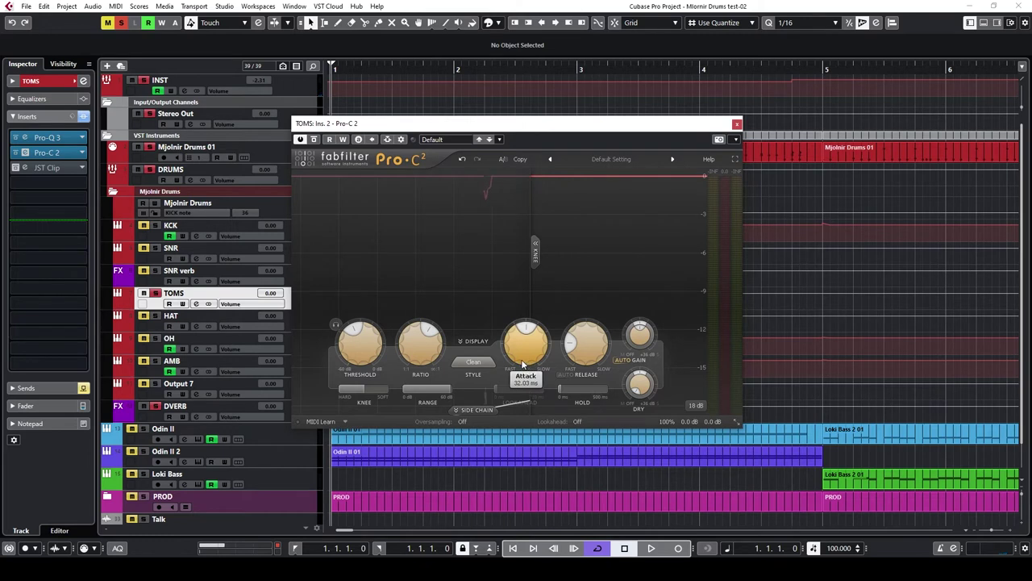
mouse_move(533, 347)
mouse_move(591, 347)
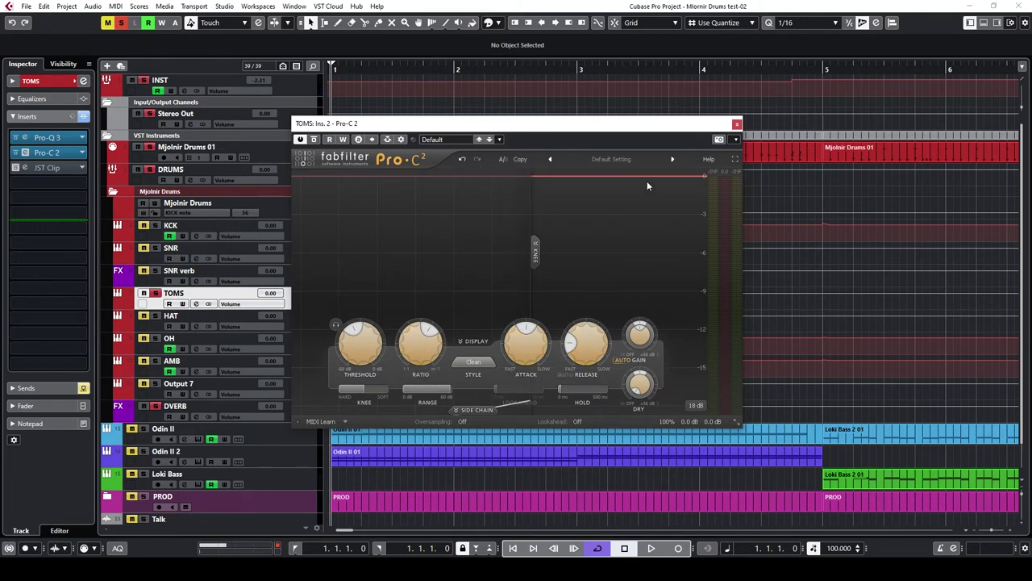
key("space")
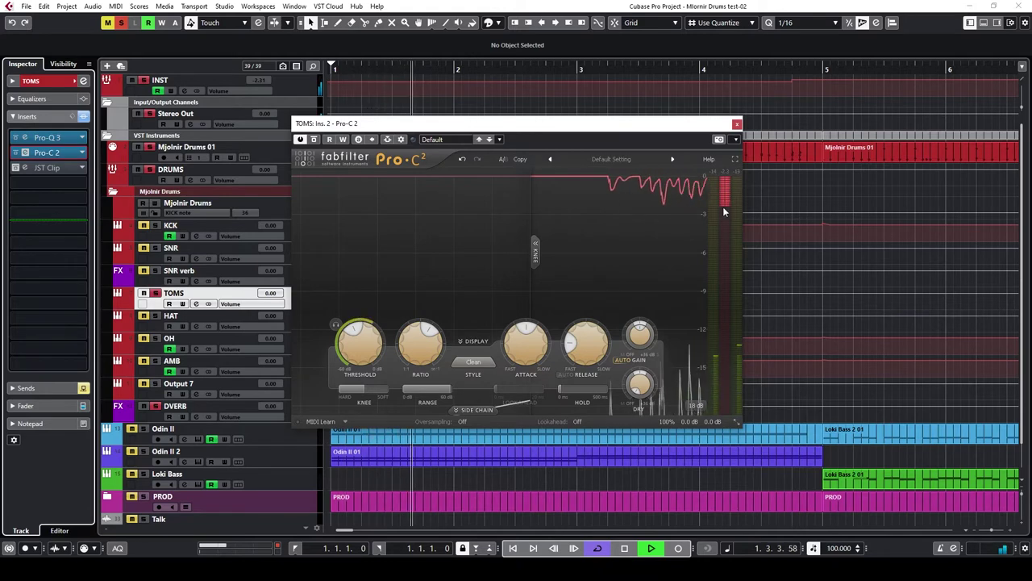
key("space")
left_click_drag(729, 124, 707, 122)
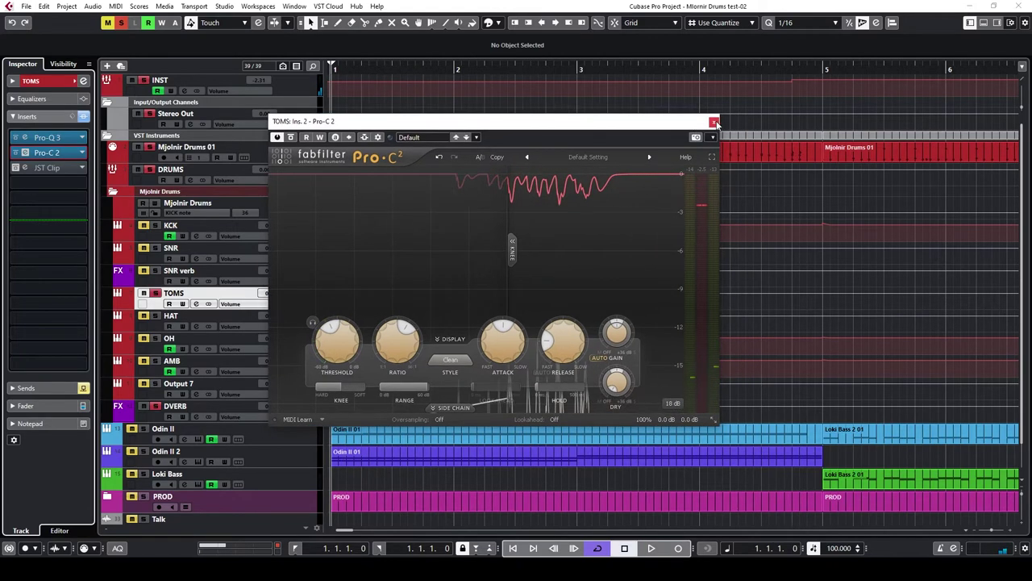
left_click(714, 122)
left_click(27, 168)
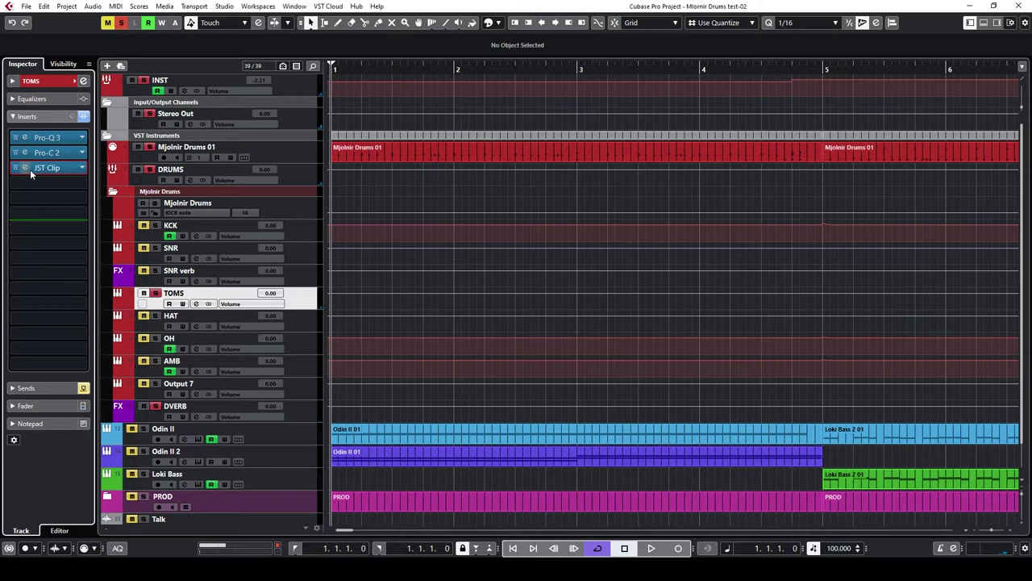
left_click_drag(488, 205, 450, 194)
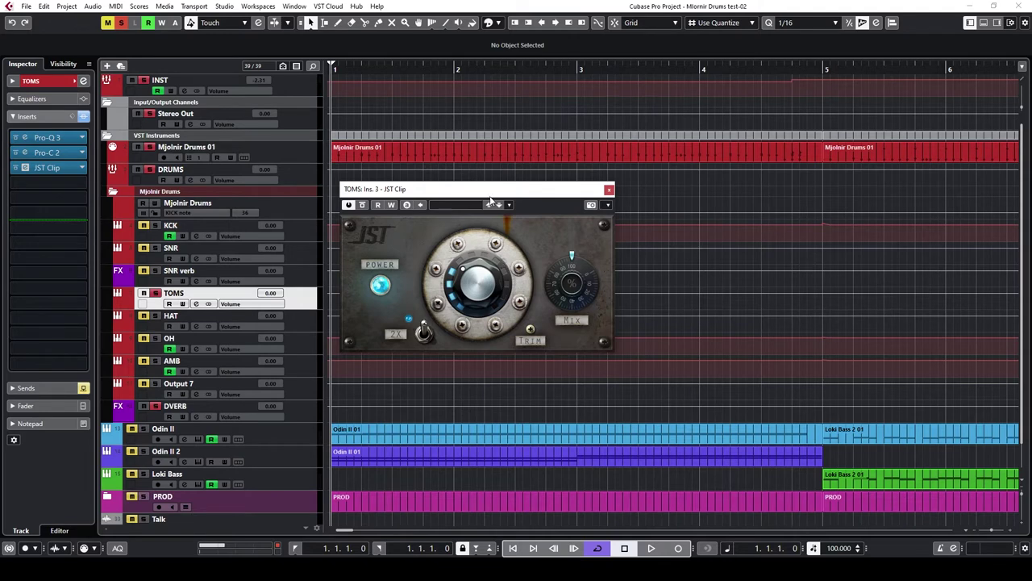
left_click_drag(489, 196, 560, 202)
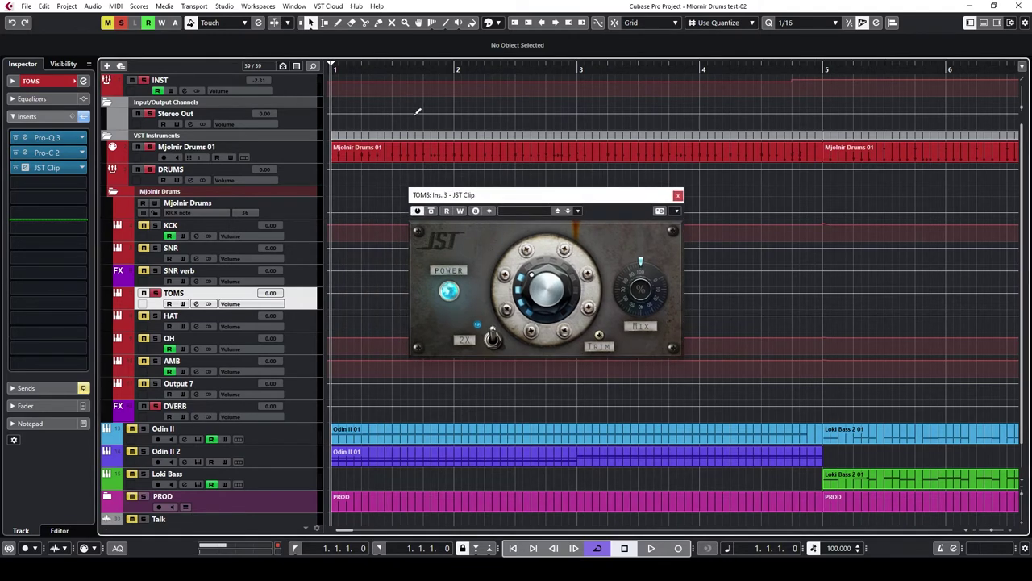
left_click_drag(416, 194, 356, 199)
key("space")
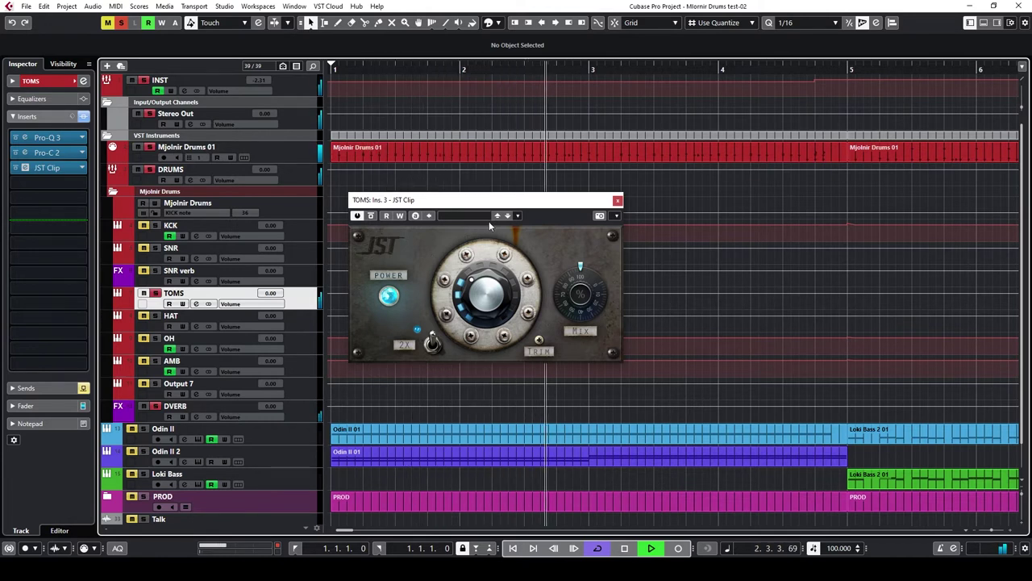
key("space")
left_click(616, 202)
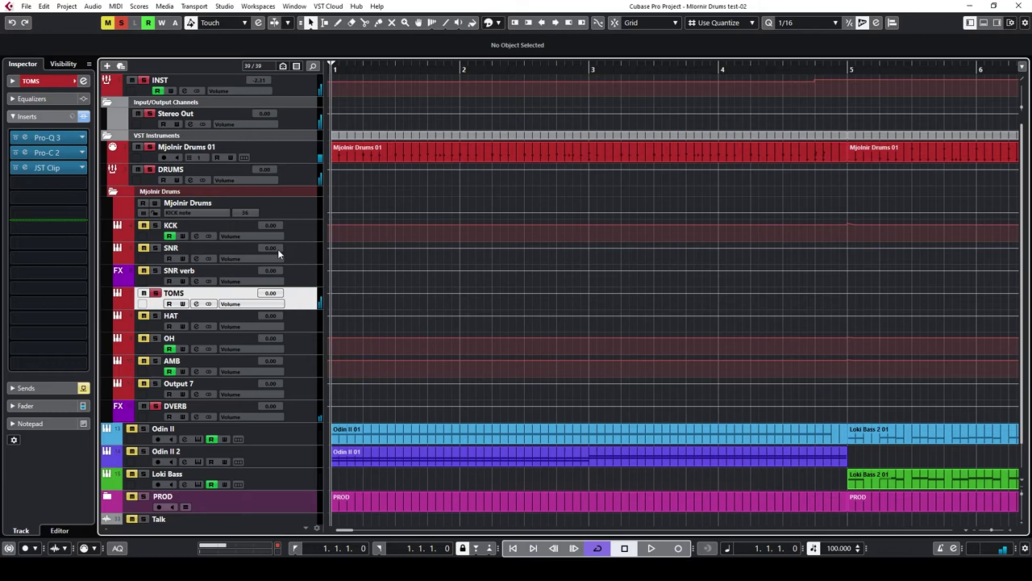
On the OH track's first Pro-Q 3, try boosting the three grouped bands, then undo back to cuts
left_click(316, 326)
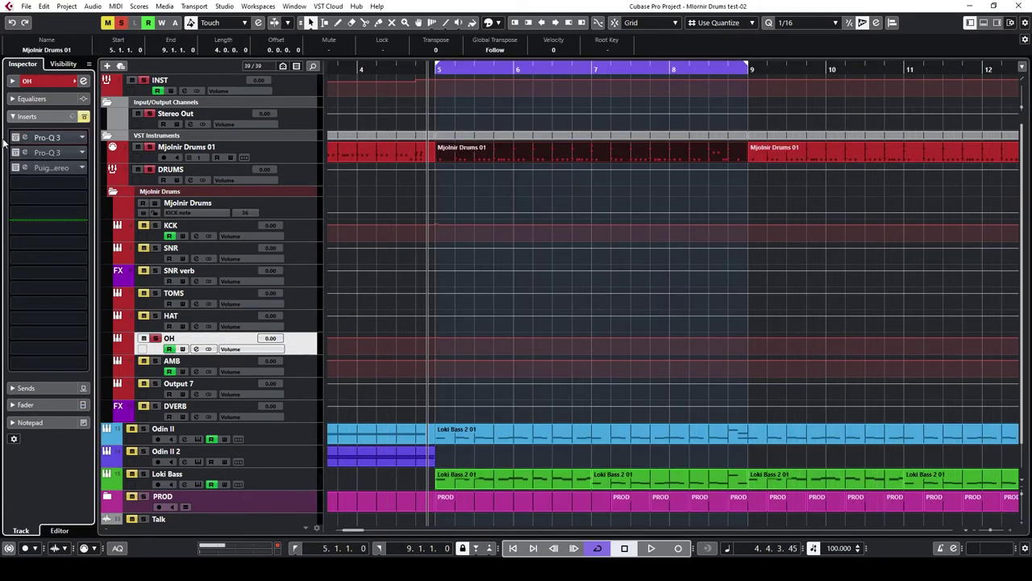
left_click(55, 138)
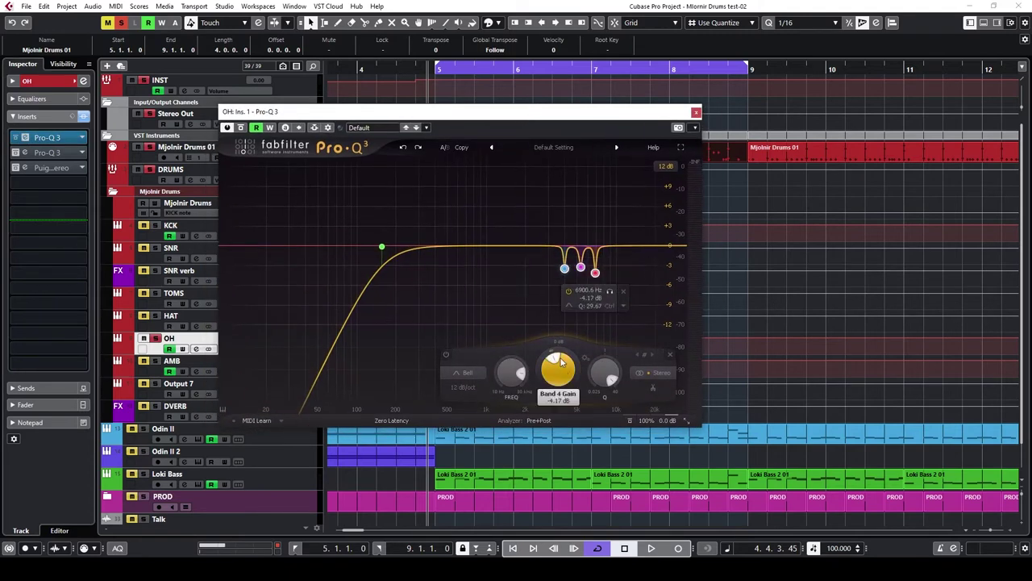
left_click_drag(578, 367, 581, 290)
key("space")
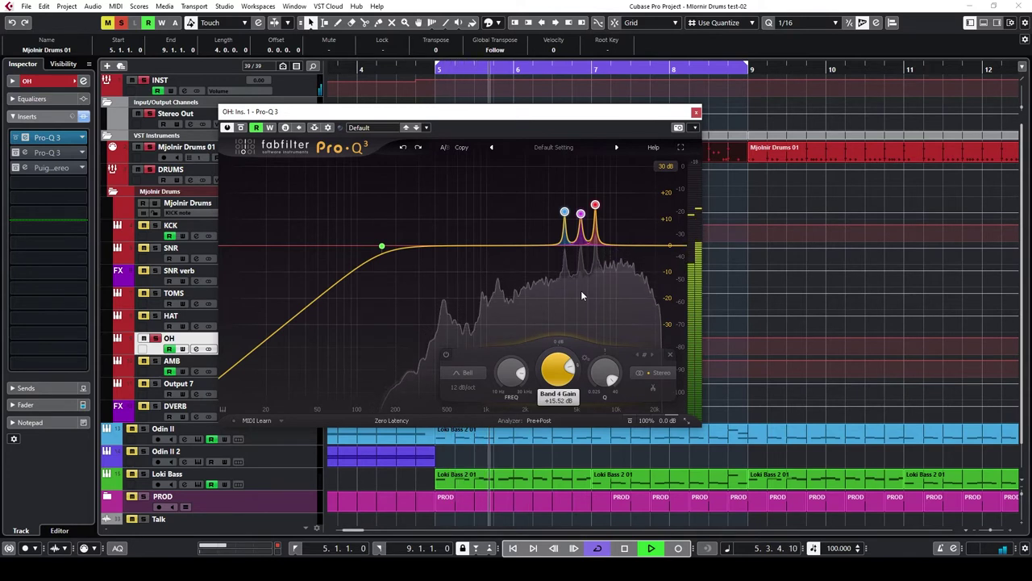
left_click(404, 148)
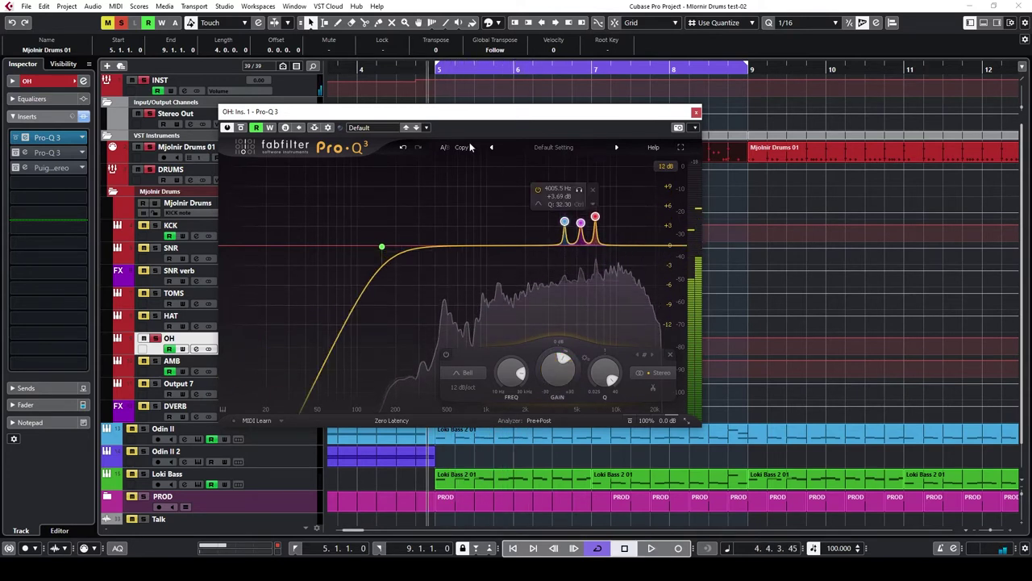
key("space")
left_click(404, 148)
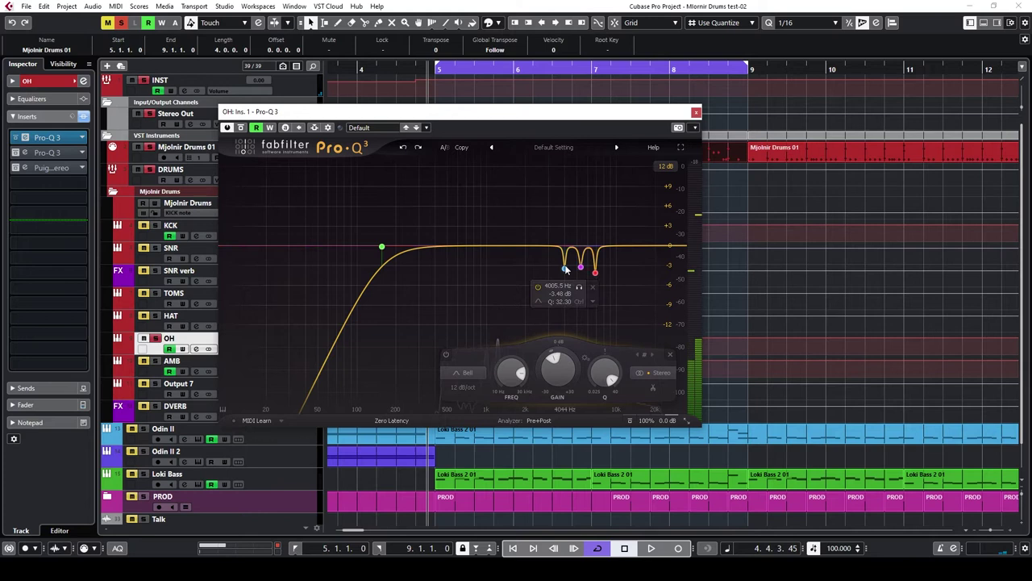
Solo one narrow cut band during playback, unsolo it, and close the OH EQ
left_click(580, 287)
key("space")
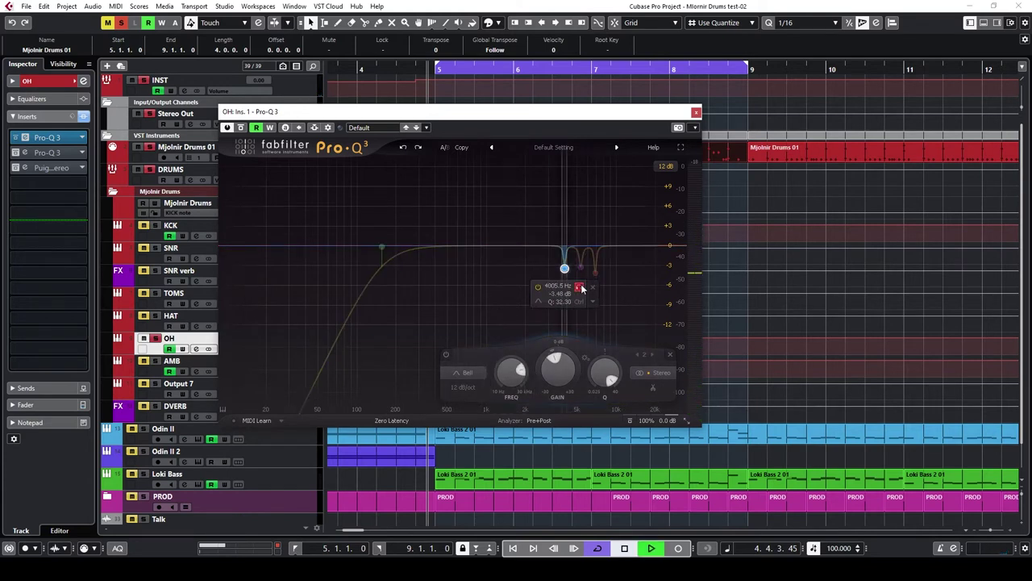
left_click(581, 287)
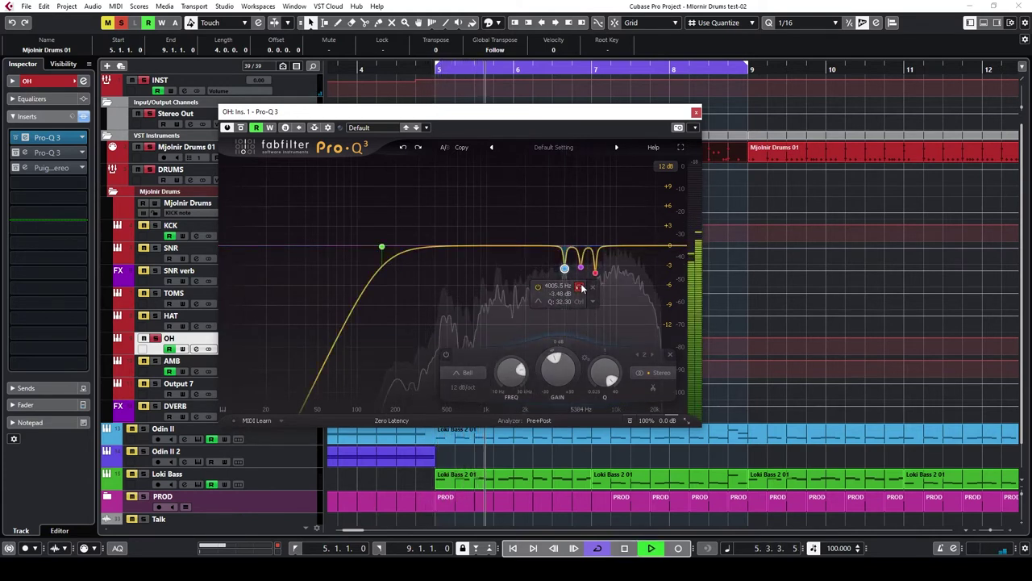
key("space")
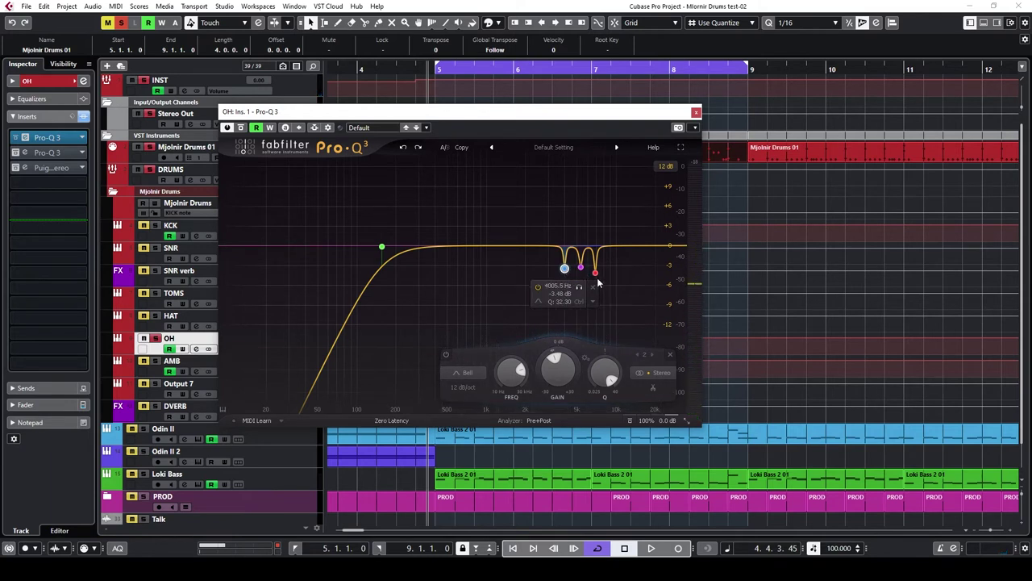
left_click_drag(656, 114, 637, 117)
left_click(676, 115)
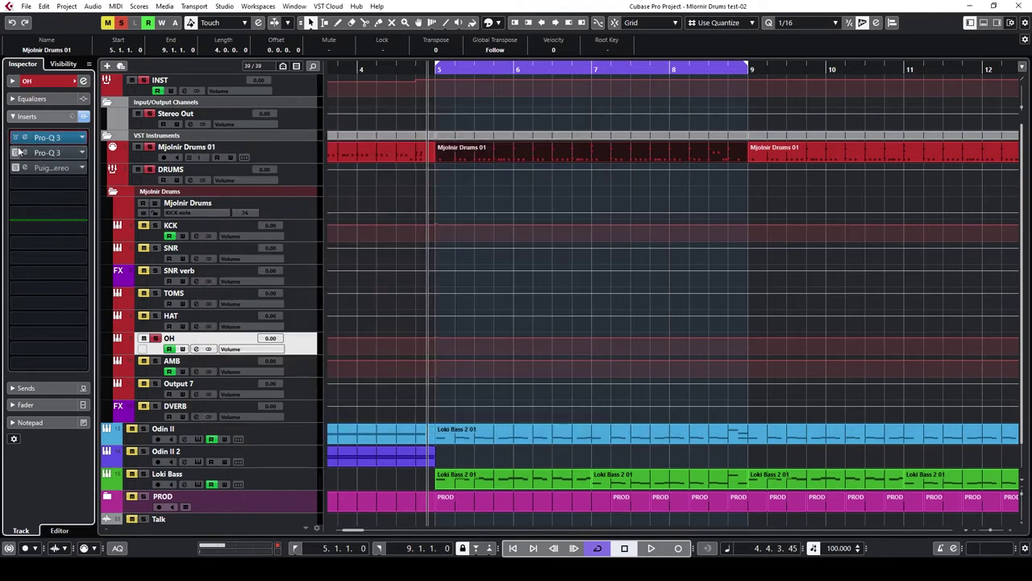
Play the OH second Pro-Q 3, soloing then unsoloing its 13204 Hz -3.51 dB dip band
left_click(41, 154)
mouse_move(687, 283)
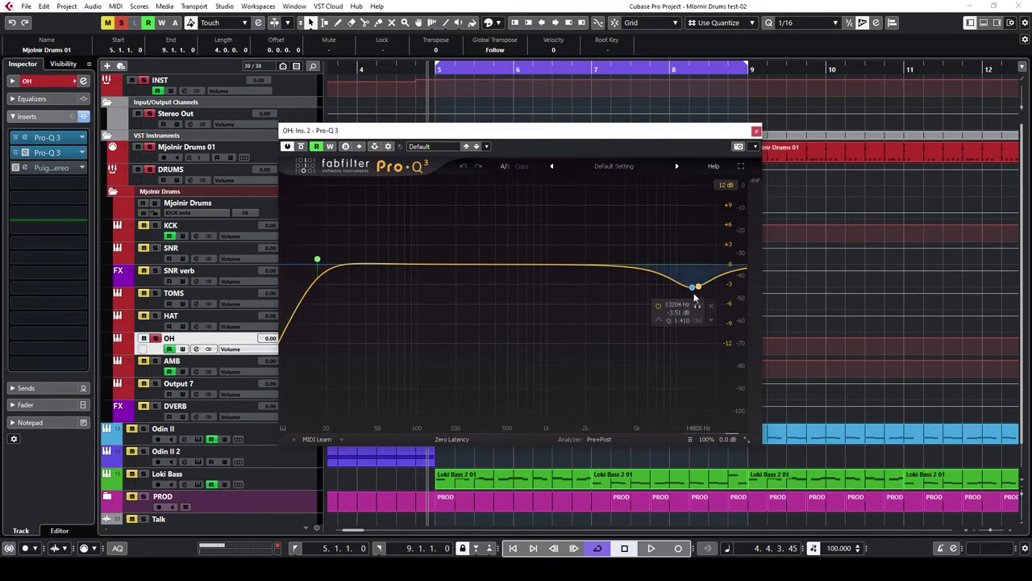
key("space")
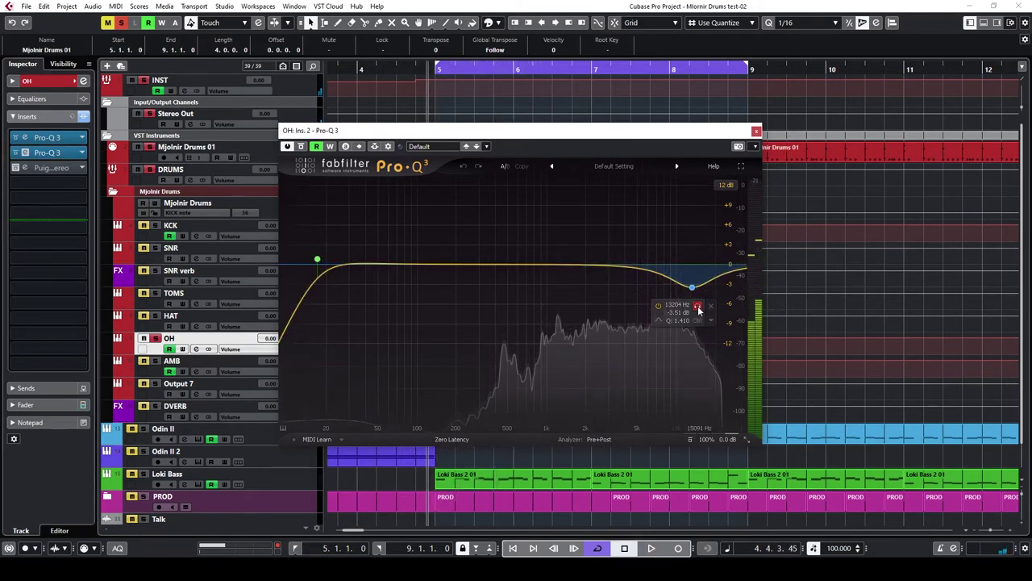
left_click(698, 306)
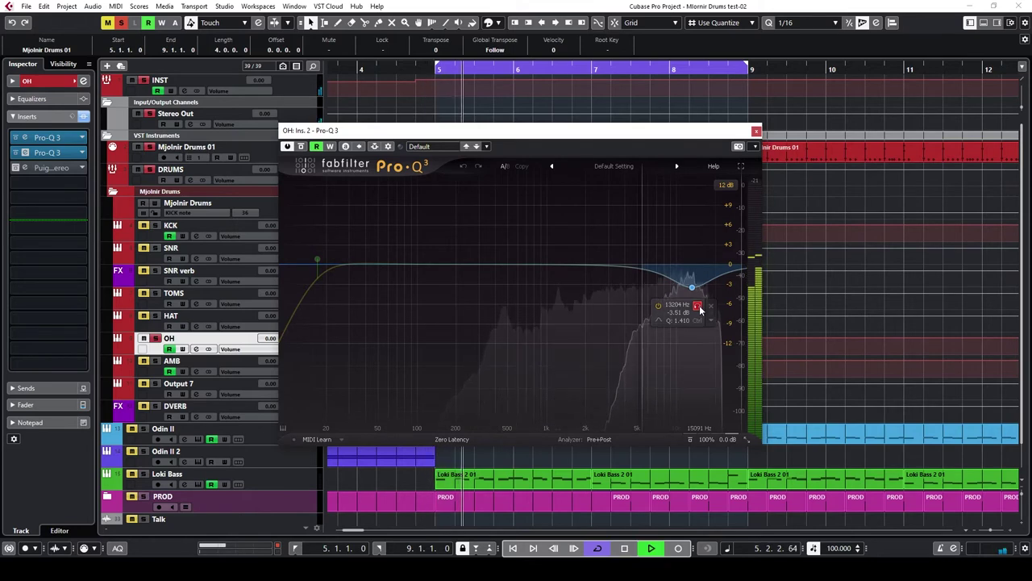
left_click(698, 307)
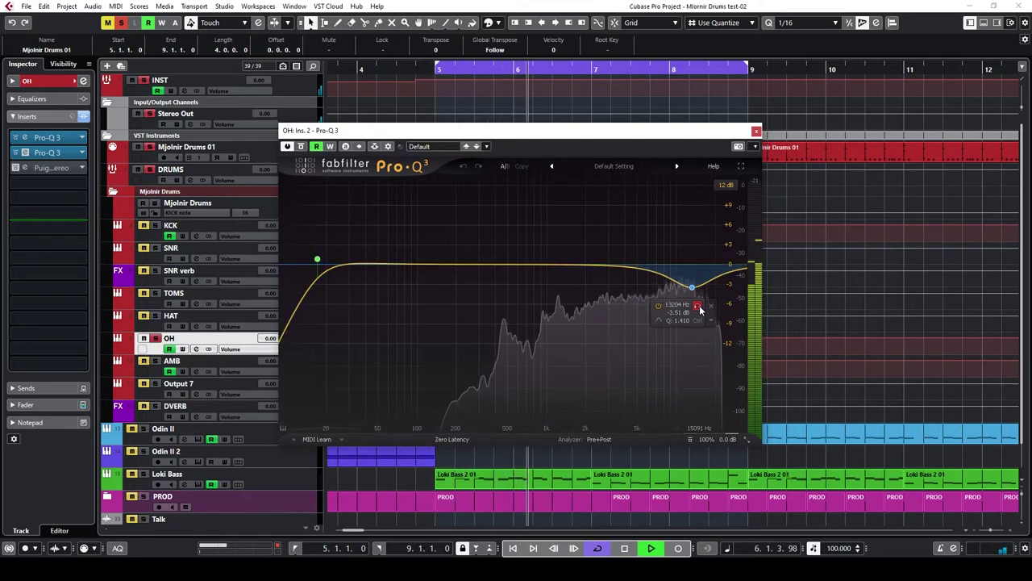
key("space")
Close the OH Pro-Q 3 and PuigTec EQP1A windows, then select the AMB track
left_click(756, 131)
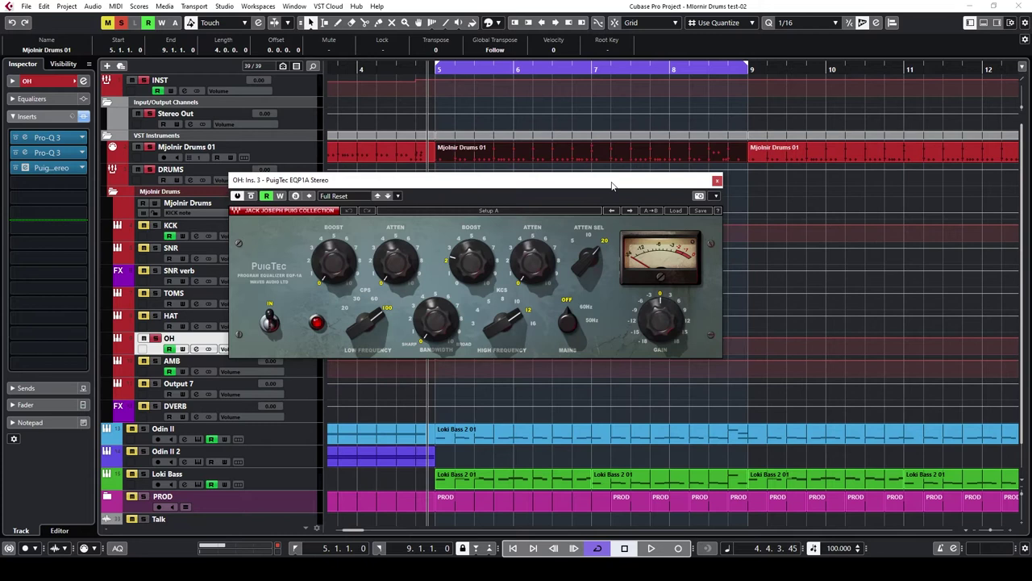
left_click_drag(611, 186, 627, 185)
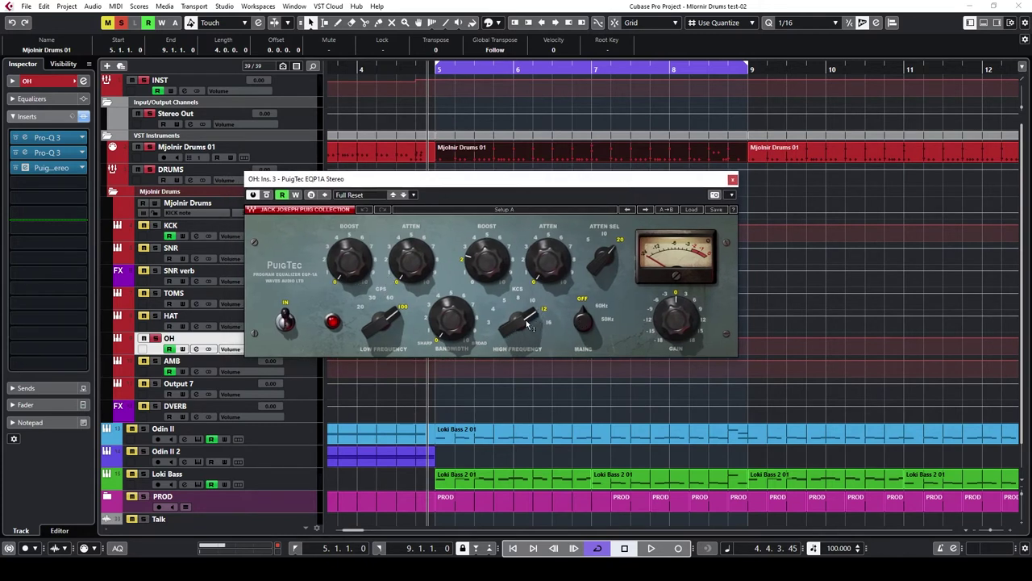
left_click(732, 179)
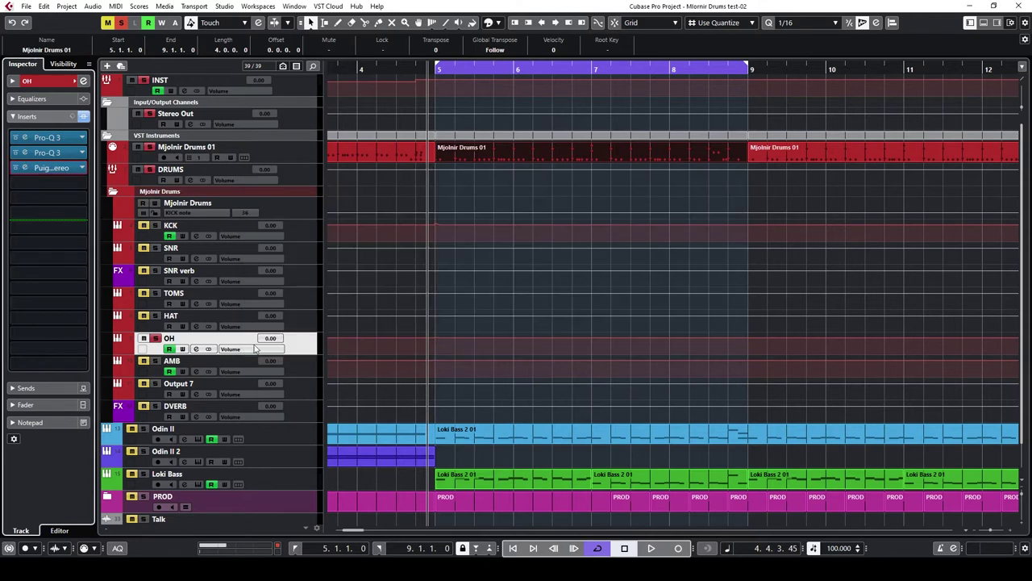
left_click(304, 363)
Solo the AMB Pro-Q 3's 256.5 Hz low-cut band twice while playing, then close the EQ
left_click(47, 137)
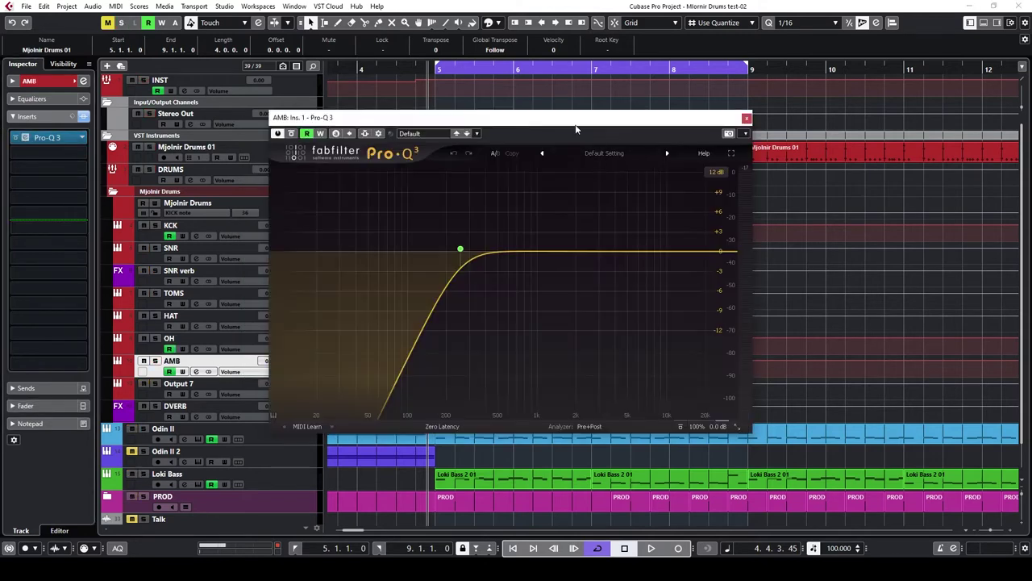
left_click_drag(576, 129, 592, 146)
mouse_move(478, 266)
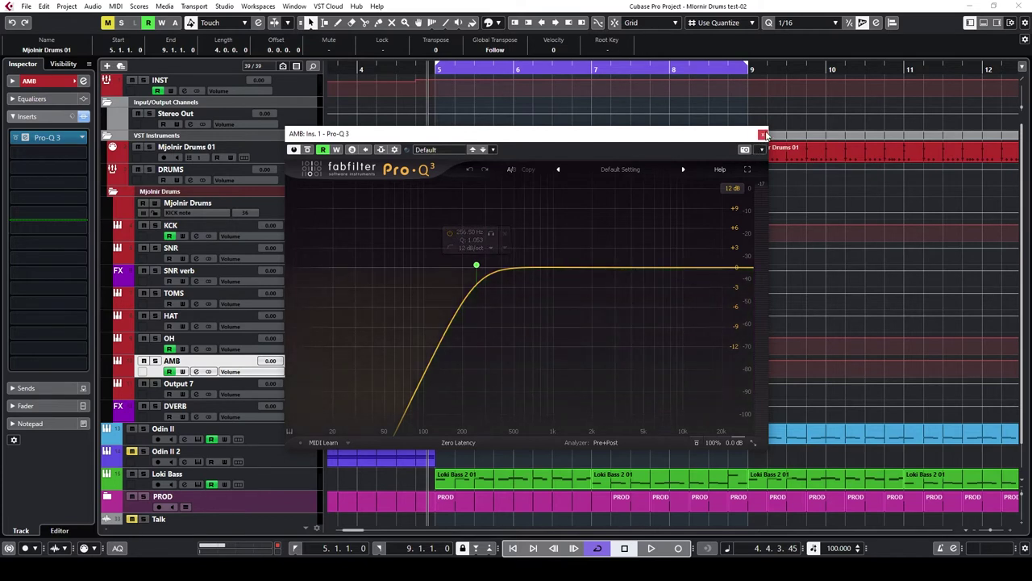
left_click(489, 234)
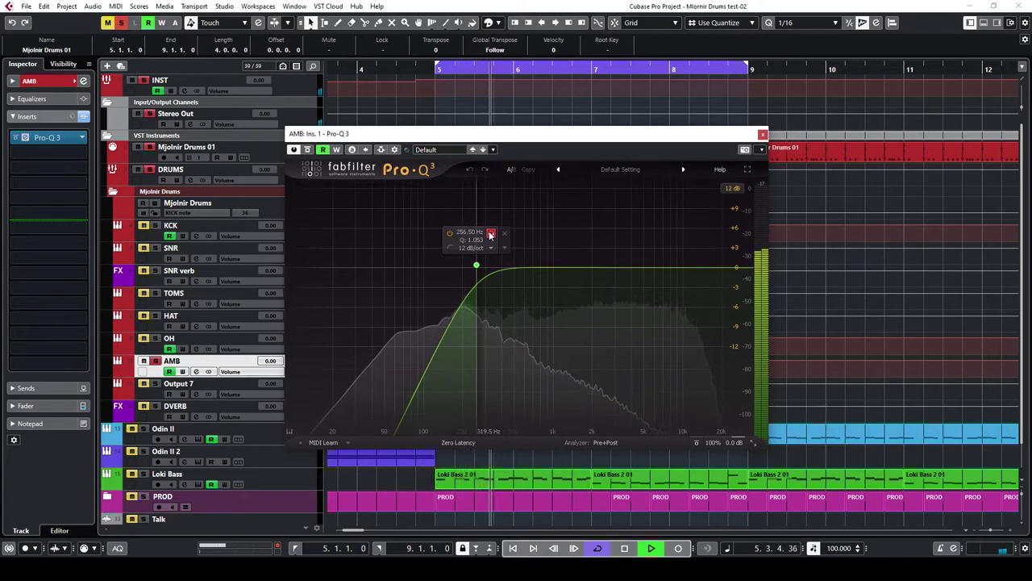
left_click(490, 233)
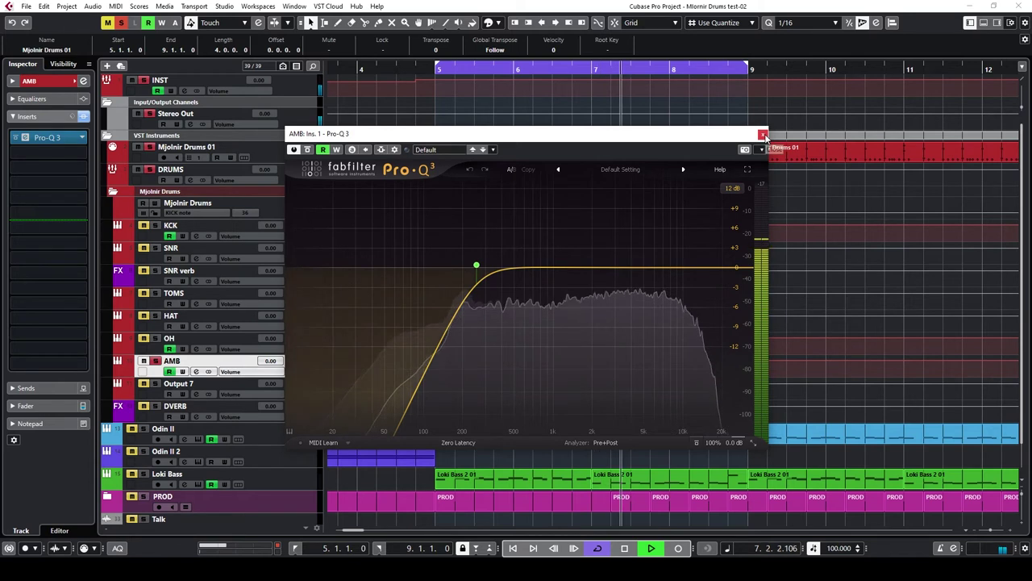
left_click(492, 234)
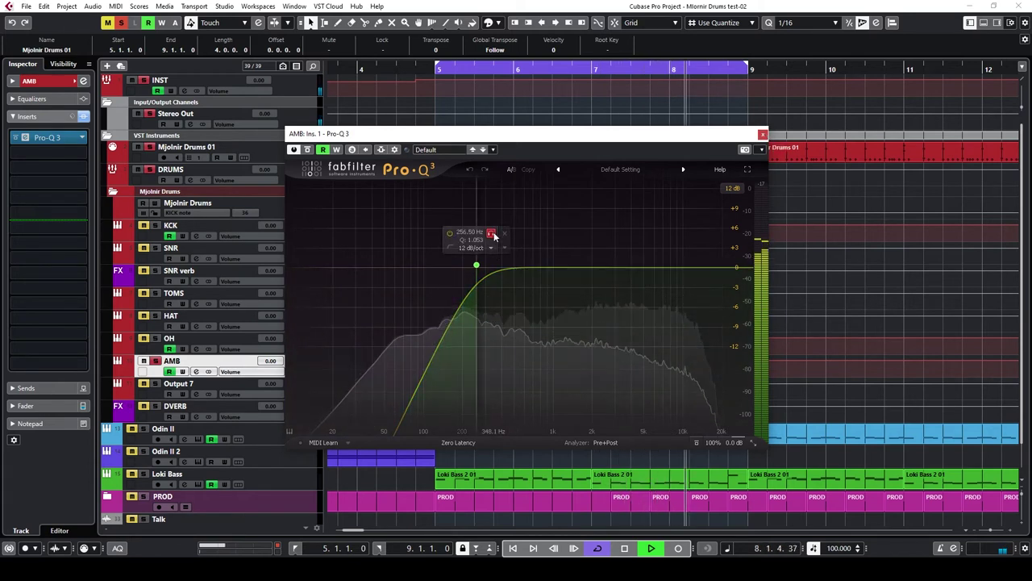
left_click(491, 233)
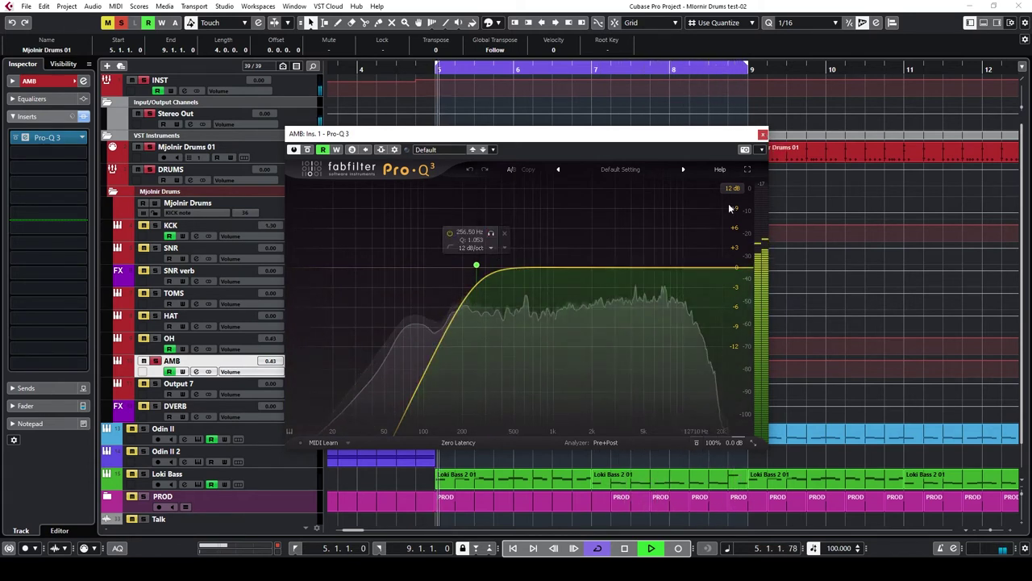
key("space")
left_click(763, 135)
left_click(292, 237)
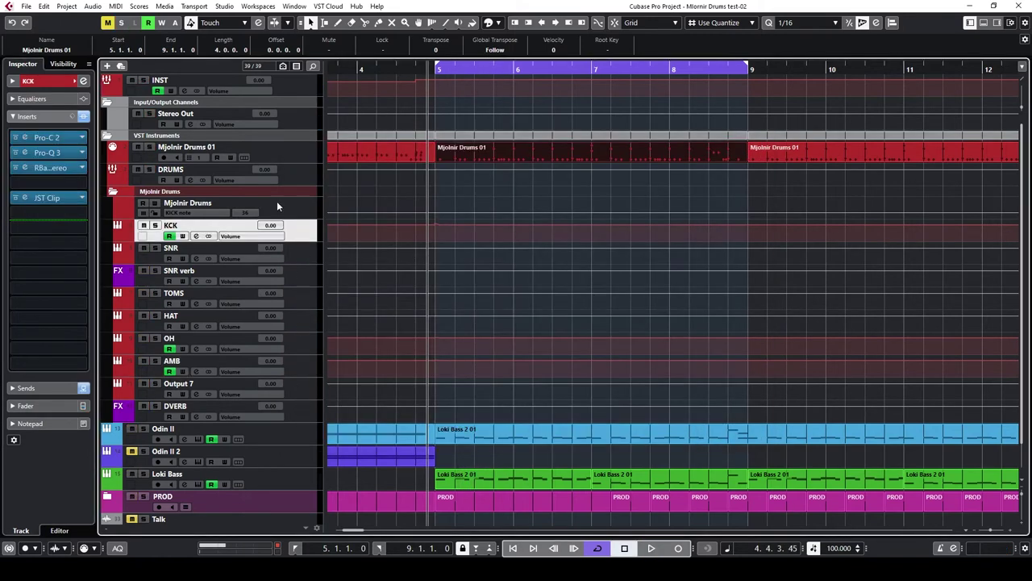
Open the DRUMS bus DF-COMP compressor and play the drums through it
left_click(298, 172)
left_click(50, 137)
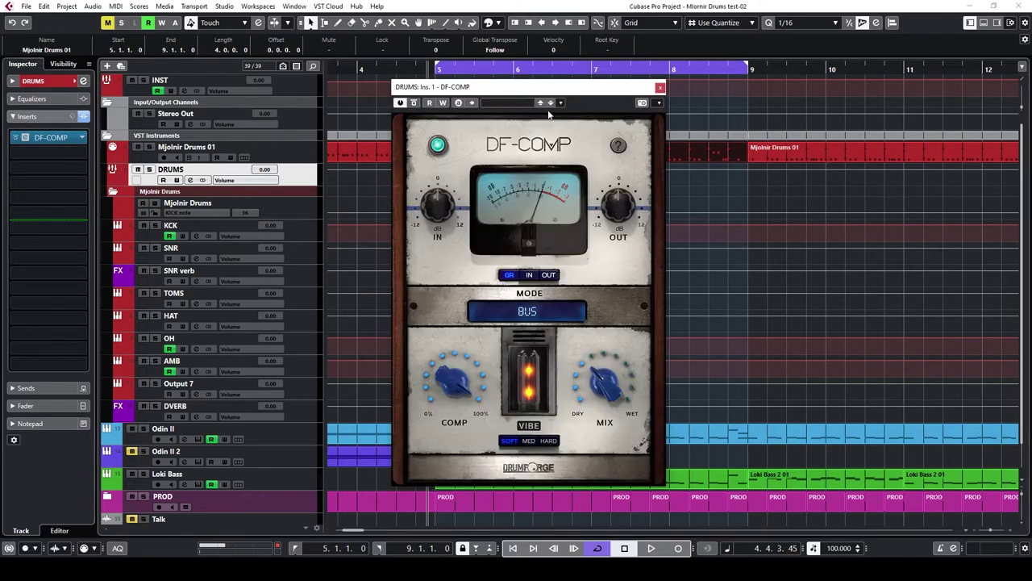
left_click_drag(541, 94, 264, 81)
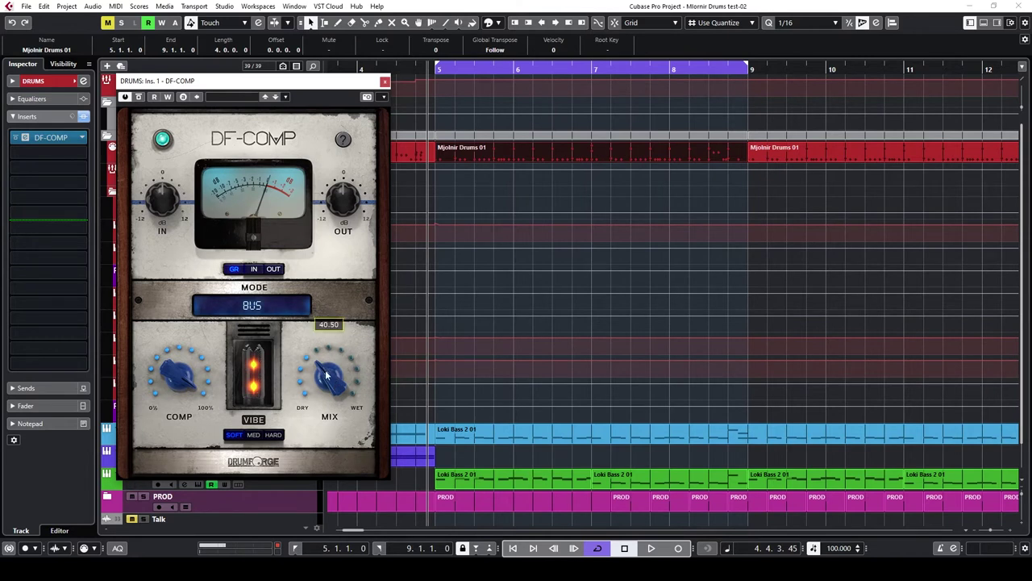
left_click_drag(296, 85, 303, 90)
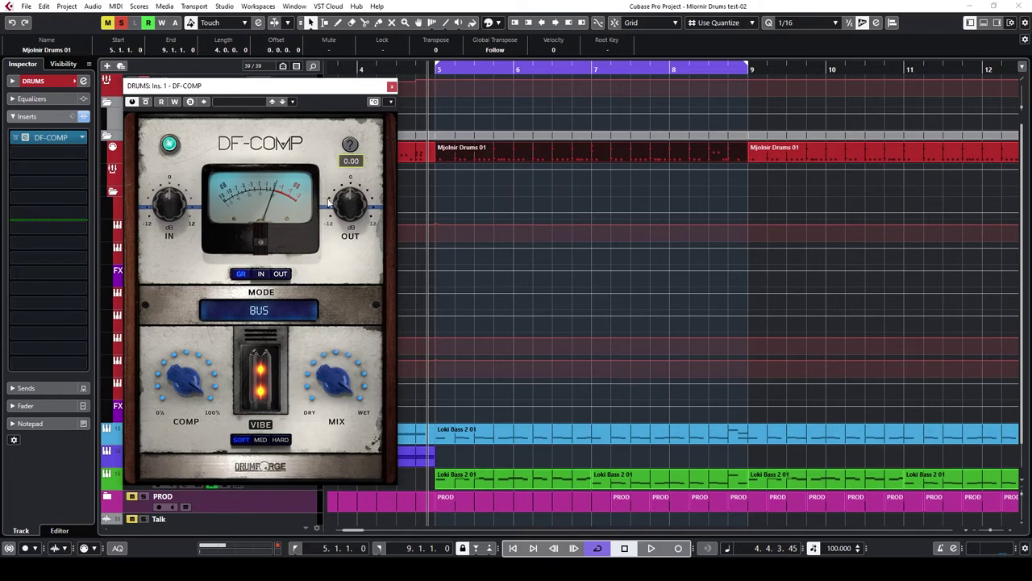
mouse_move(325, 392)
key("space")
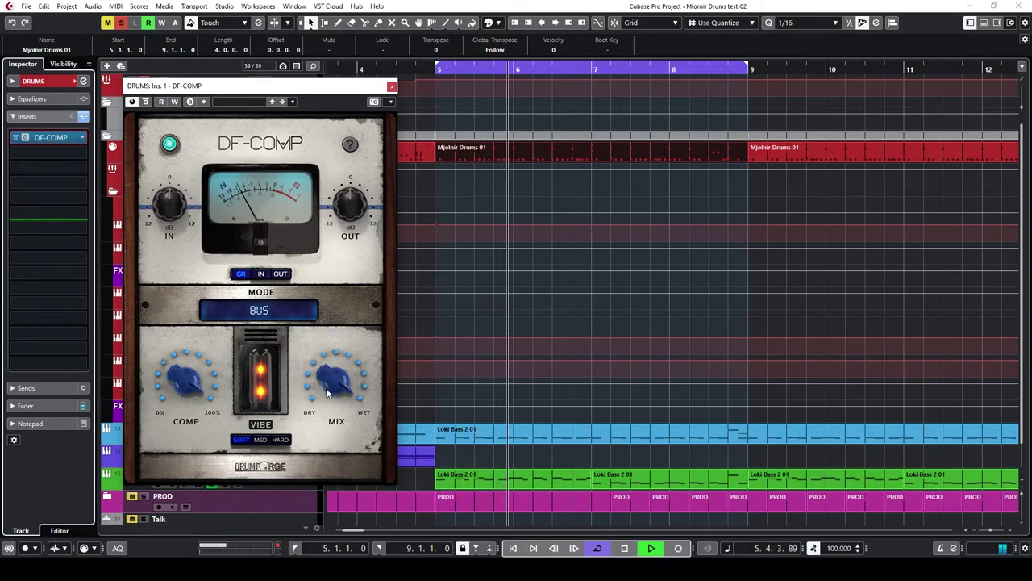
key("space")
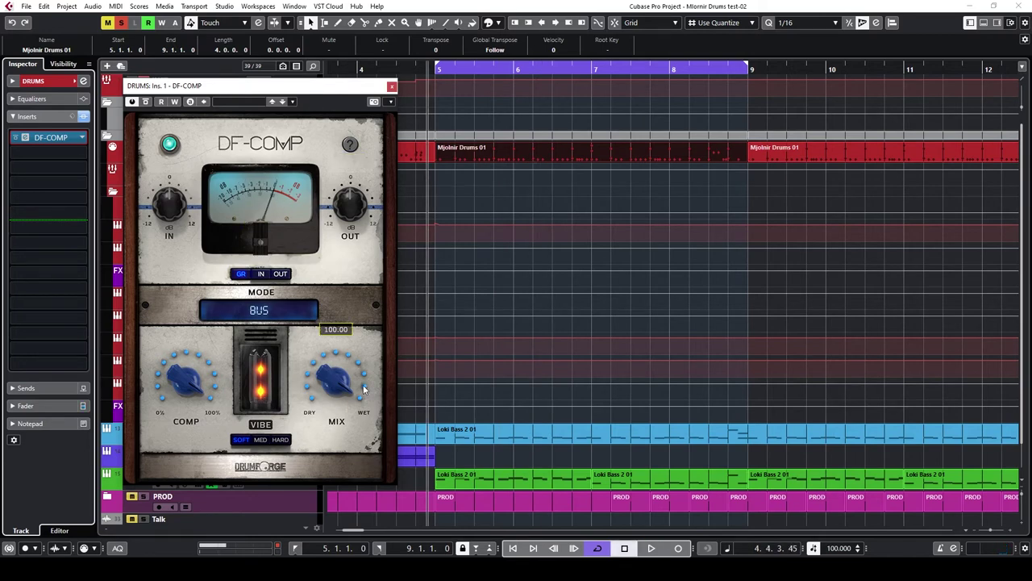
Lower DF-COMP's mix to 43.50 and compare it against bypass during playback
left_click_drag(345, 381, 312, 446)
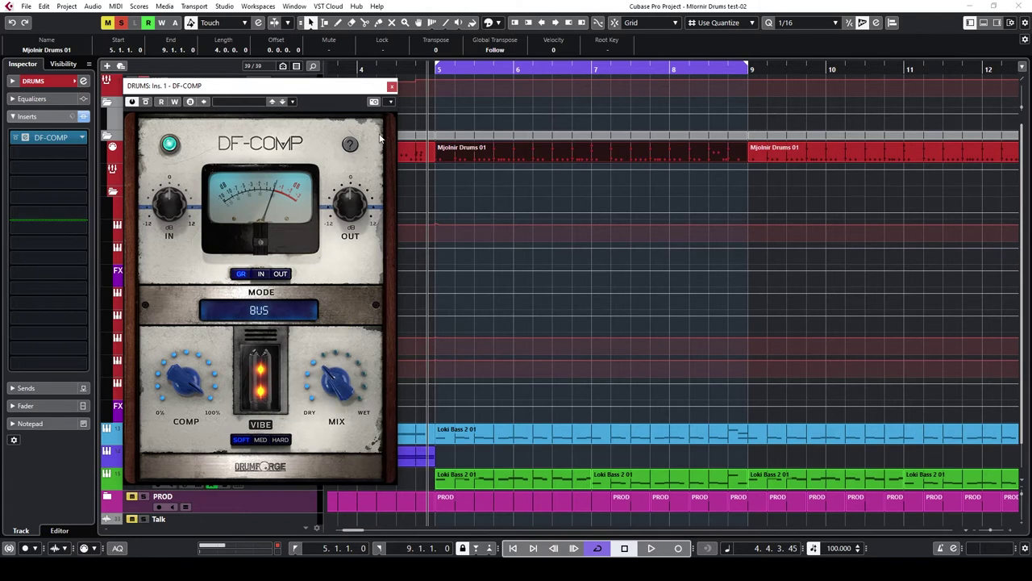
key("space")
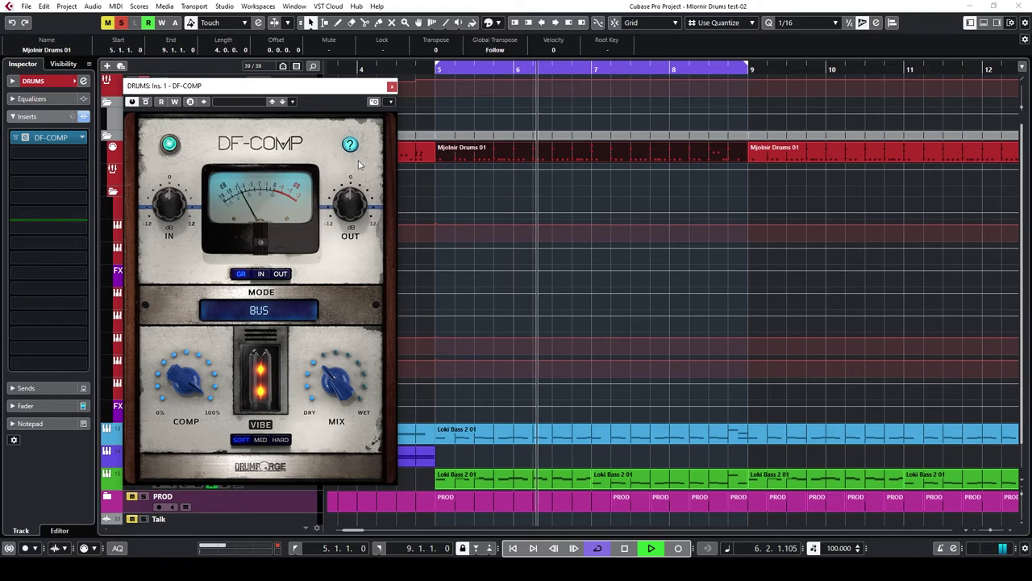
key("space")
left_click(146, 102)
key("space")
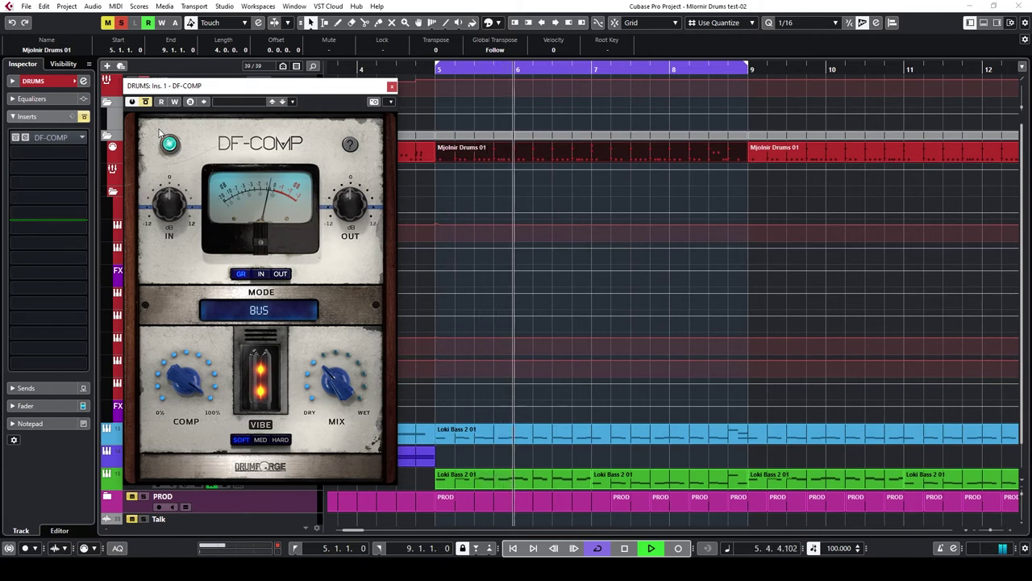
key("space")
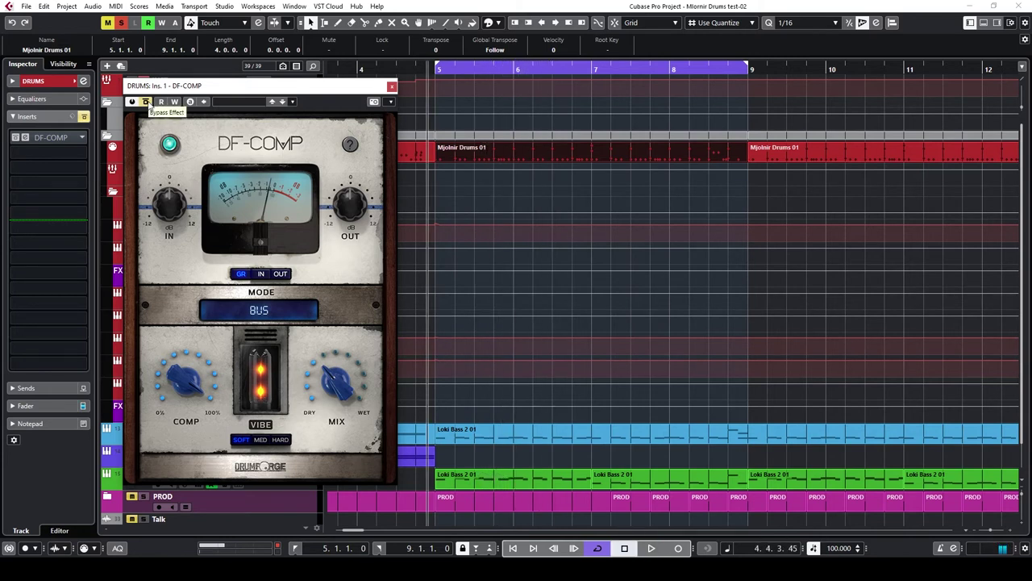
left_click(147, 102)
key("space")
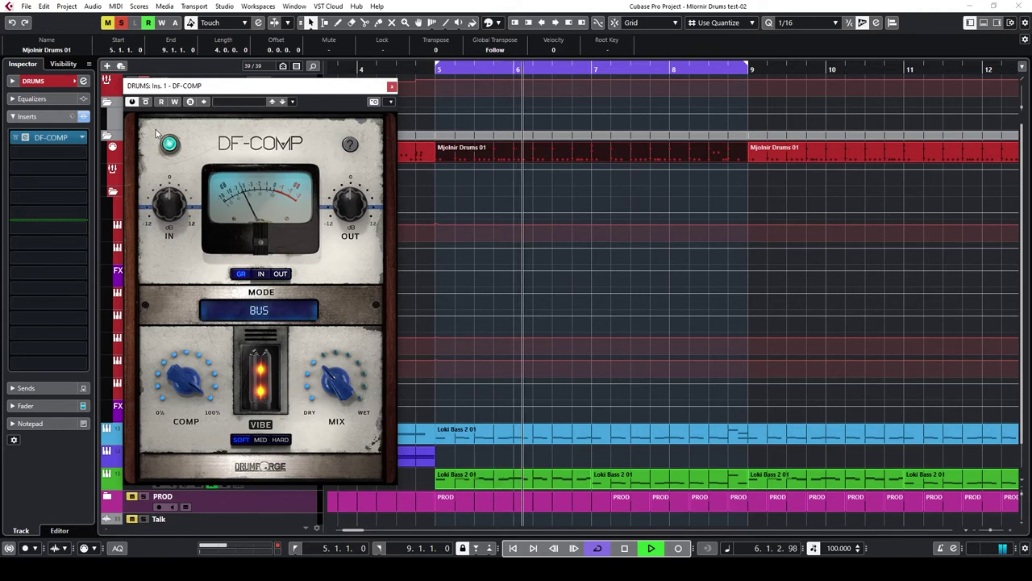
key("space")
Close DF-COMP, collapse the Mjolnir Drums folder, clear all solos and select Odin II
left_click(391, 85)
left_click(113, 191)
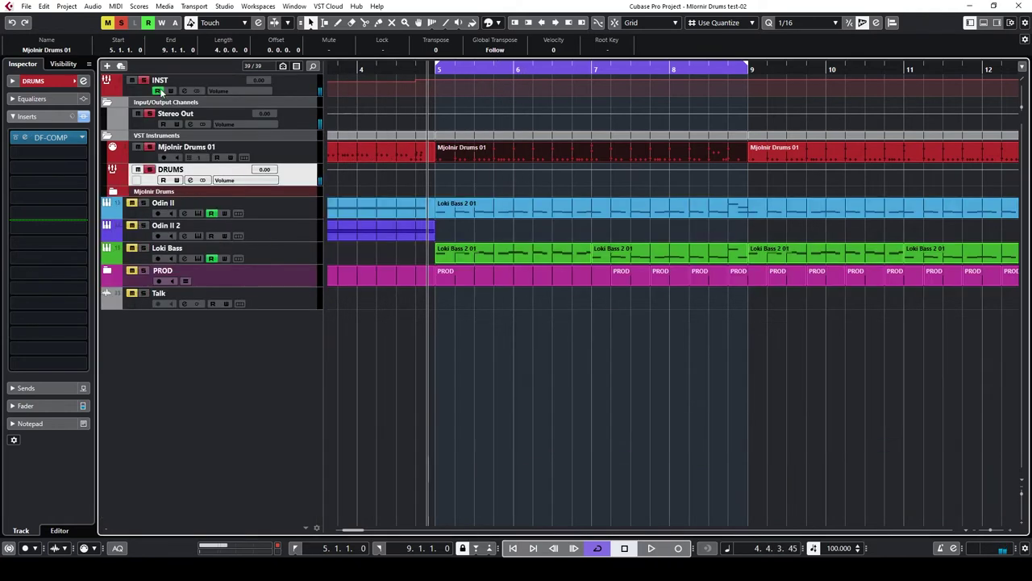
left_click(122, 22)
left_click(288, 211)
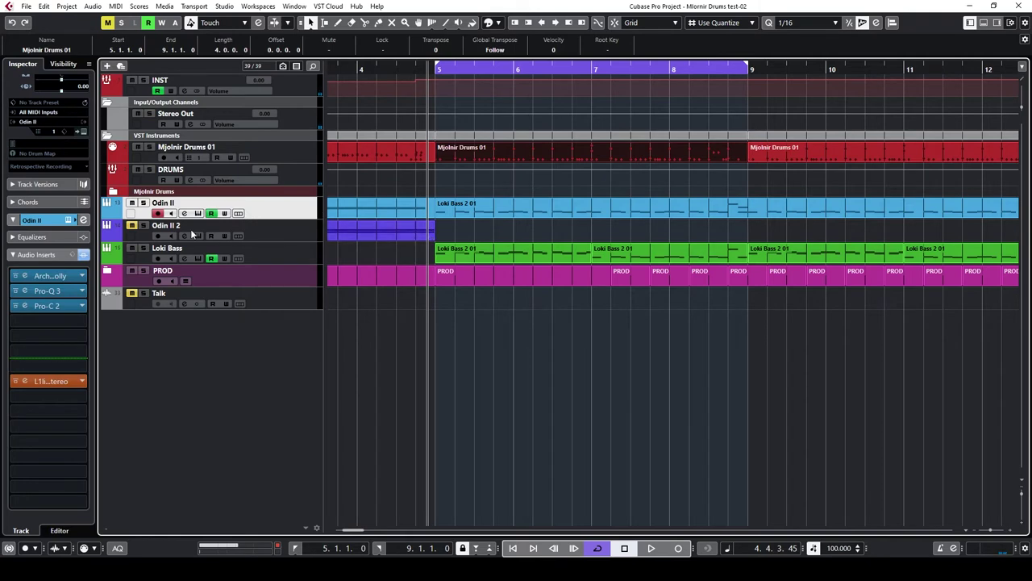
key("shift+f")
Check the Odin II instrument's Panned Rhythms Essential preset, then play the guitar section
left_click(184, 213)
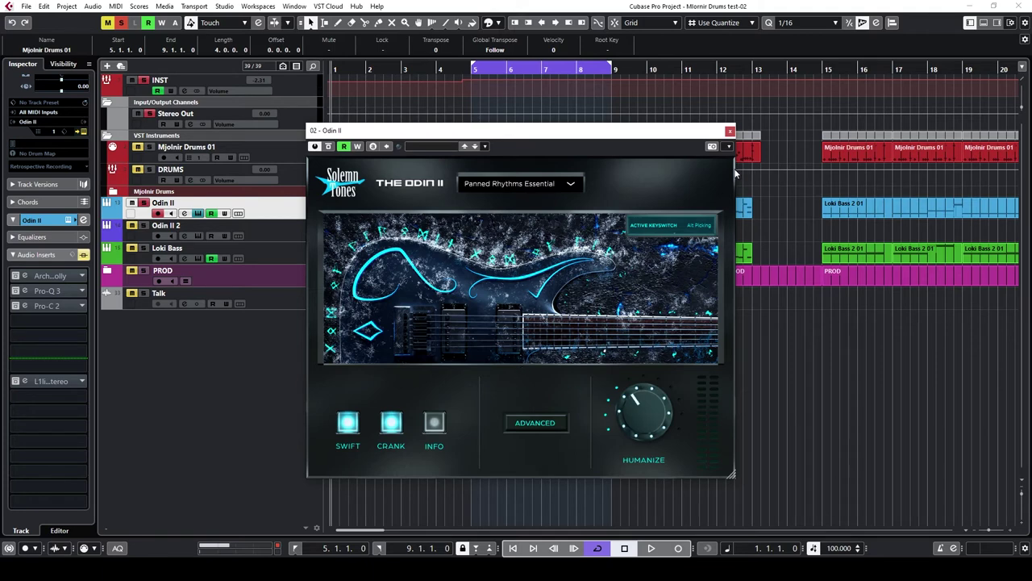
left_click(729, 132)
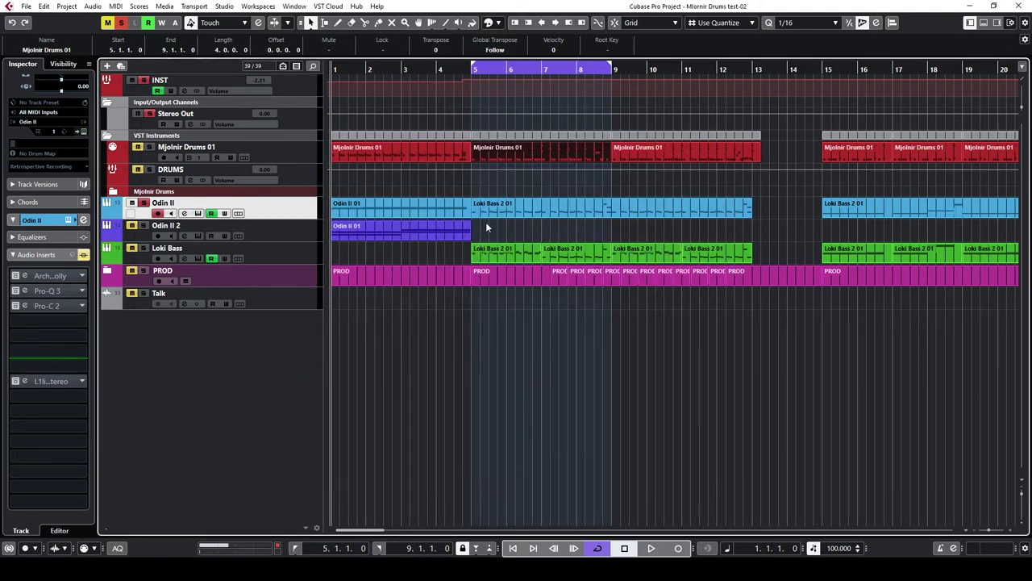
scroll(487, 221, "up", 3)
right_click(495, 185)
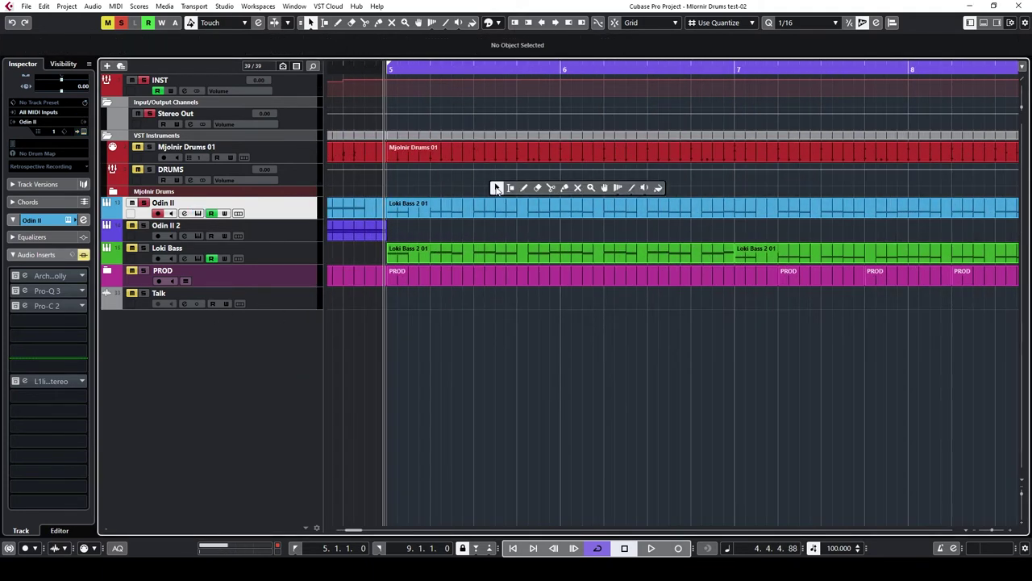
left_click(483, 193)
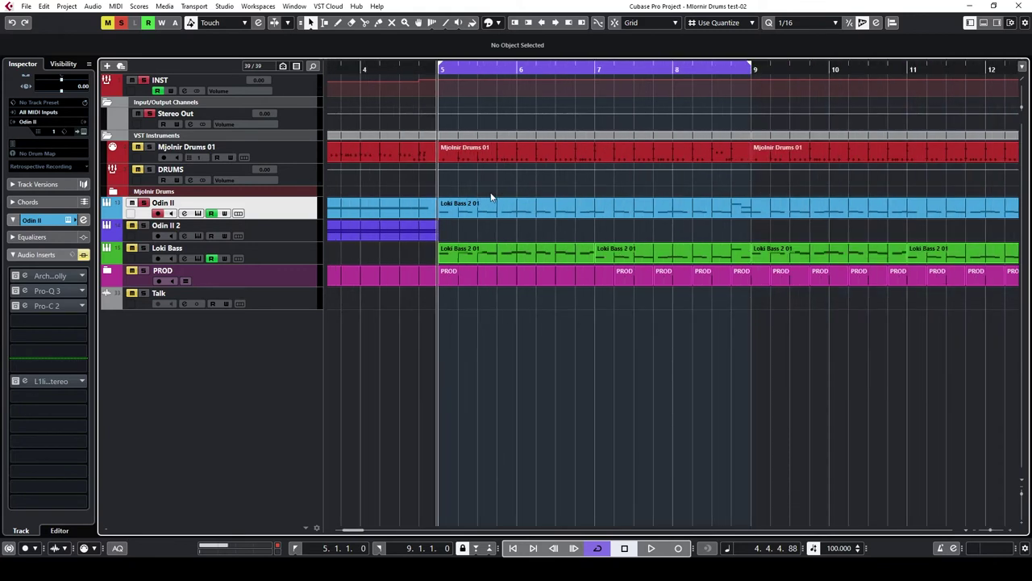
key("space")
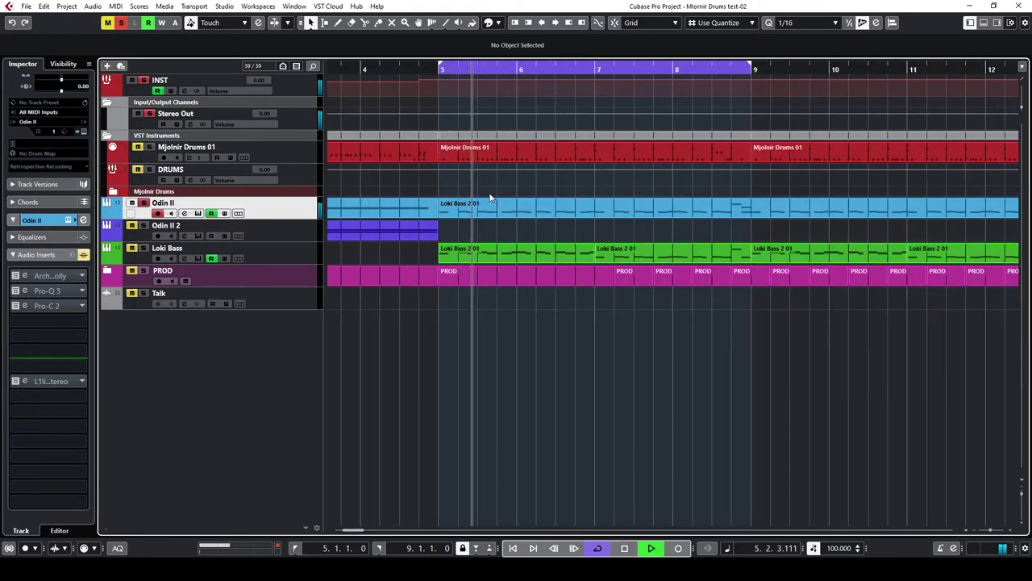
key("space")
scroll(458, 221, "up", 2)
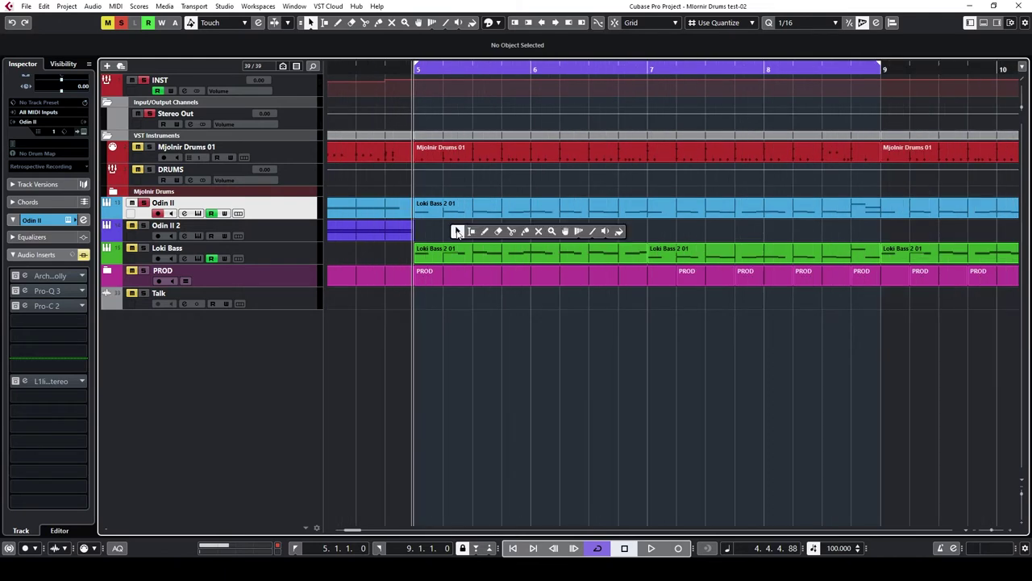
Re-enable the Archetype Nolly amp on Odin II and view its pedalboard, then the amp head
left_click(14, 276)
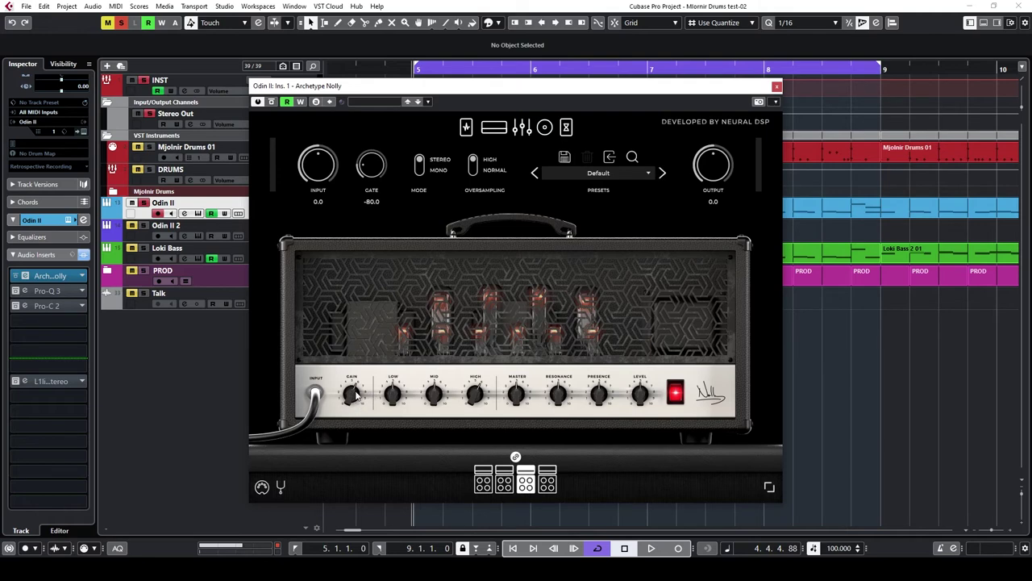
left_click(466, 129)
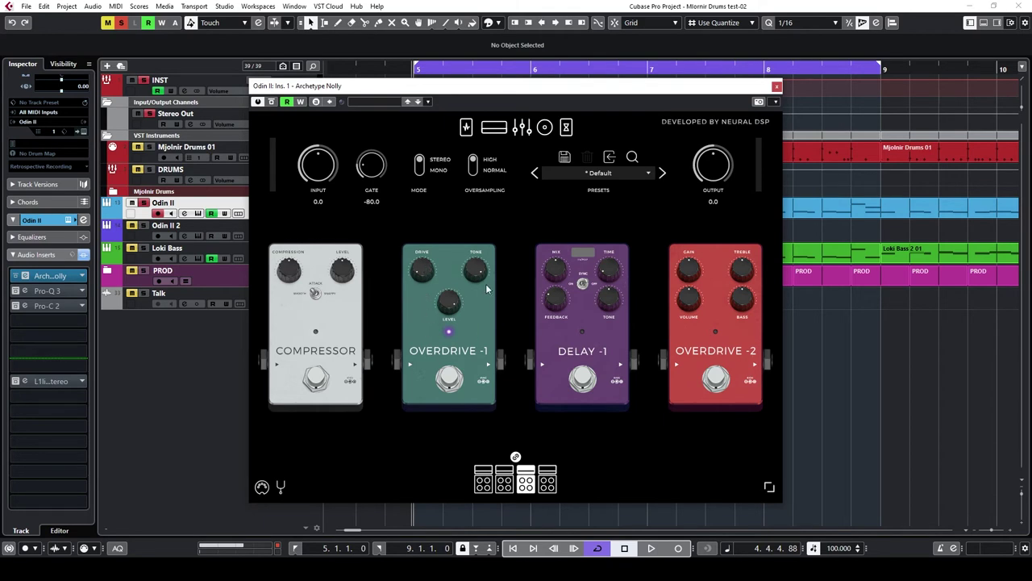
left_click(494, 129)
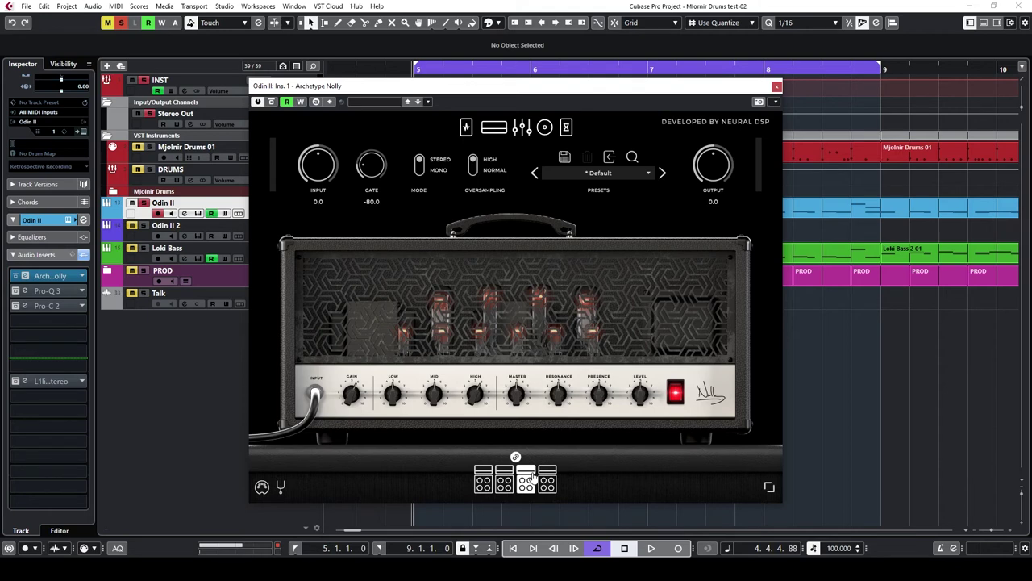
Compare the Odin II Pro-Q 3 (104.6 Hz low cut, 12 kHz high cut) bypassed and active, then close it
left_click(776, 86)
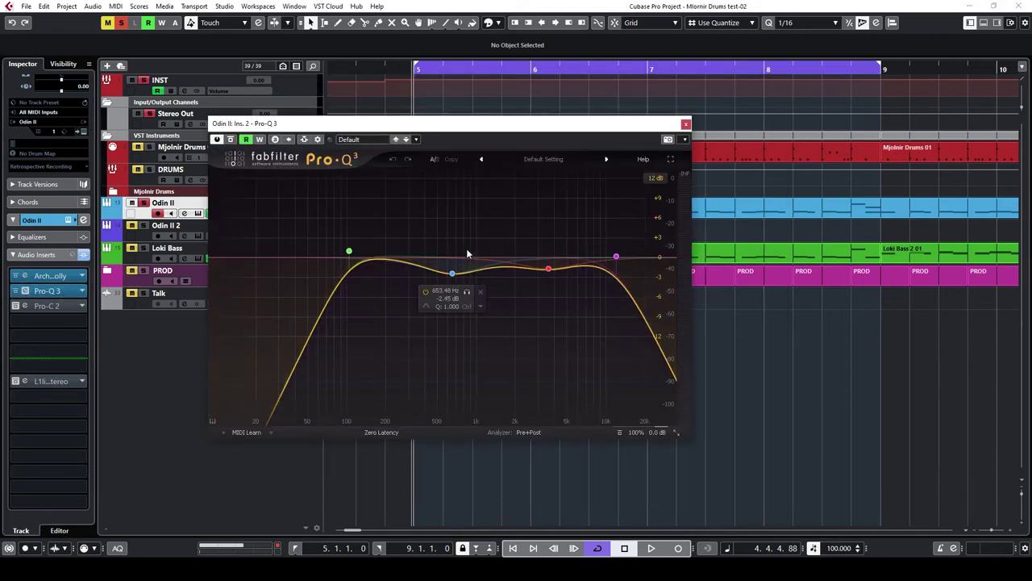
left_click_drag(437, 129, 517, 184)
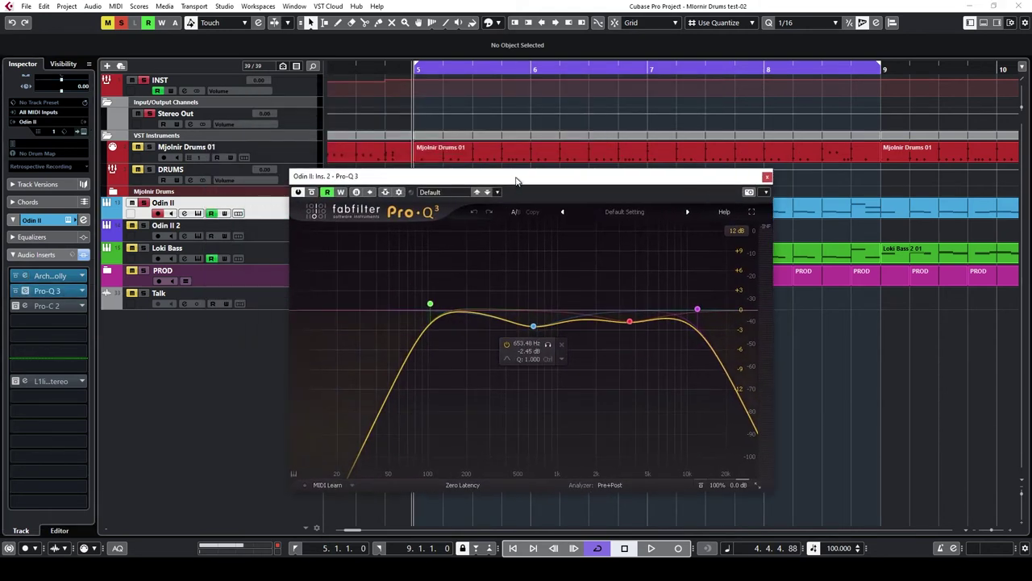
left_click(15, 291)
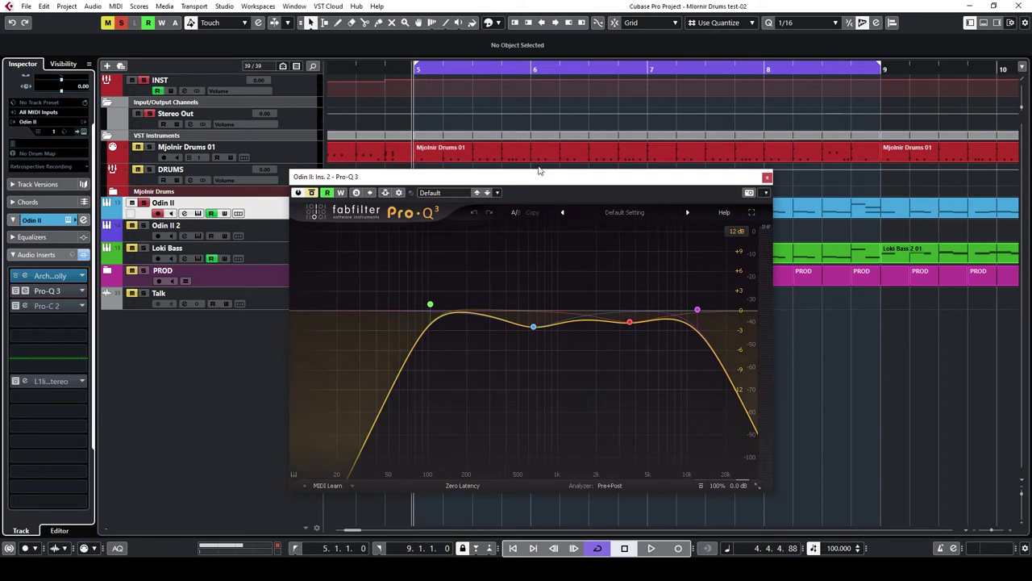
key("space")
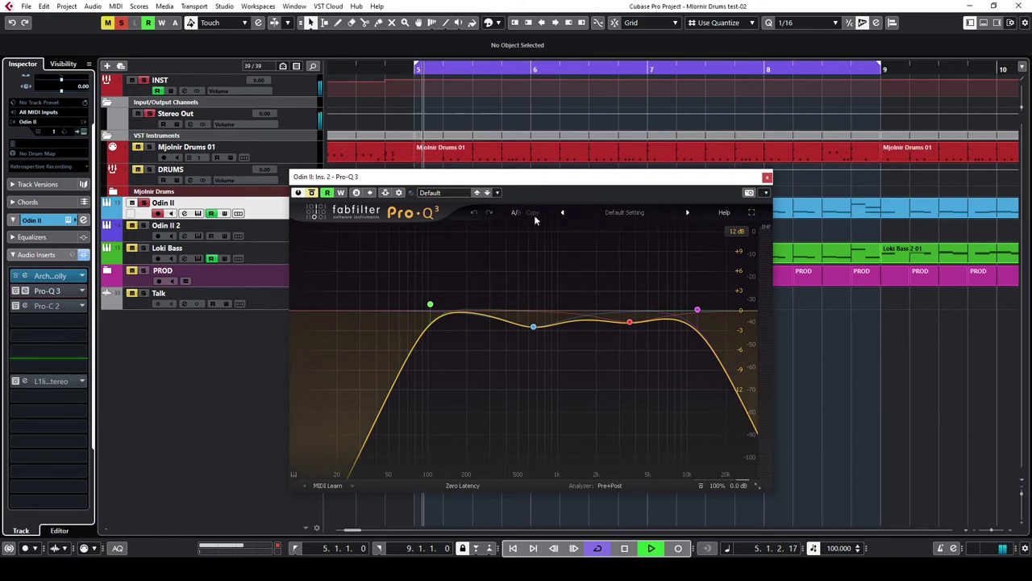
left_click(311, 193)
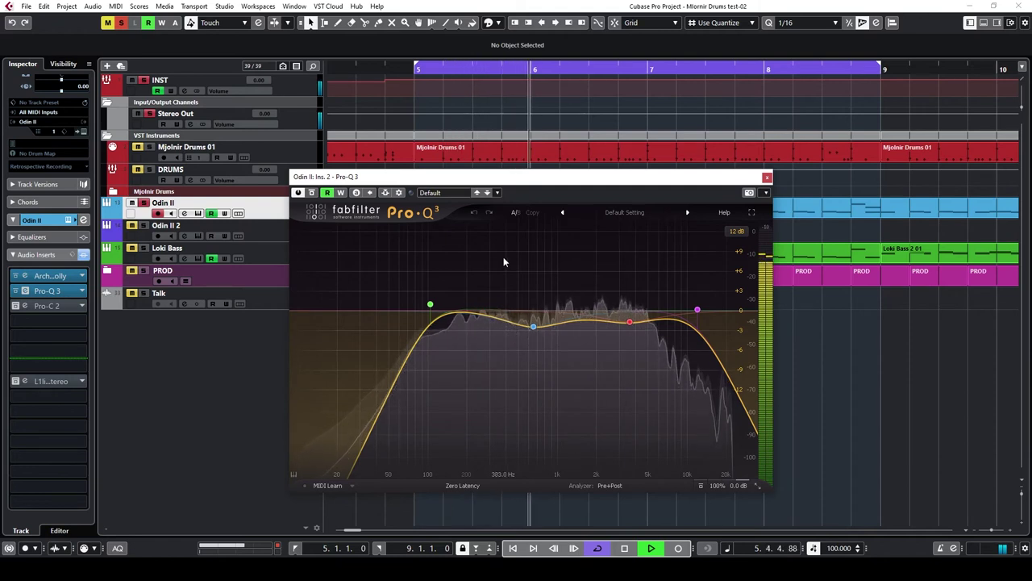
key("space")
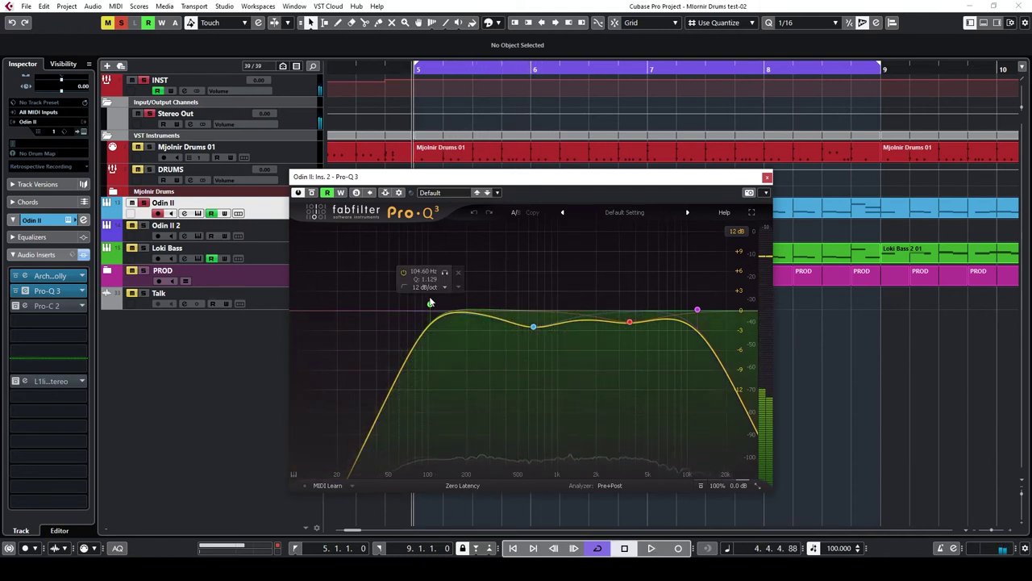
mouse_move(696, 306)
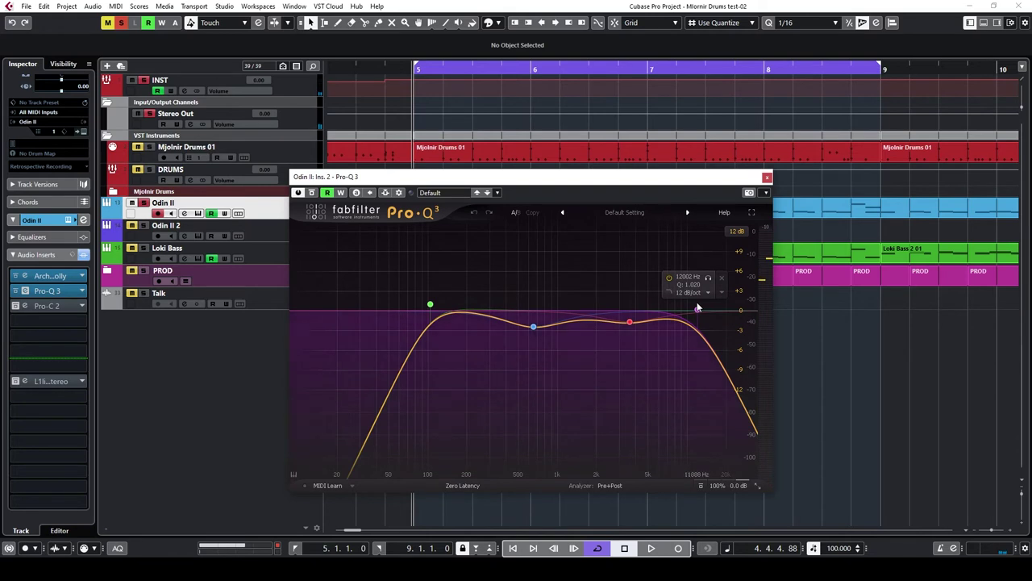
left_click(767, 178)
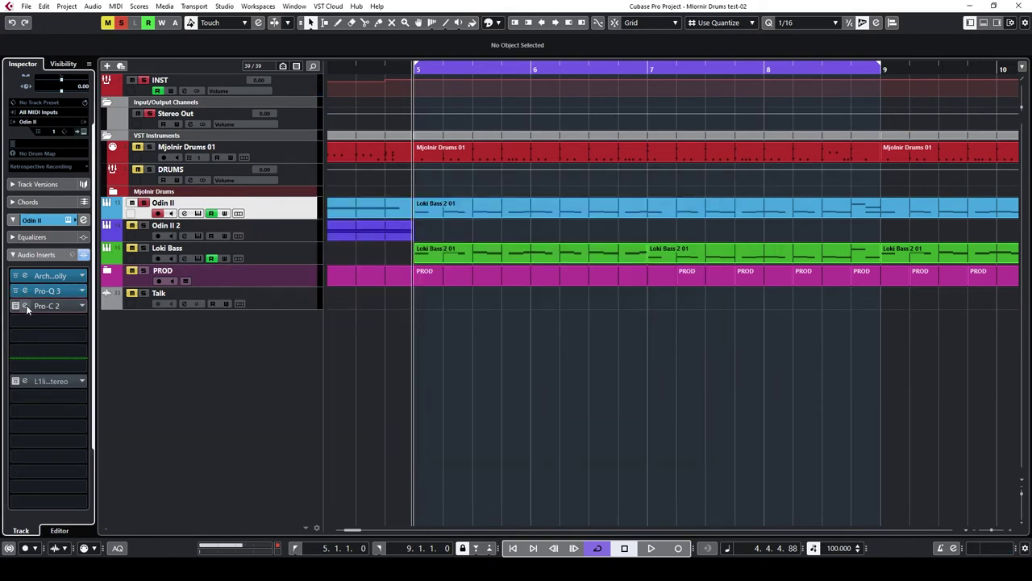
Open the Odin II Pro-C 2 compressor and play the guitar through its current settings
left_click(60, 306)
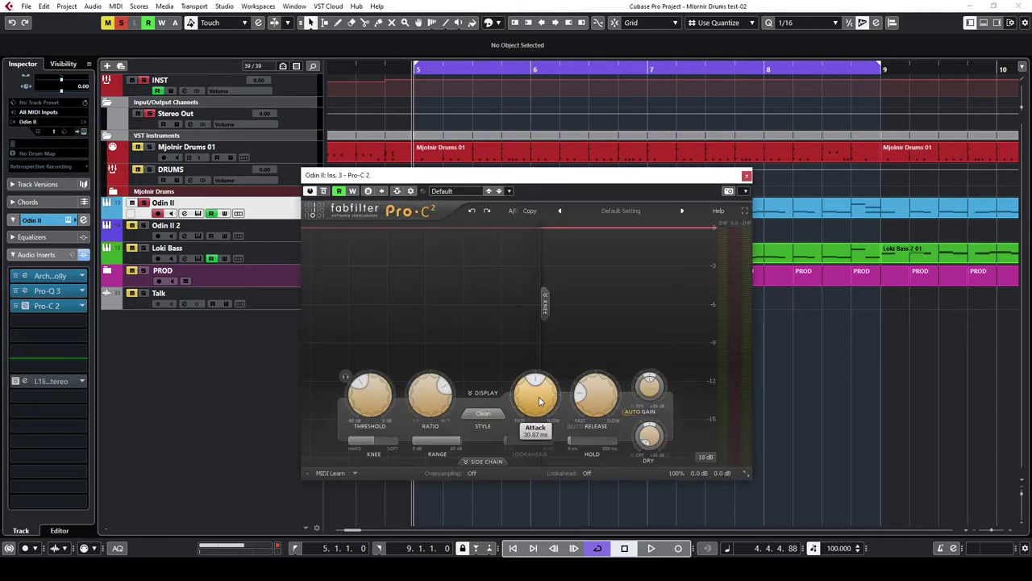
mouse_move(547, 399)
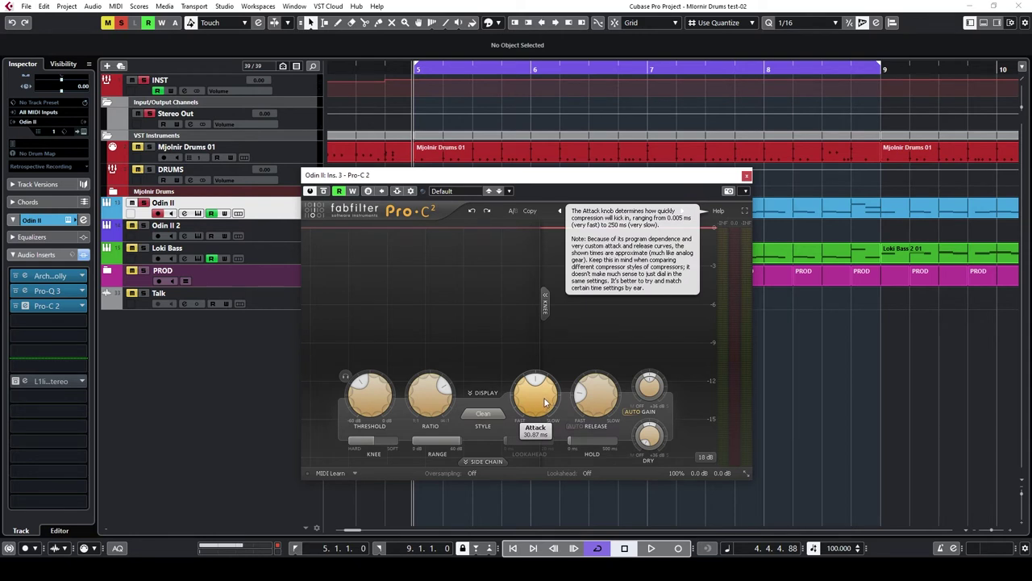
mouse_move(599, 395)
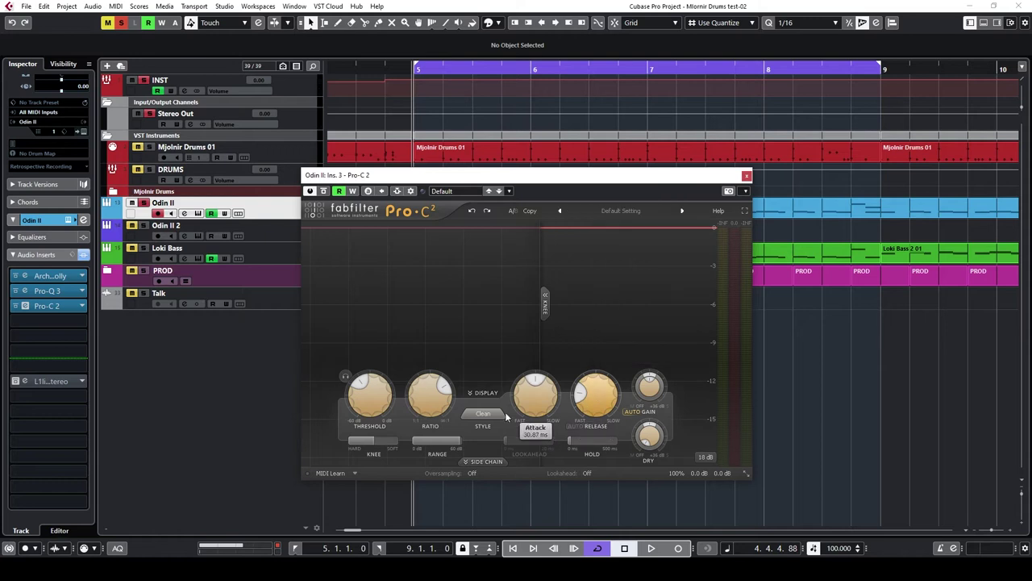
mouse_move(426, 397)
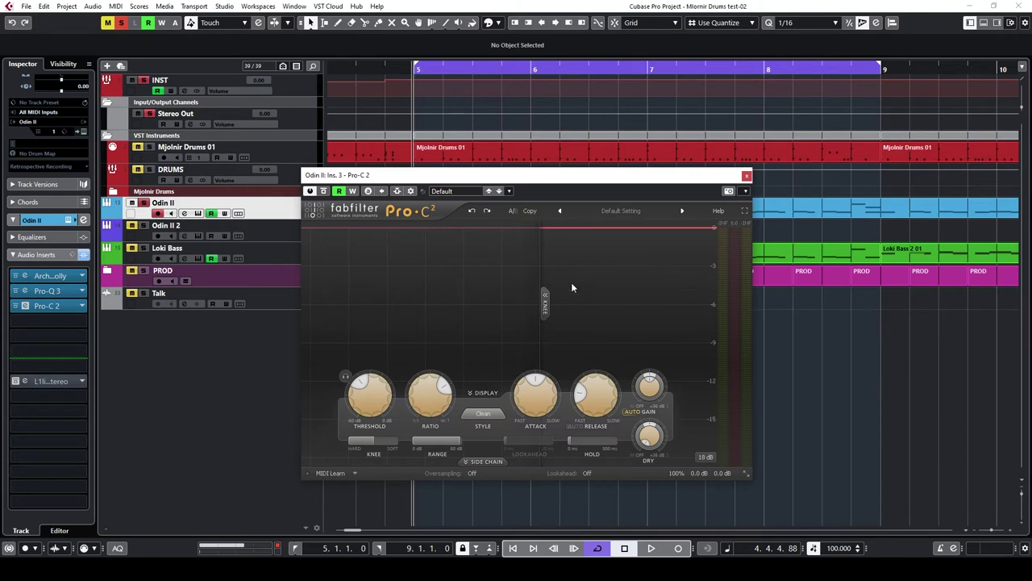
key("space")
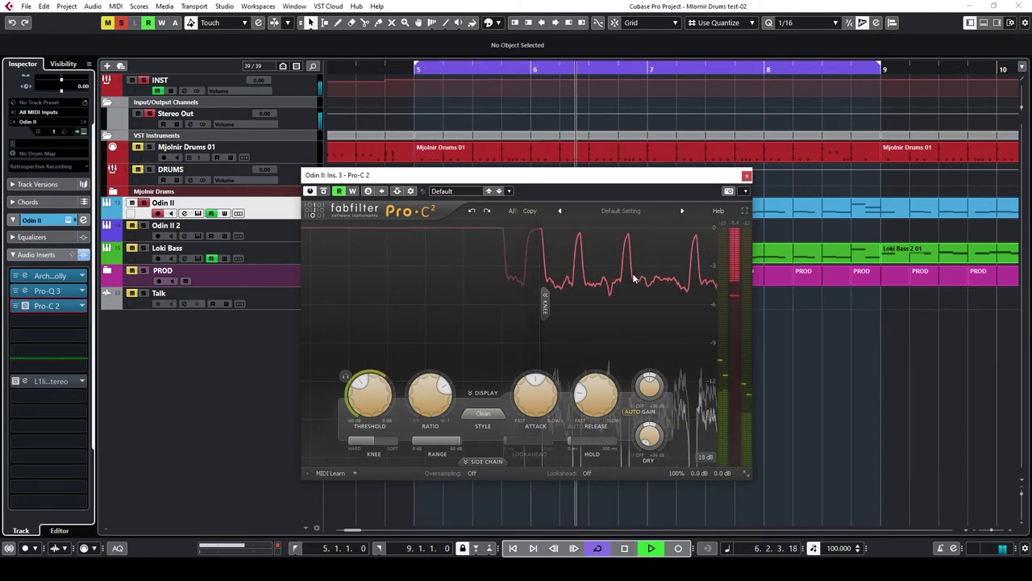
key("space")
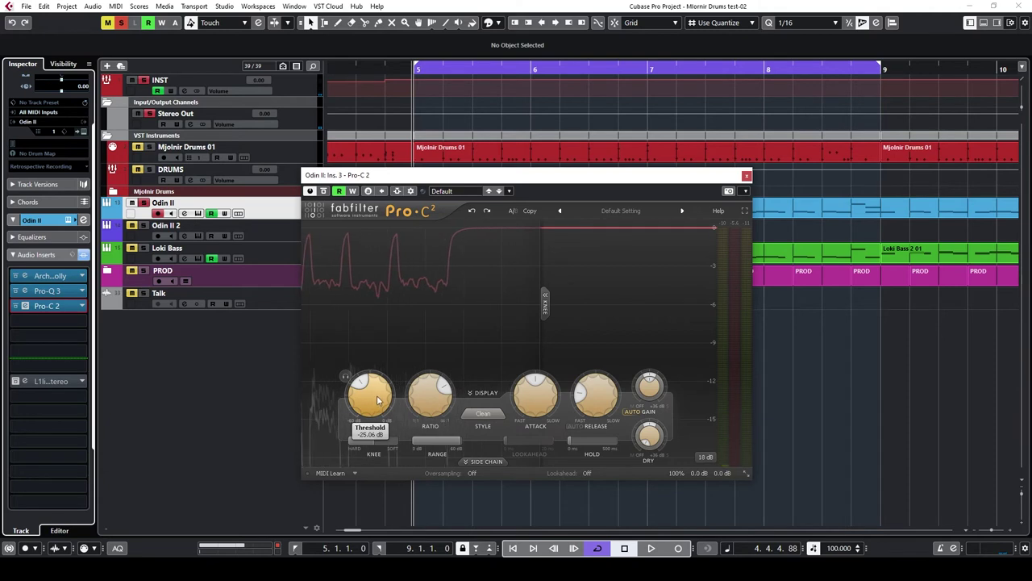
Lower the Pro-C 2 threshold to about -55 dB, audition it, and close the compressor
left_click_drag(377, 400, 365, 453)
key("space")
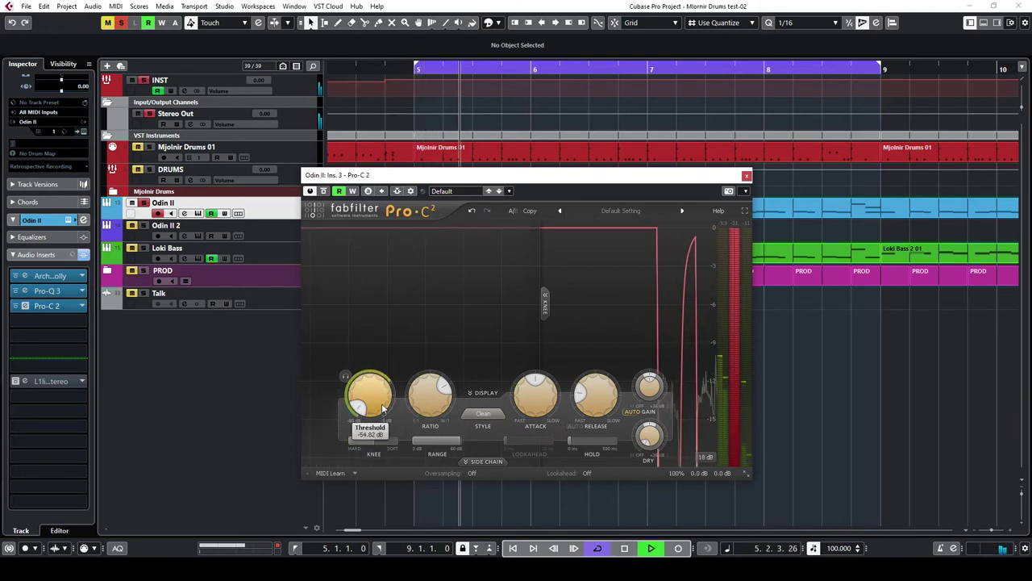
key("space")
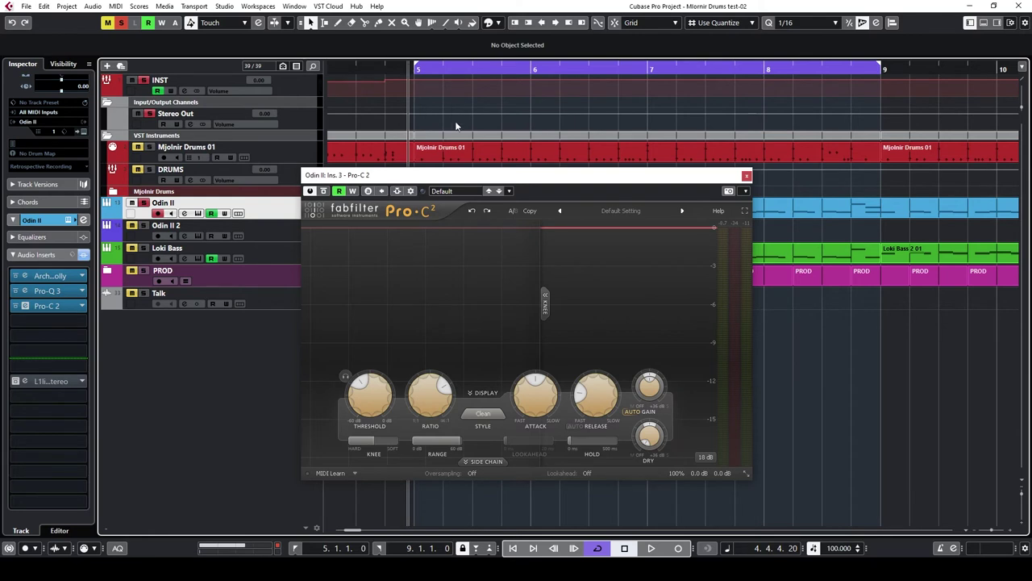
key("space")
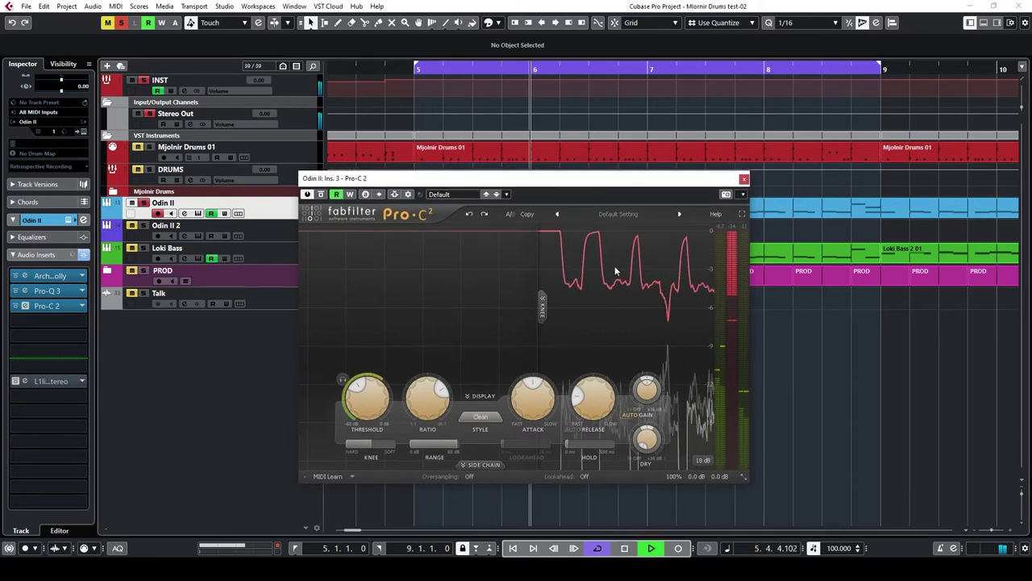
key("space")
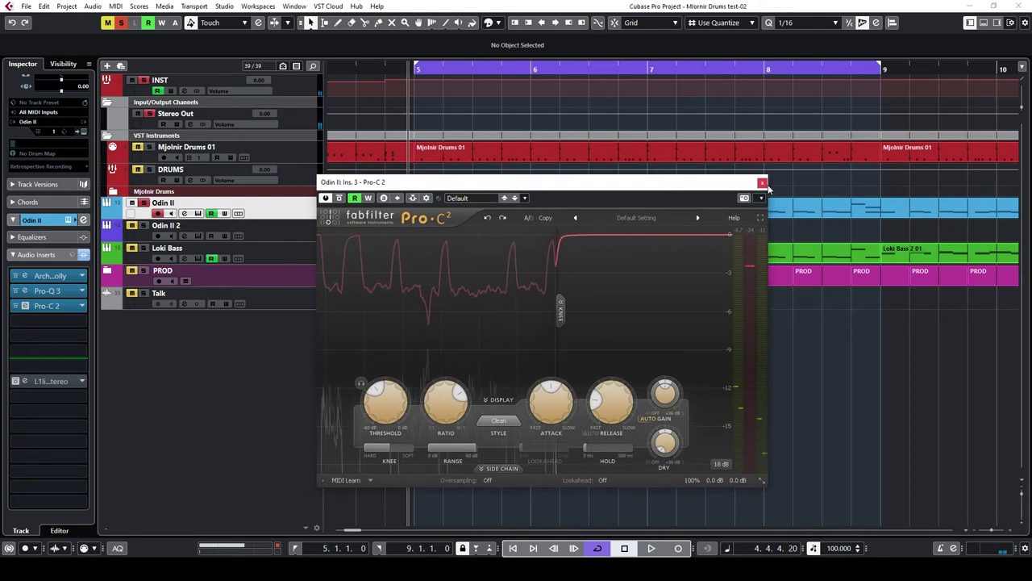
left_click(762, 183)
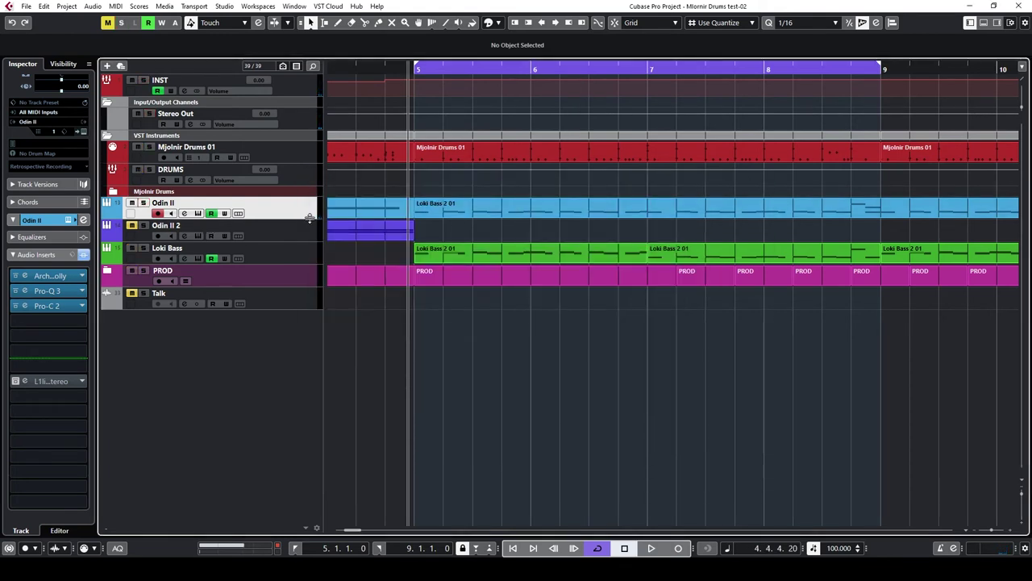
scroll(439, 232, "down", 2)
scroll(442, 227, "up", 3)
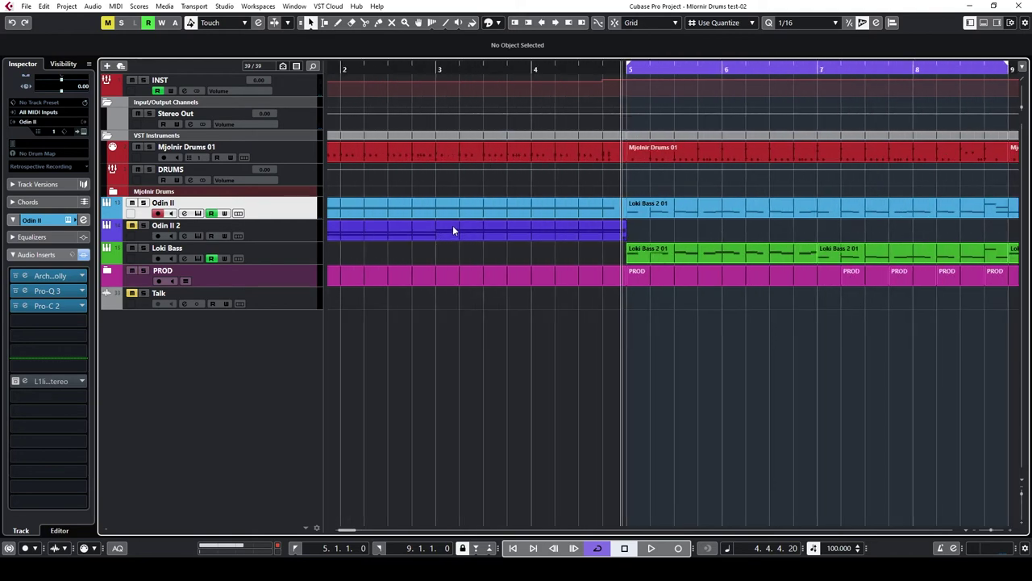
scroll(500, 226, "down", 3)
scroll(540, 230, "up", 3)
scroll(516, 235, "up", 1)
scroll(506, 239, "down", 2)
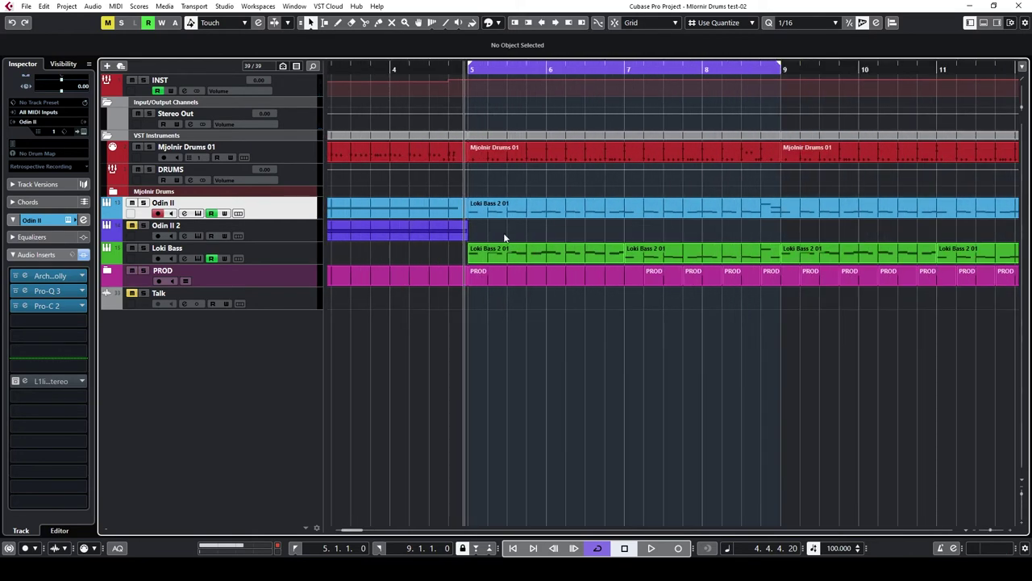
left_click(48, 381)
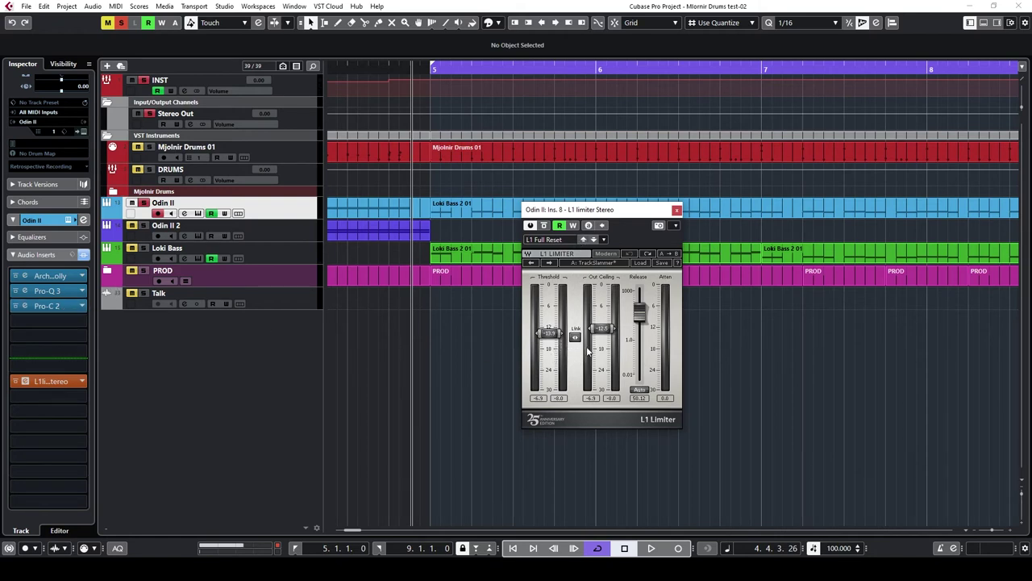
left_click_drag(605, 206, 621, 222)
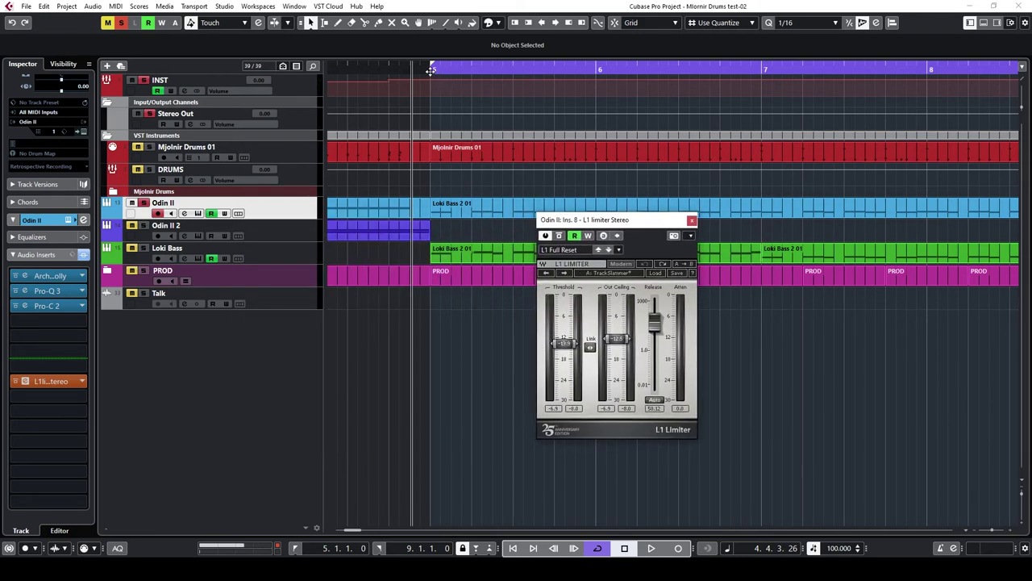
left_click(560, 236)
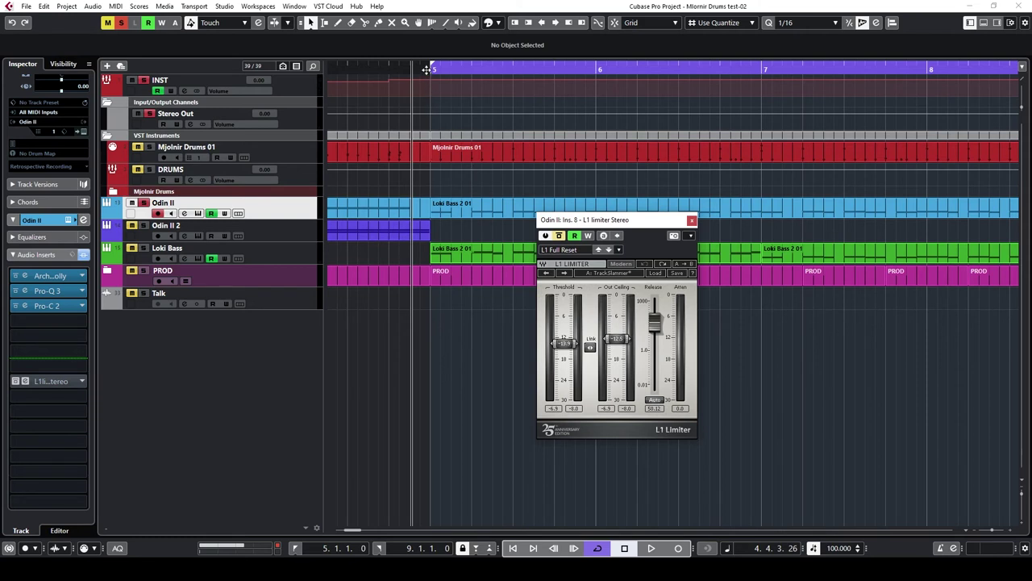
key("space")
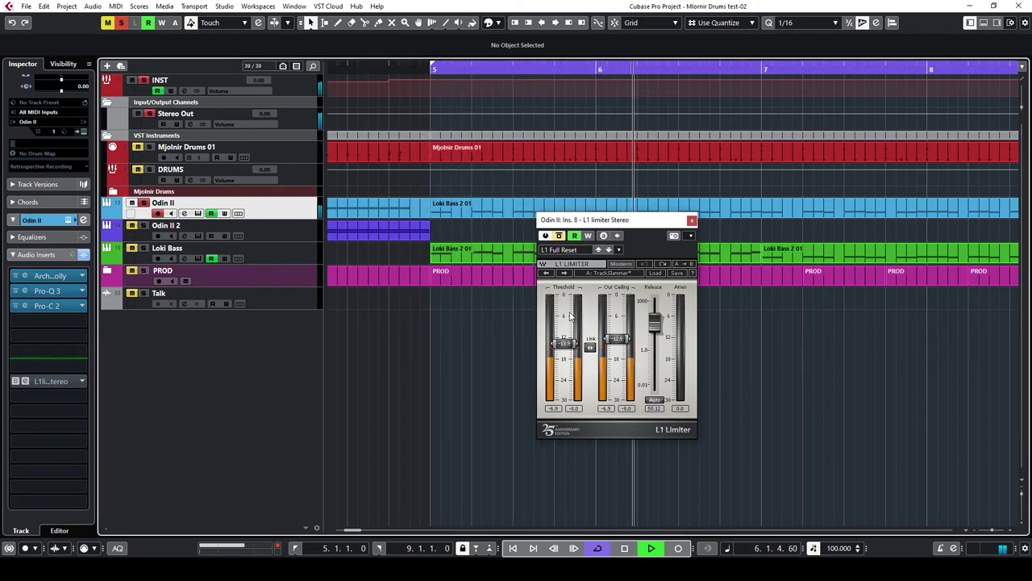
key("space")
left_click(560, 236)
key("space")
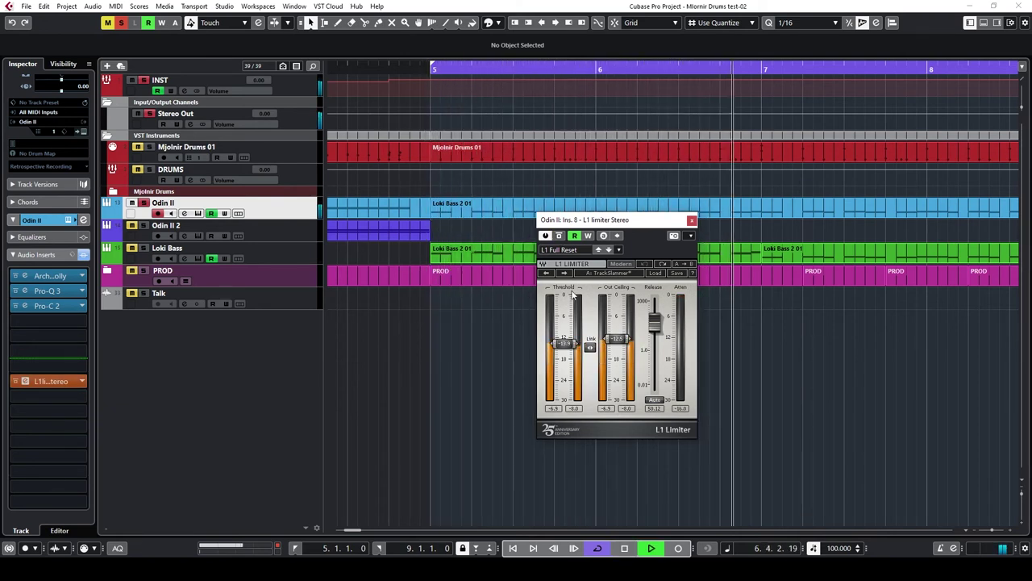
key("space")
left_click(692, 220)
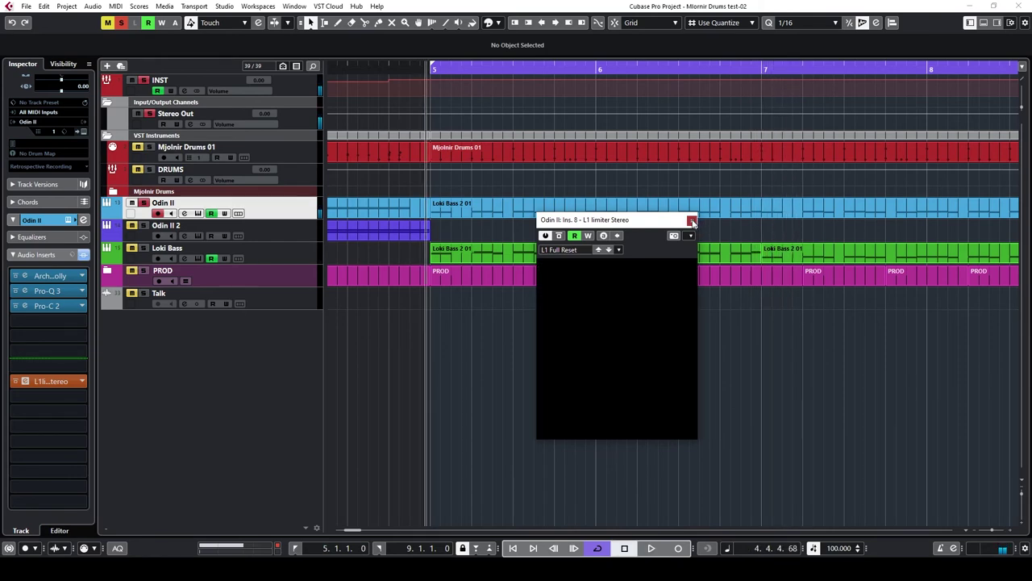
Load the LokiGlass 1 preset on the Loki Bass II instrument and audition it
left_click(266, 252)
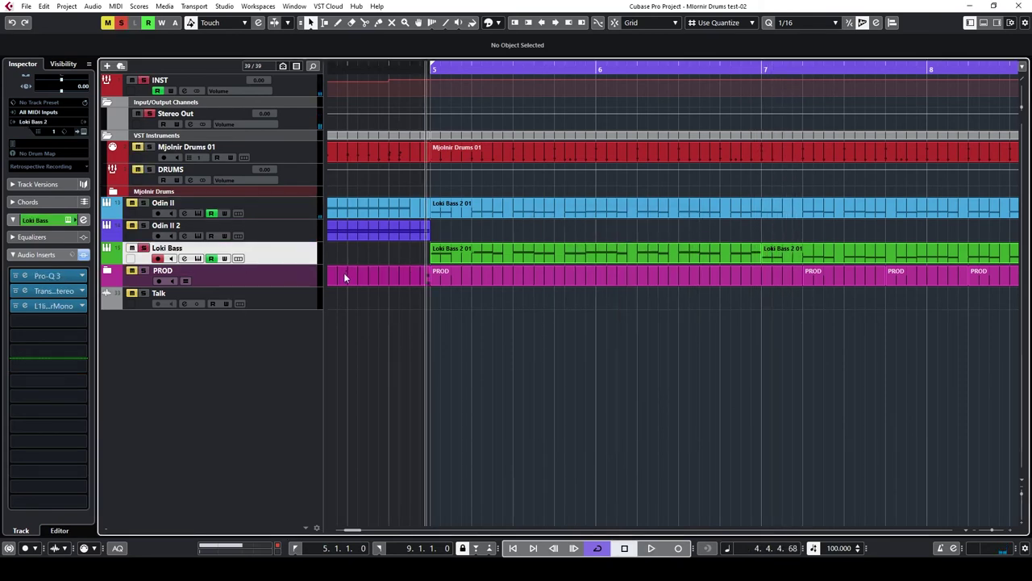
left_click(198, 259)
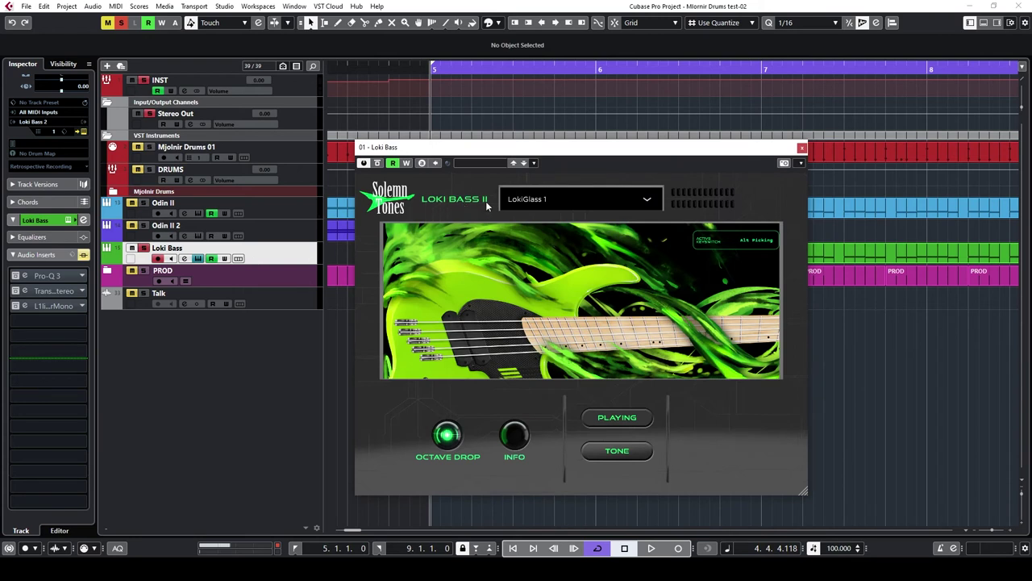
left_click(544, 202)
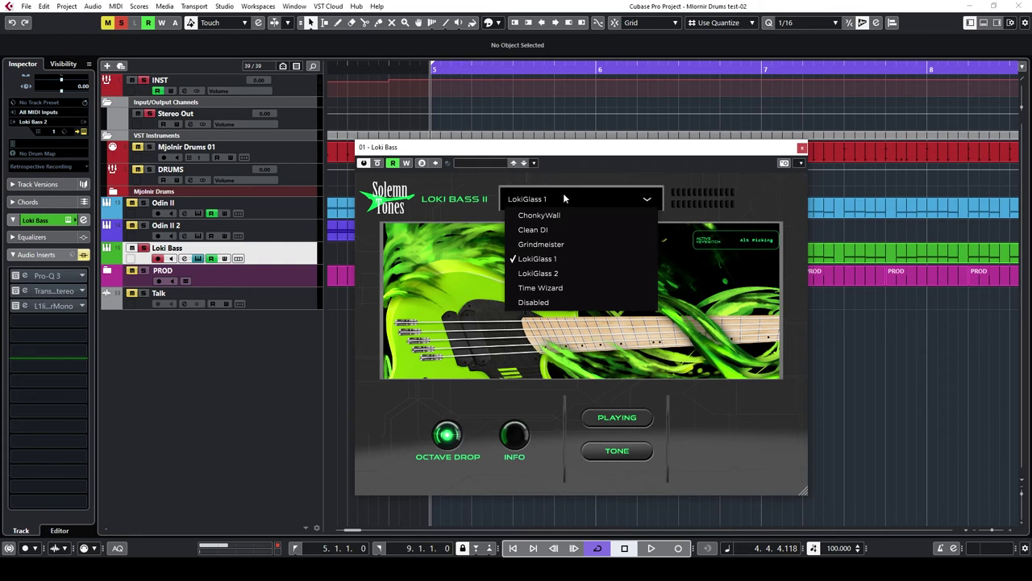
left_click(553, 258)
key("space")
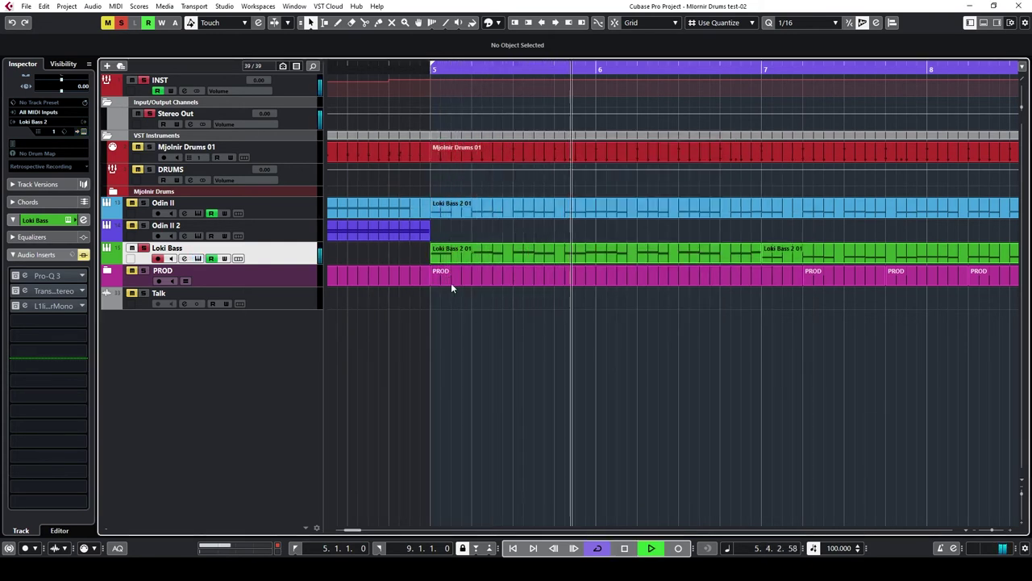
key("space")
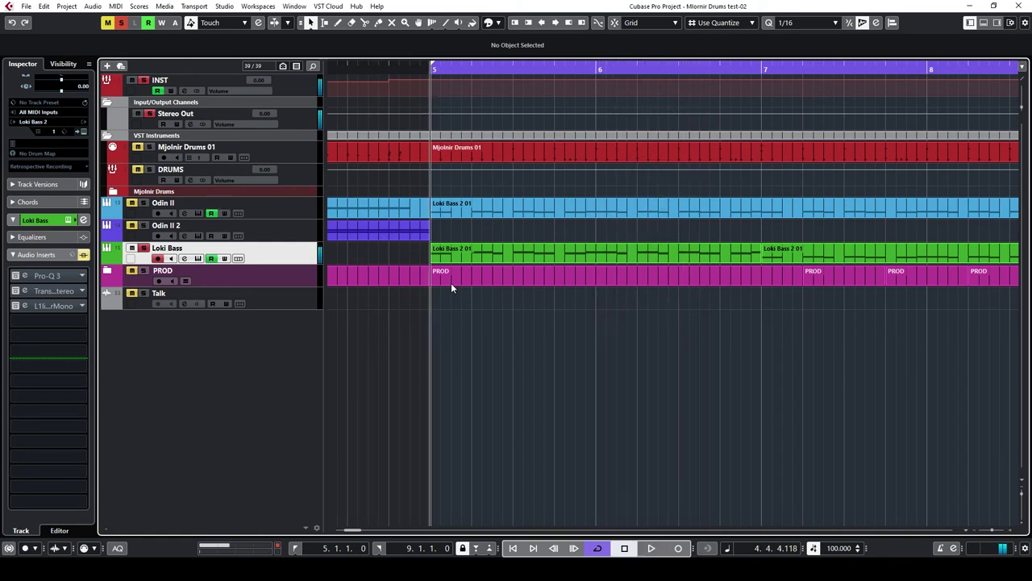
Audition the Loki Bass Pro-Q 3 EQ, then switch on the TransX Wide Stereo insert
left_click(41, 277)
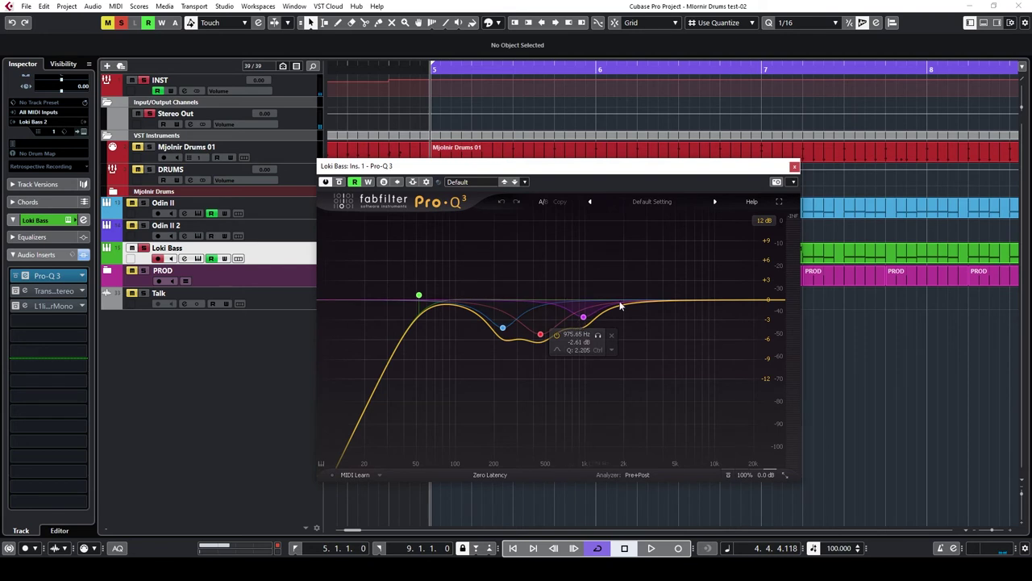
key("space")
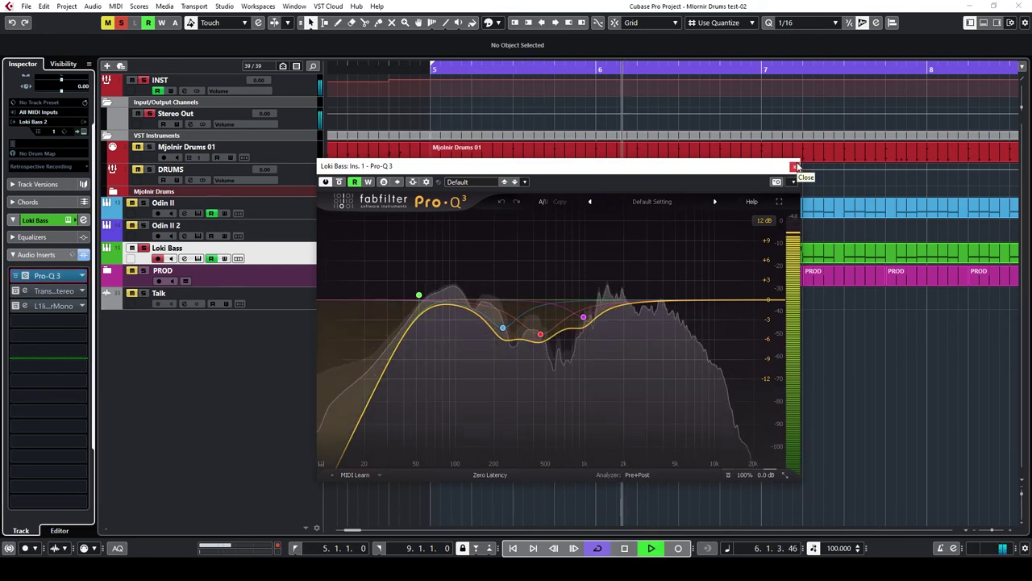
key("space")
left_click(795, 166)
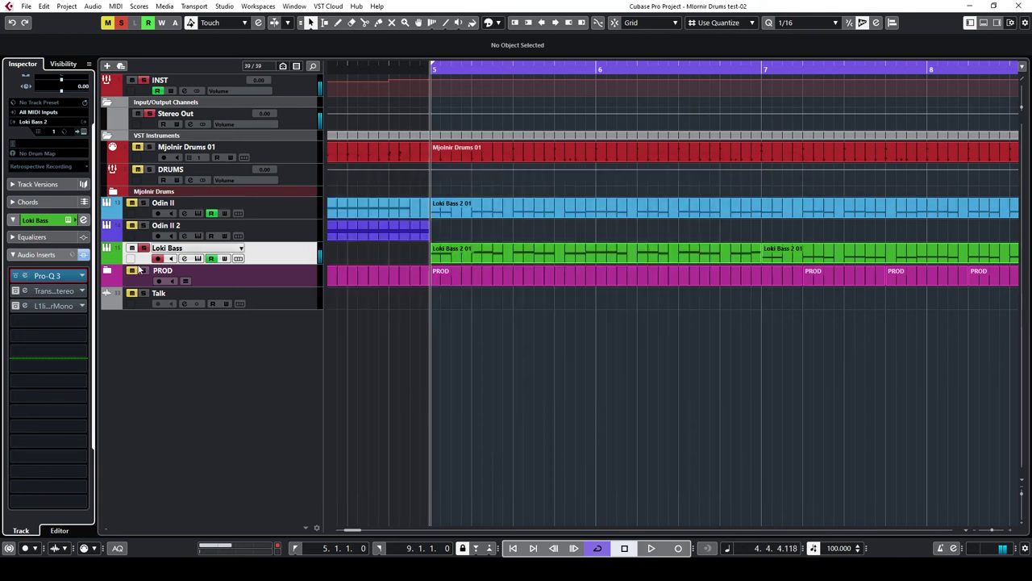
left_click(16, 293)
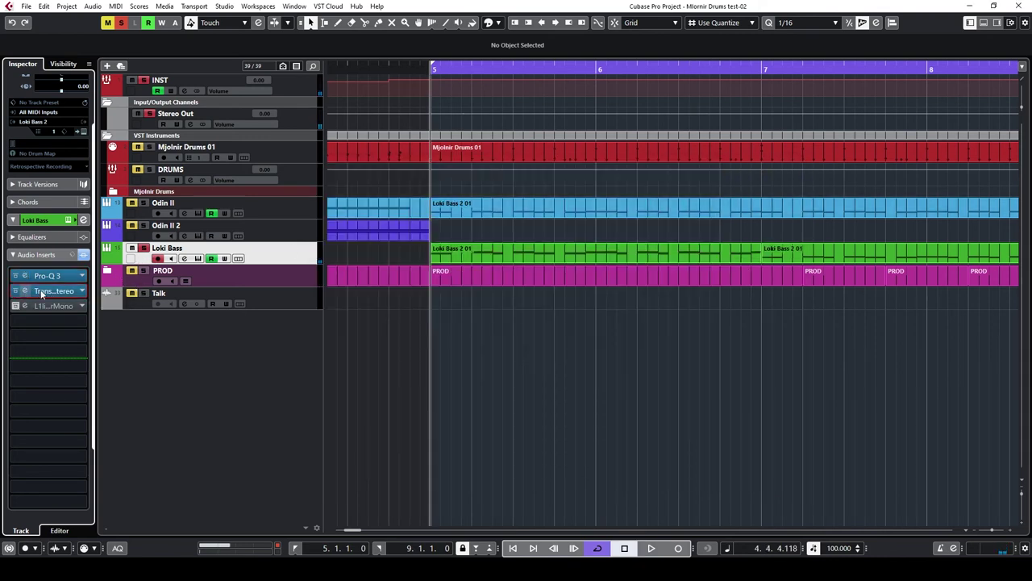
Audition the Loki Bass TransX Wide Stereo at Range 6.0 and Duration 28.74, then close it
left_click(55, 292)
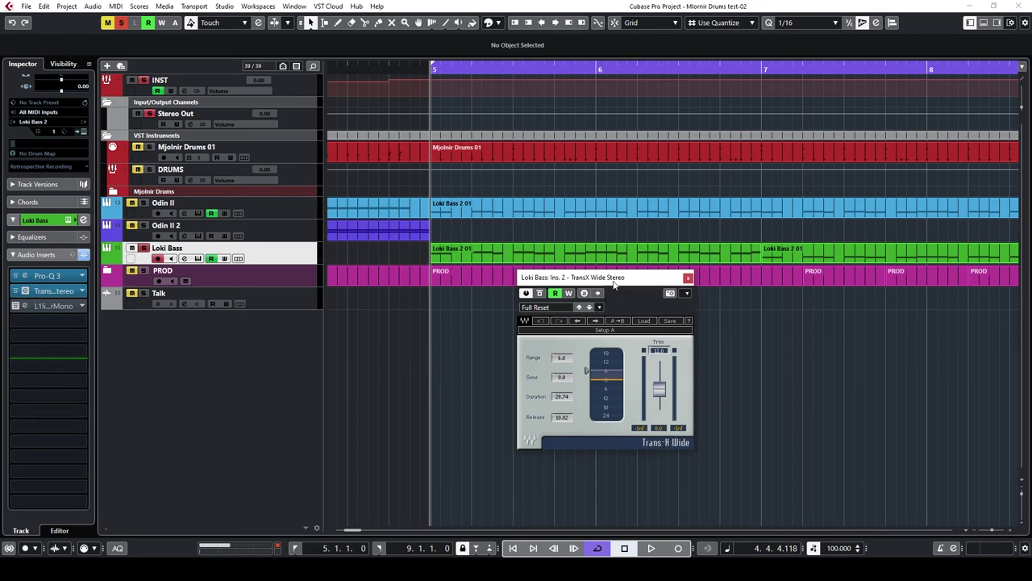
left_click_drag(613, 282, 581, 277)
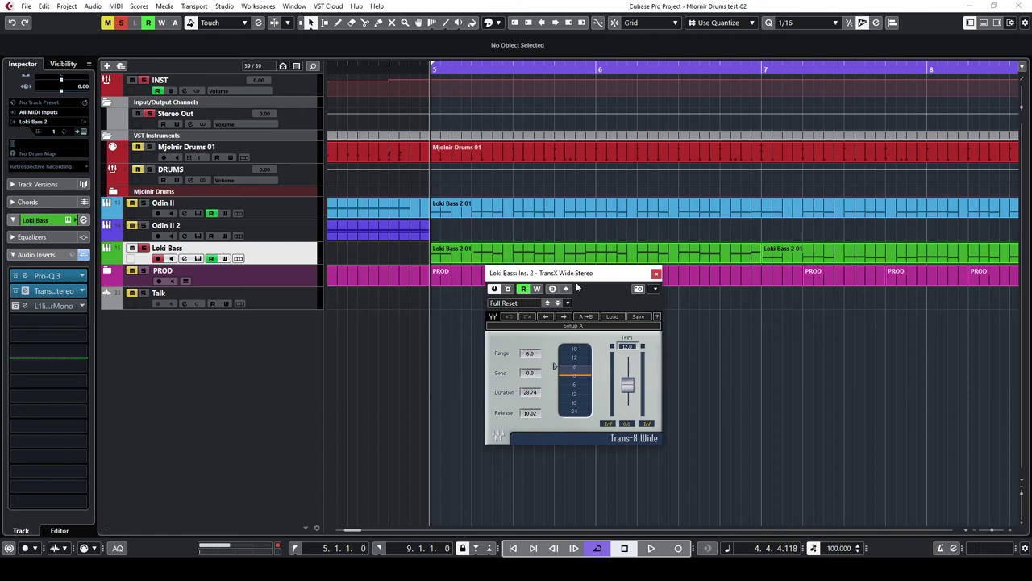
left_click_drag(582, 272, 573, 280)
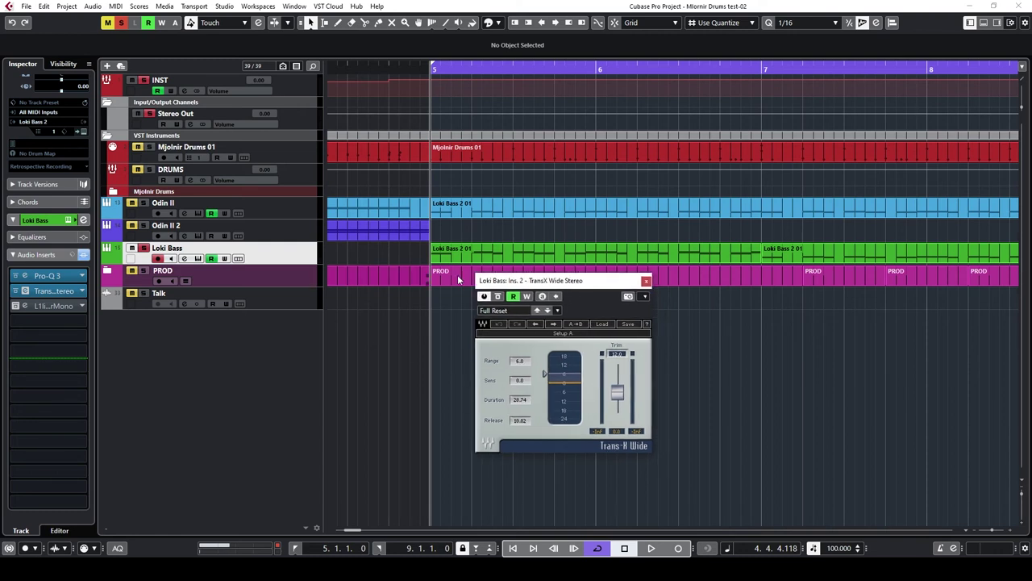
key("space")
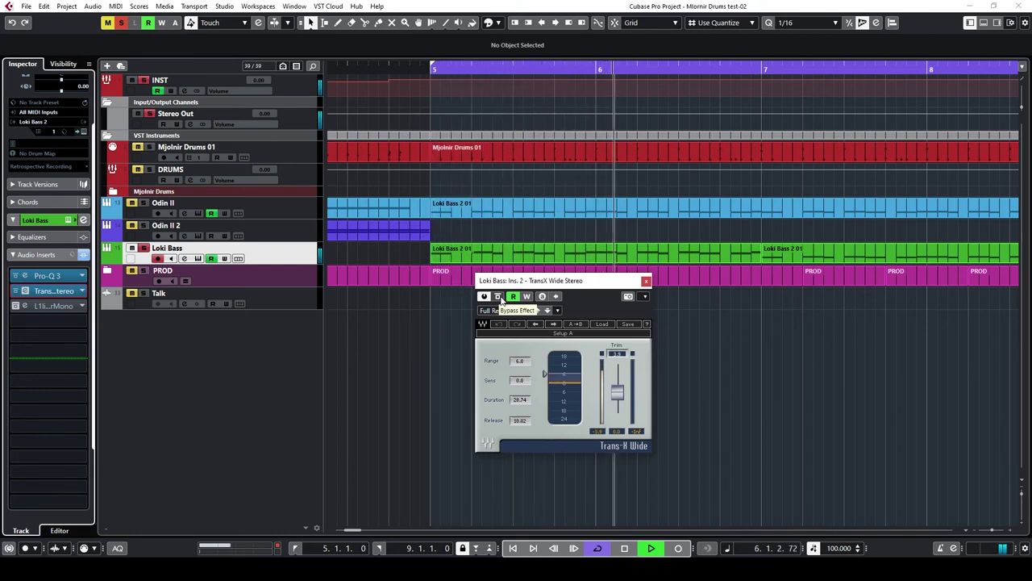
key("space")
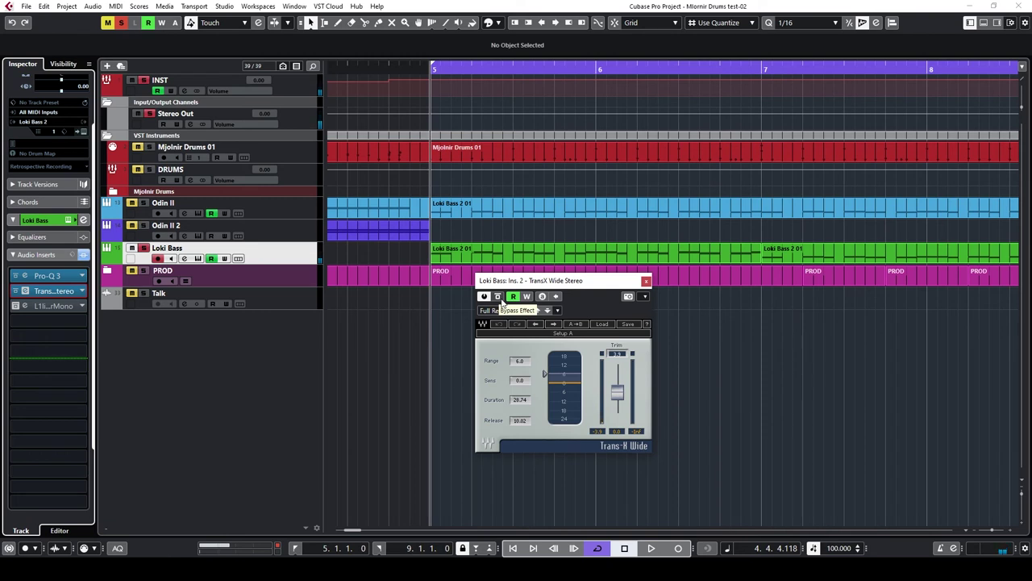
left_click(646, 281)
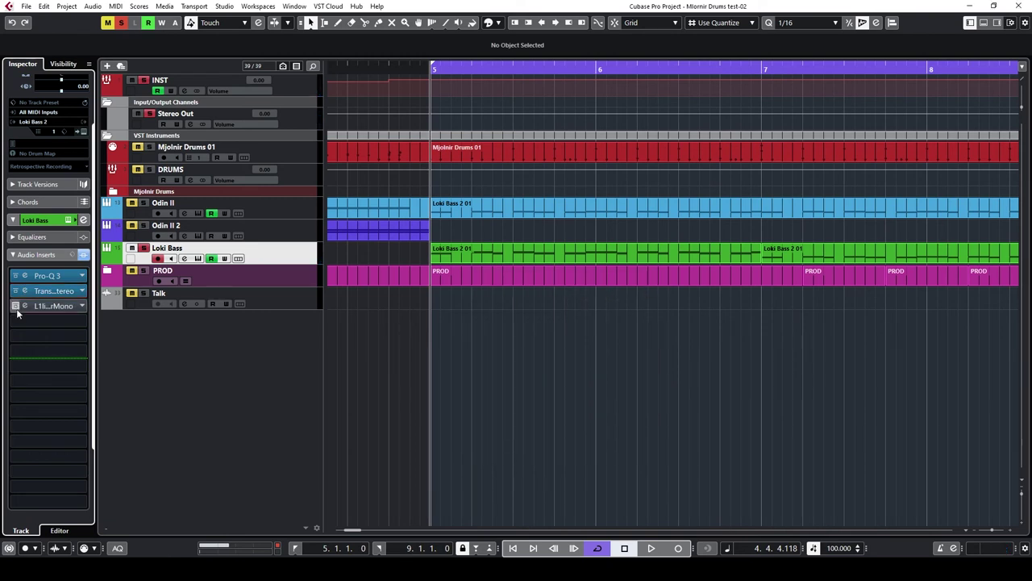
Compare the Loki Bass L1 Limiter Mono bypassed and active during playback, leaving it on
left_click(51, 306)
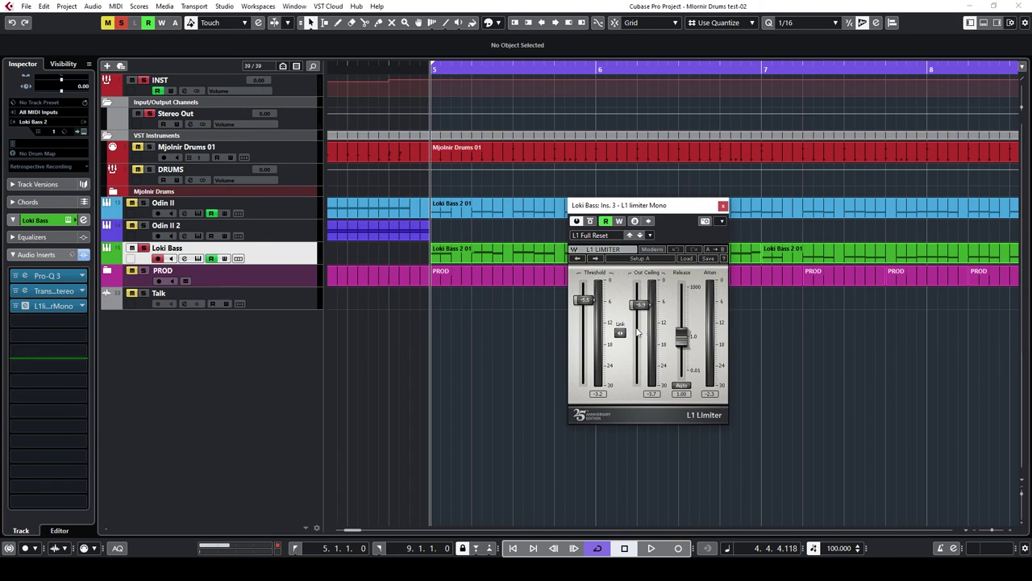
left_click(591, 222)
key("space")
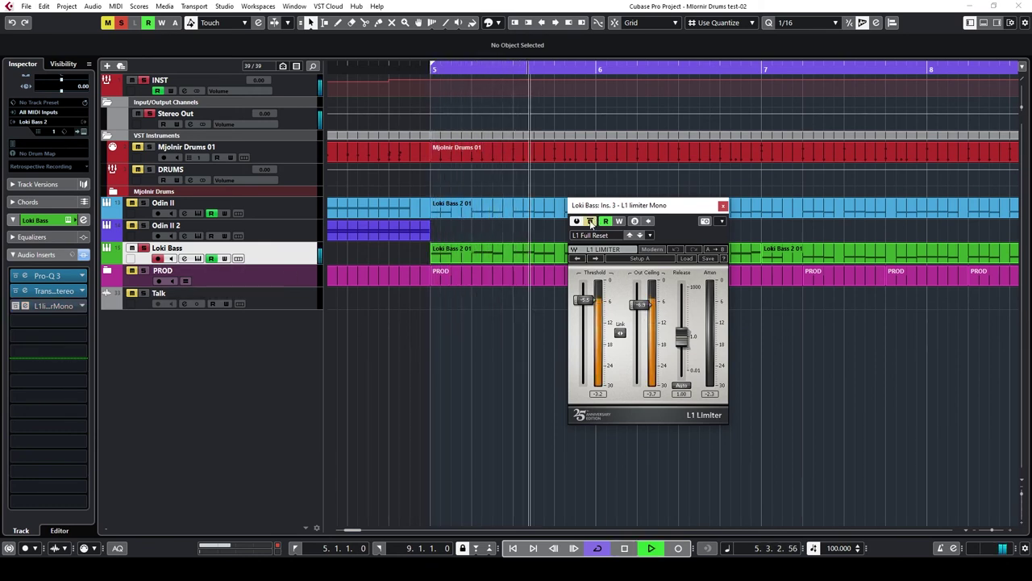
left_click(591, 221)
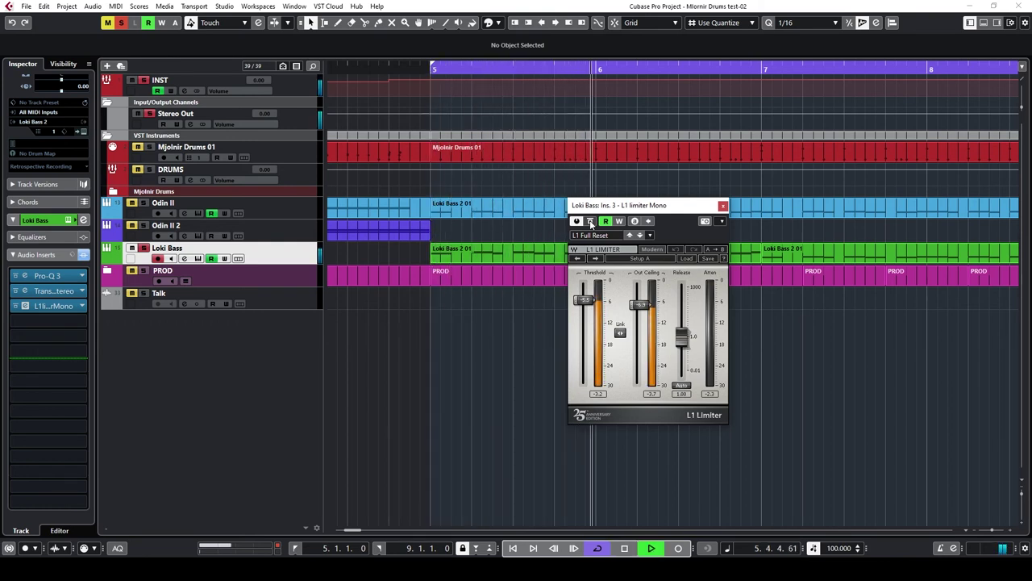
key("space")
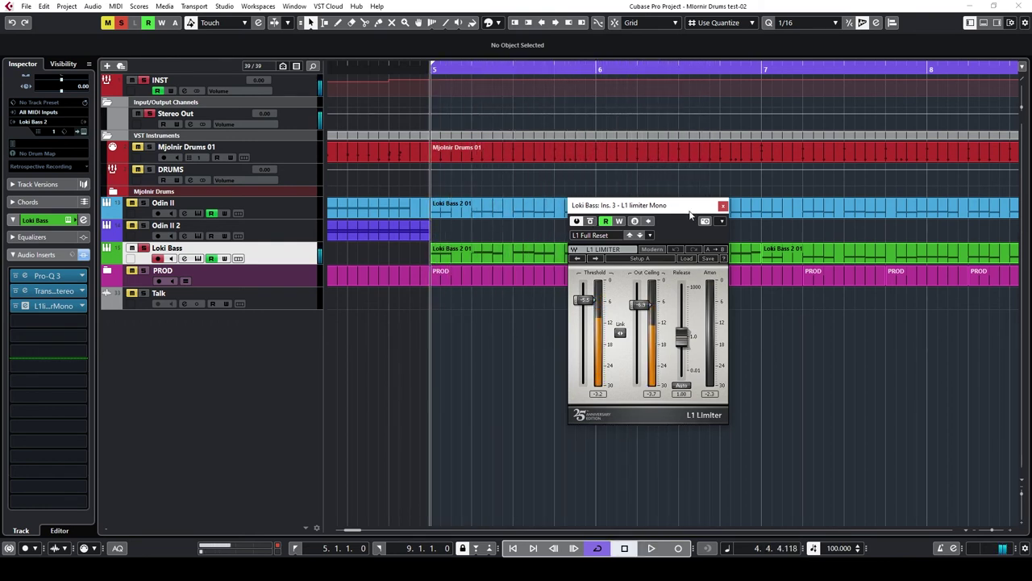
left_click(723, 206)
Select the INST bus and open its Pro-C 2 compressor, repositioning the window
key("g")
key("g")
key("g")
right_click(435, 315)
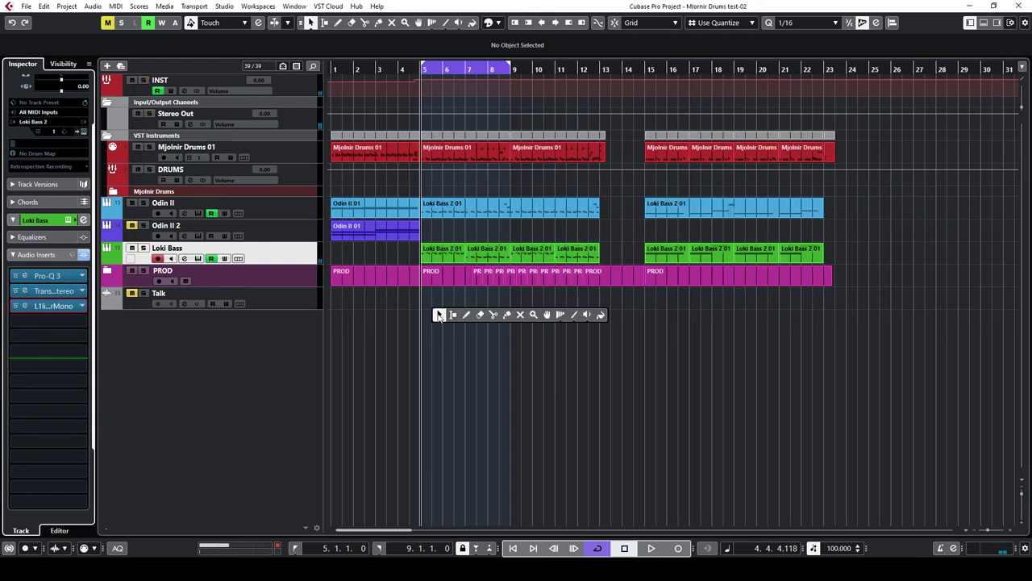
left_click(437, 315)
key("h")
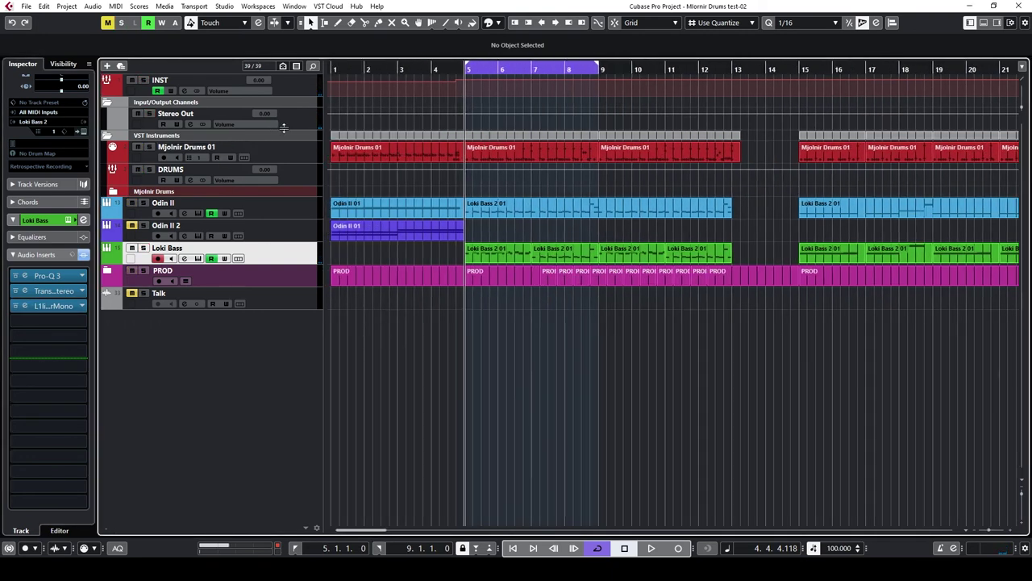
left_click(301, 85)
left_click(47, 137)
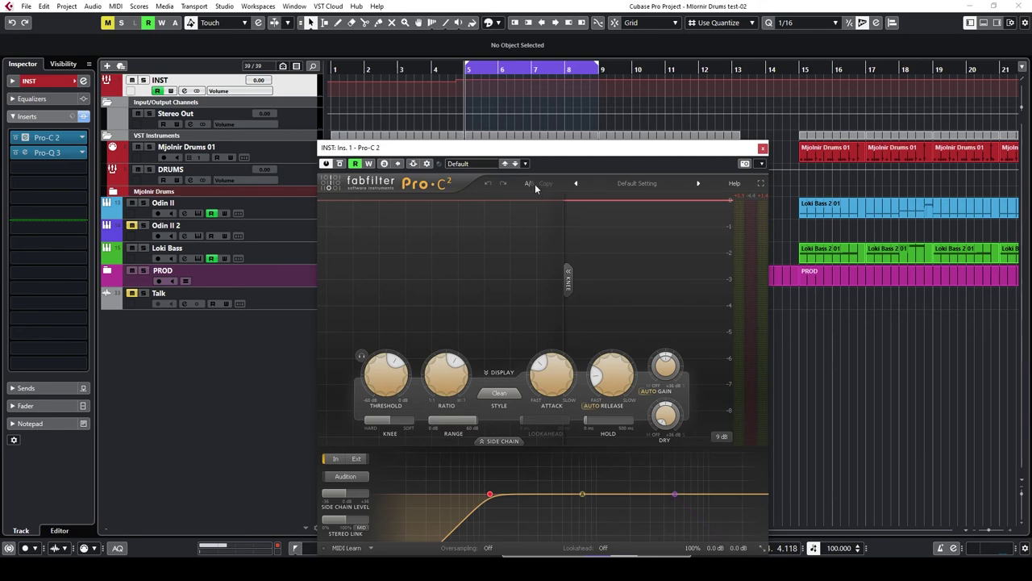
left_click_drag(532, 152, 496, 81)
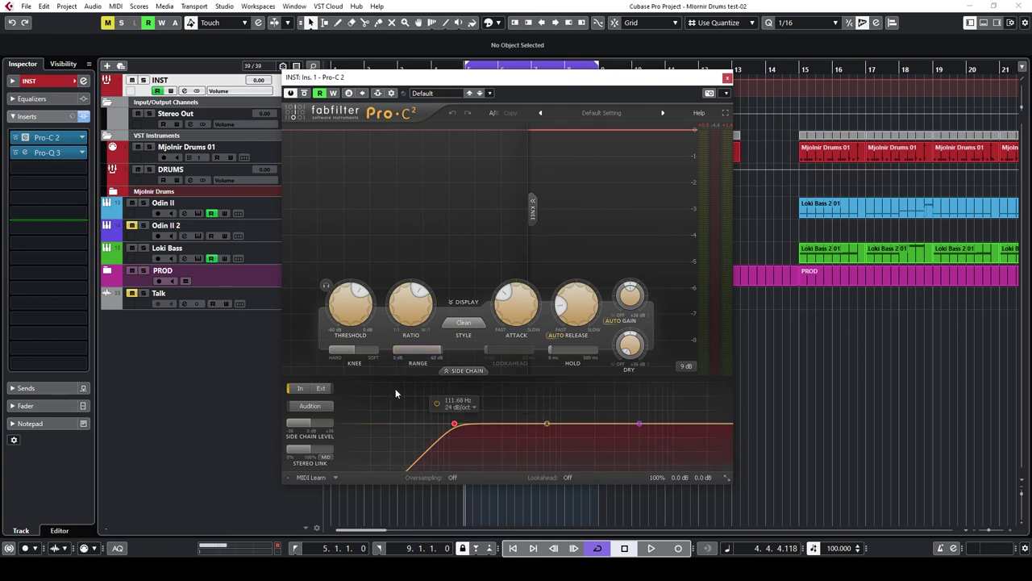
mouse_move(417, 316)
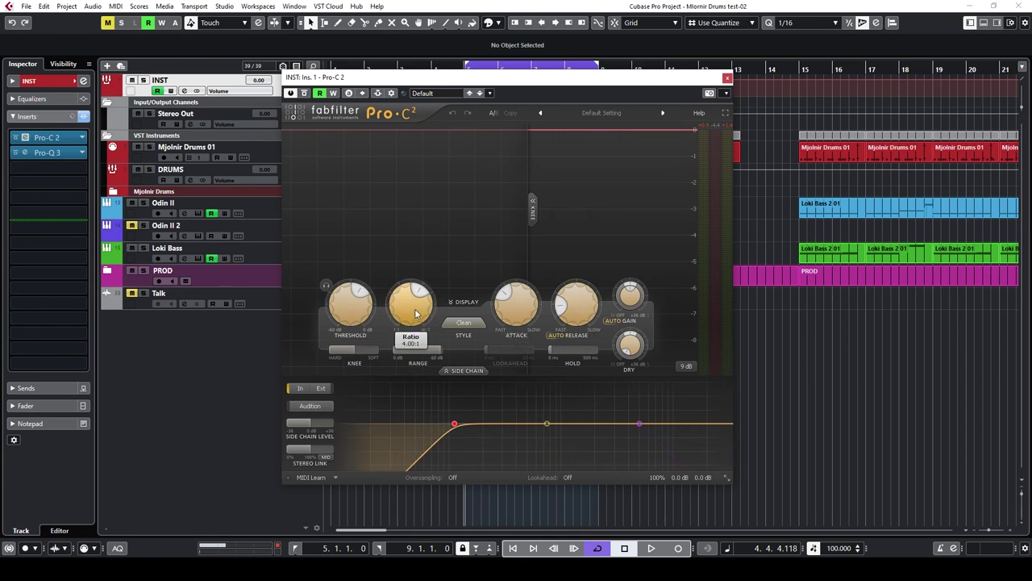
mouse_move(517, 303)
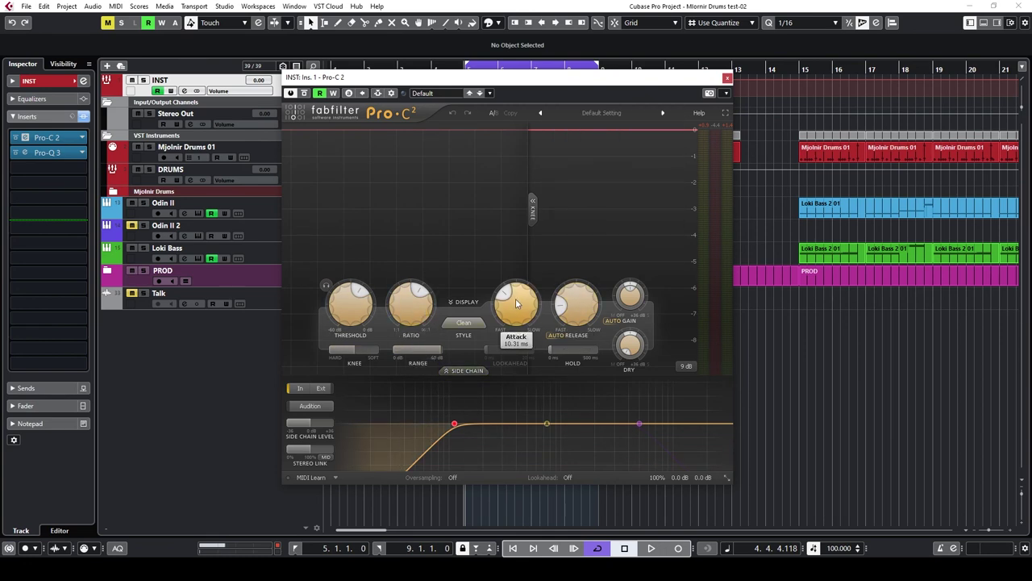
mouse_move(579, 312)
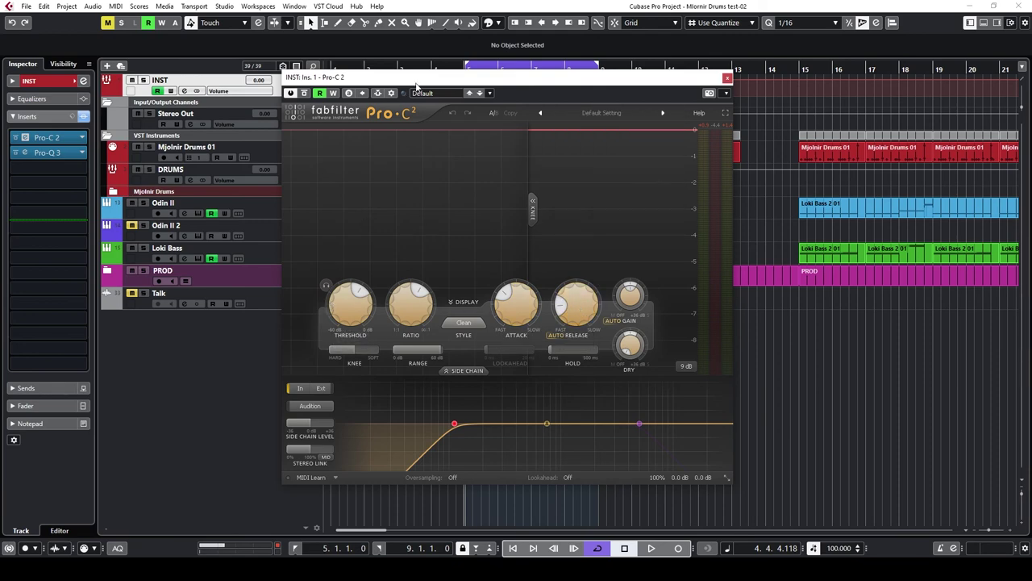
left_click_drag(417, 87, 483, 97)
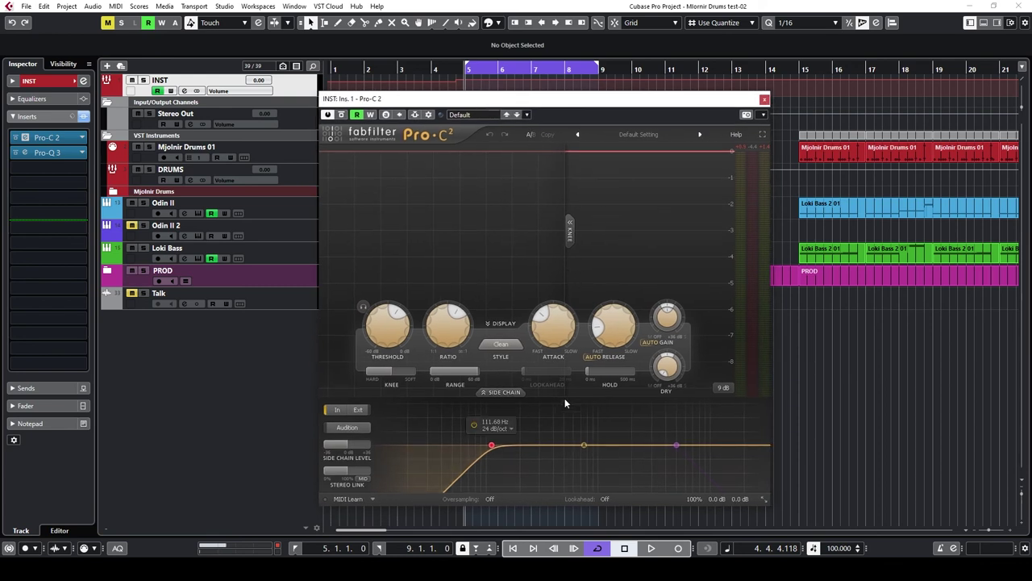
Audition the INST Pro-C 2 against its bypassed sound, leaving it switched on
key("space")
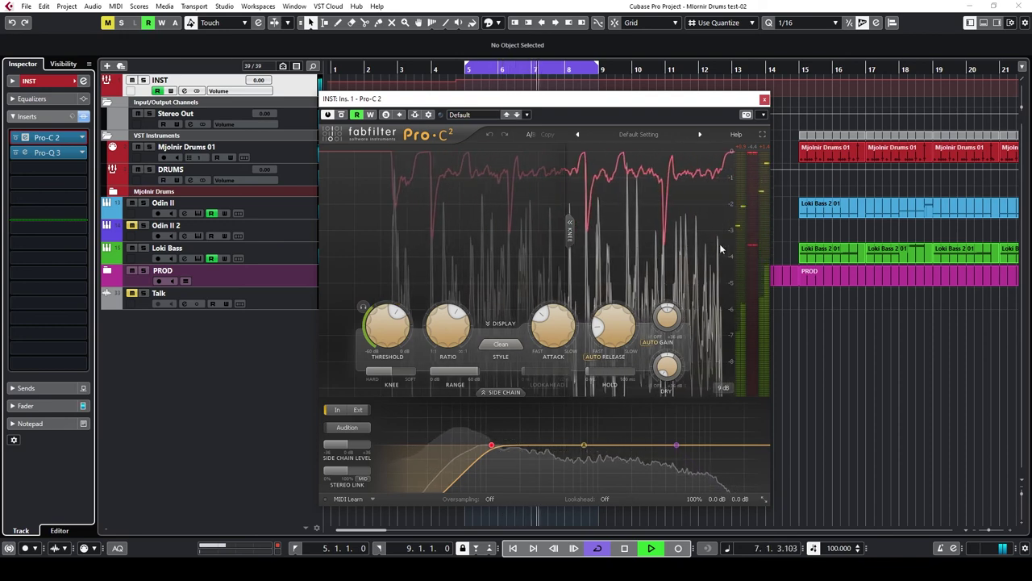
key("space")
key("space")
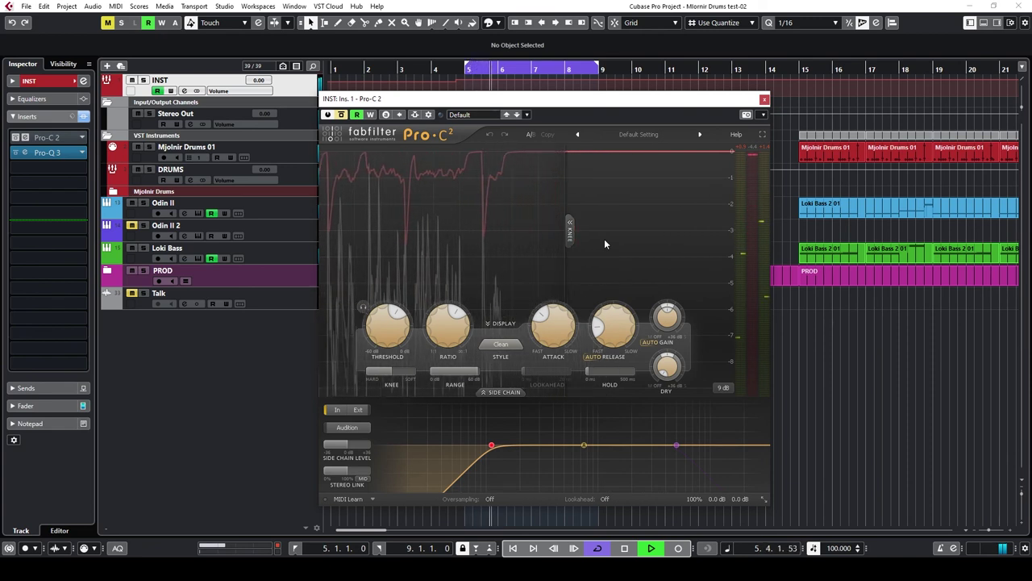
key("space")
left_click(342, 115)
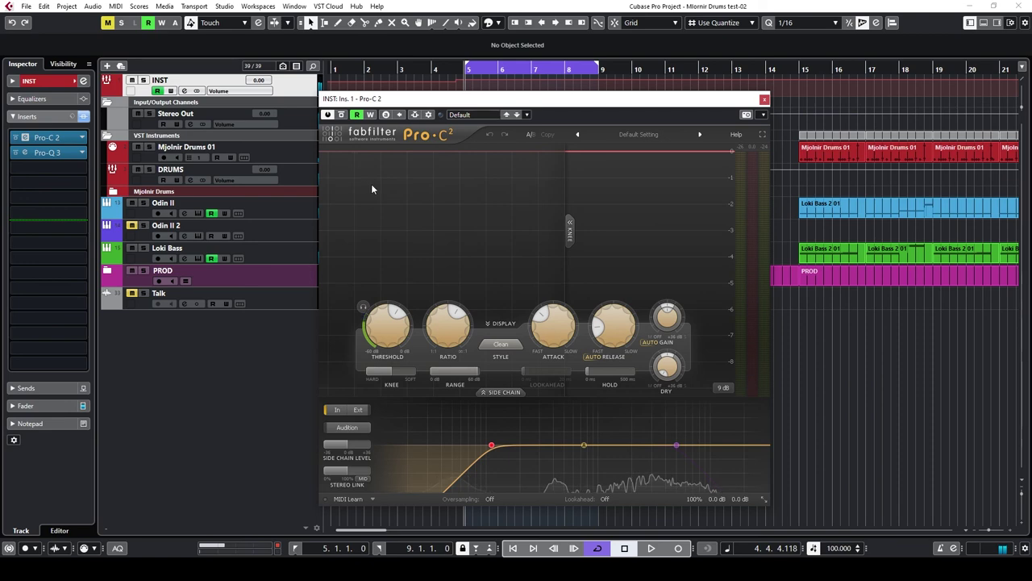
key("space")
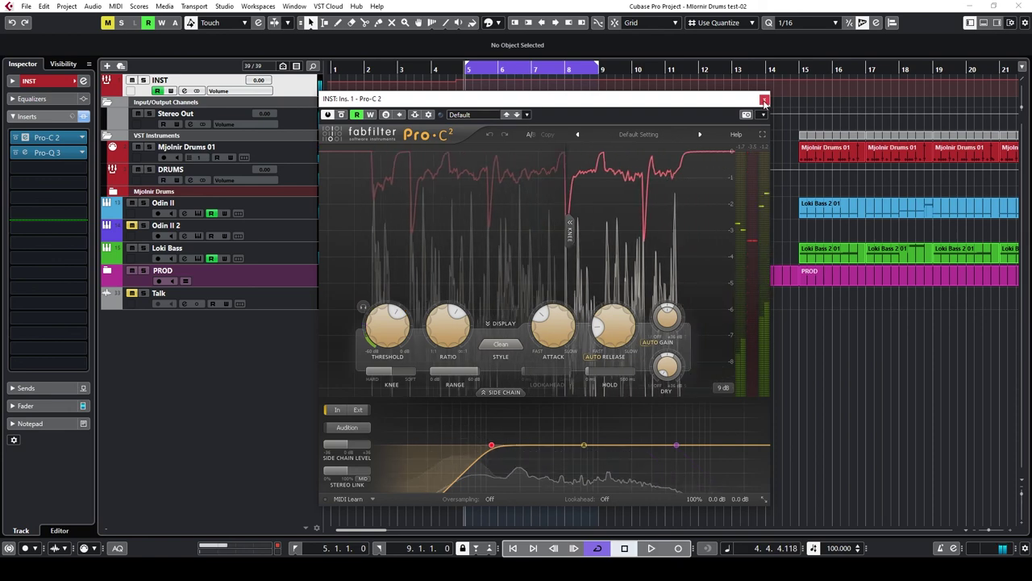
key("Escape")
key("space")
key("h")
scroll(476, 186, "left", 3)
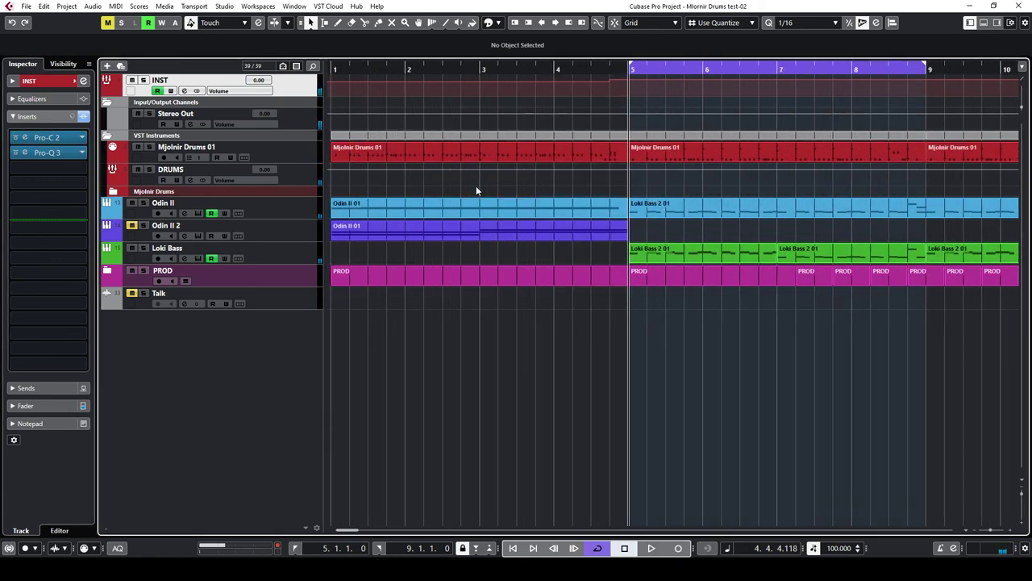
key("g")
key("g")
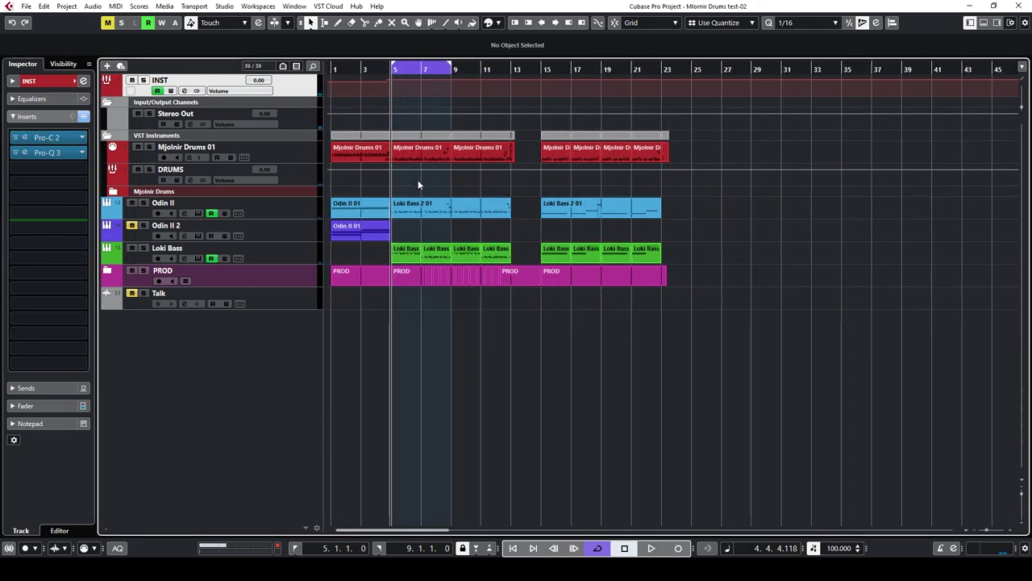
key("h")
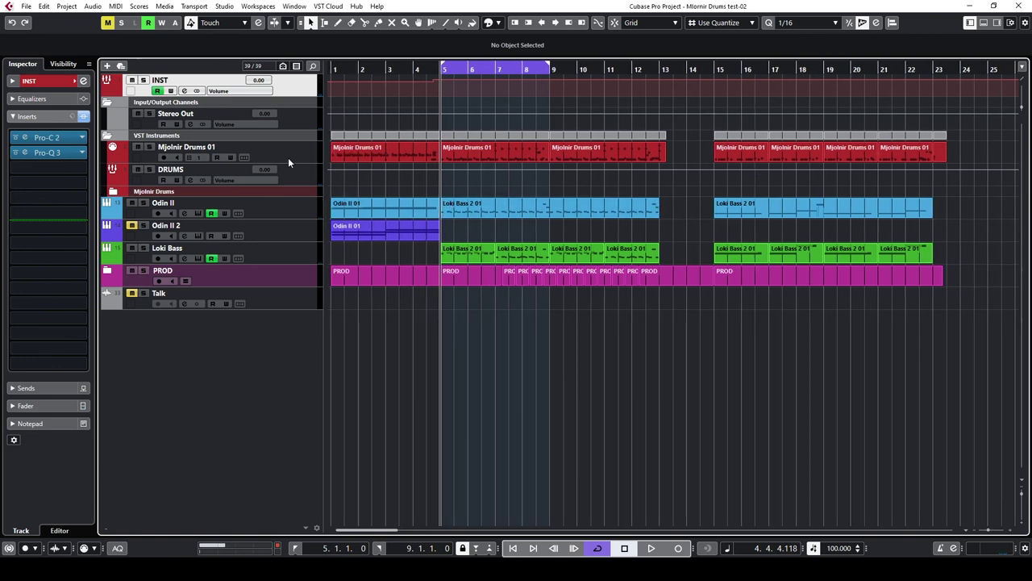
left_click(47, 137)
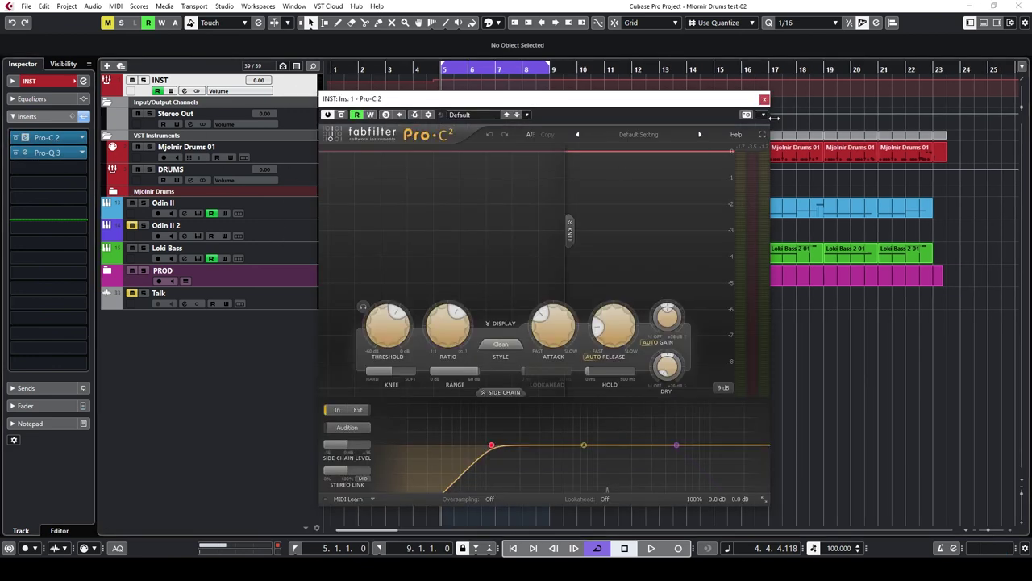
left_click(765, 101)
left_click(47, 152)
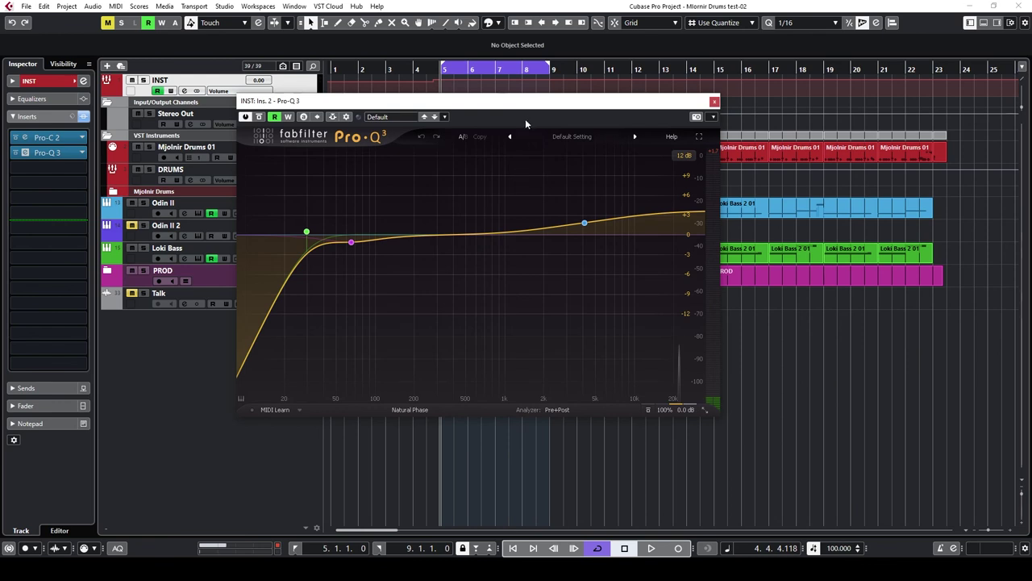
left_click_drag(537, 105, 583, 122)
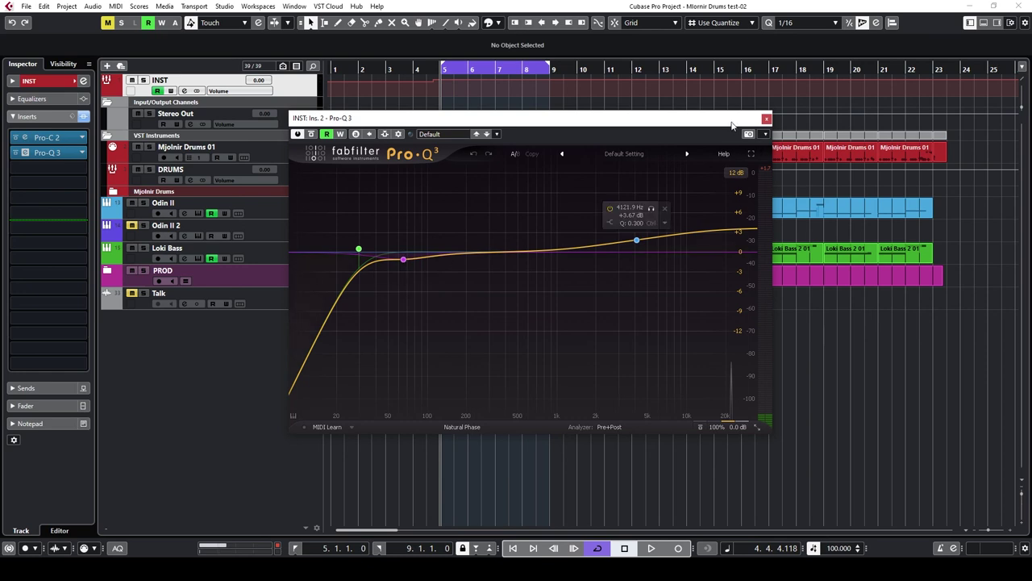
left_click_drag(524, 117, 500, 123)
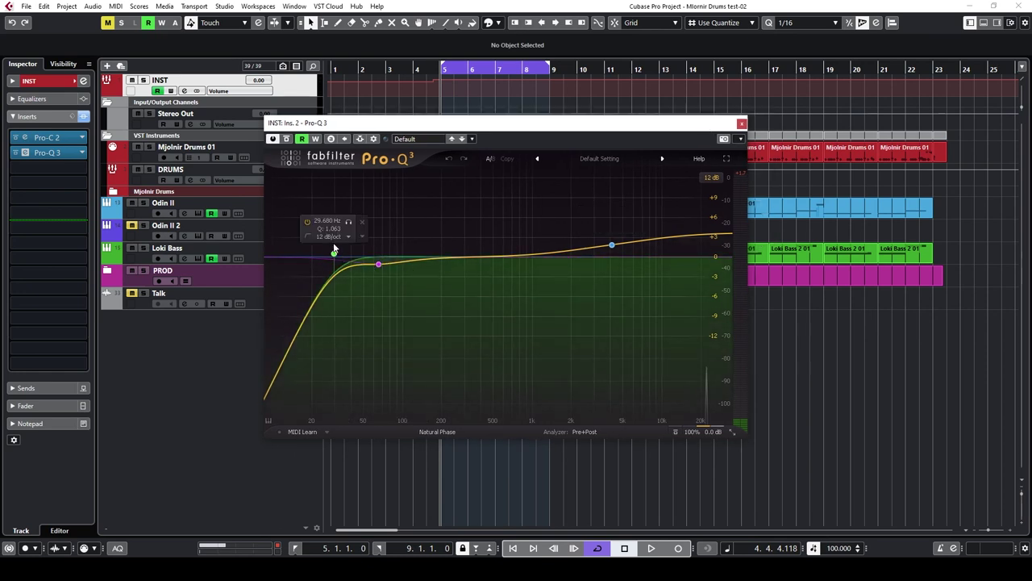
left_click(742, 125)
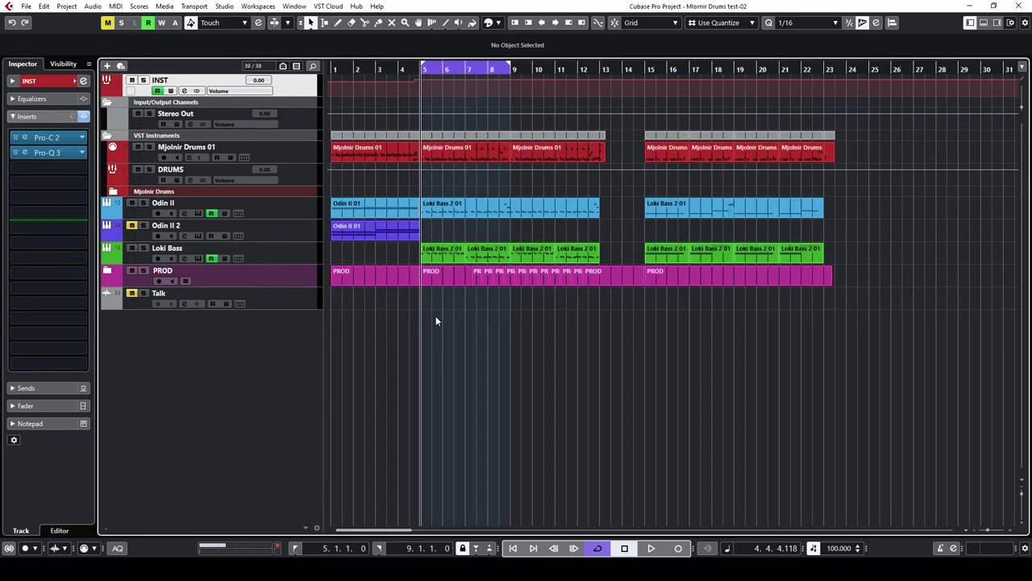